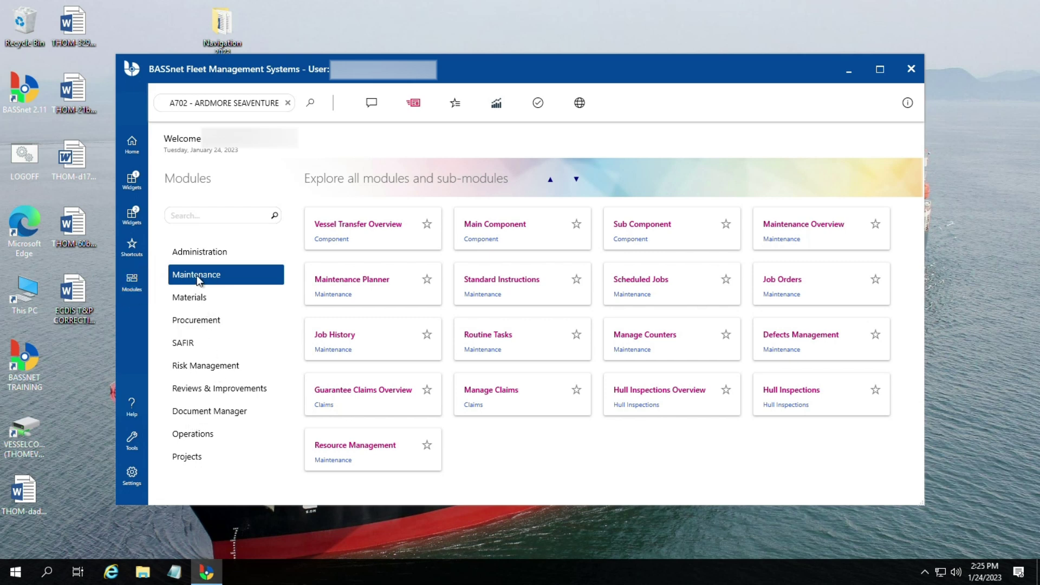
Step: Open the Requisitions window from the Procurement module for vessel A702 - ARDMORE SEAVENTURE
left_click(190, 322)
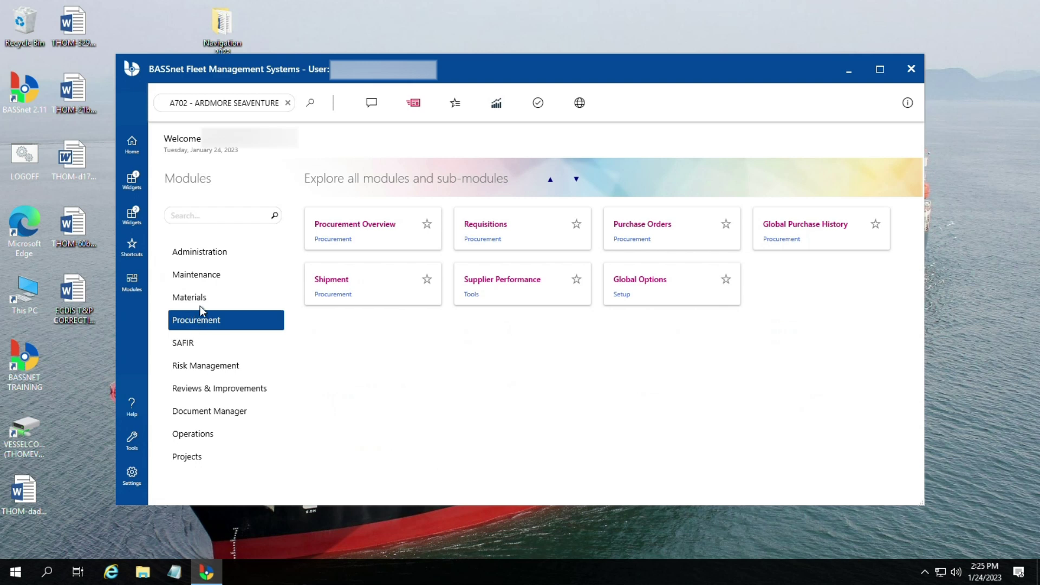
left_click(493, 233)
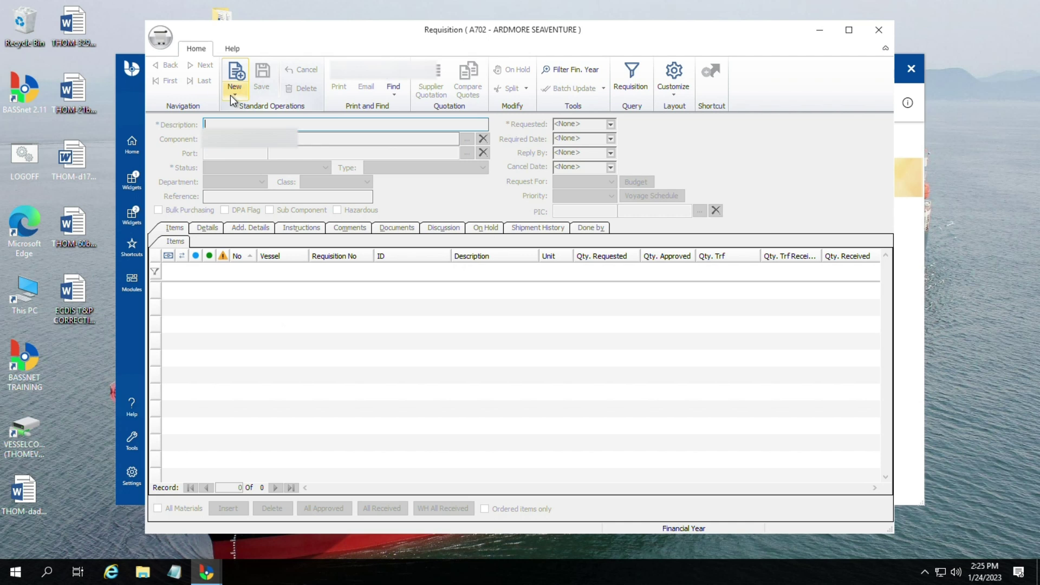
Step: Start a new requisition with the Create Blank option under New
left_click(244, 94)
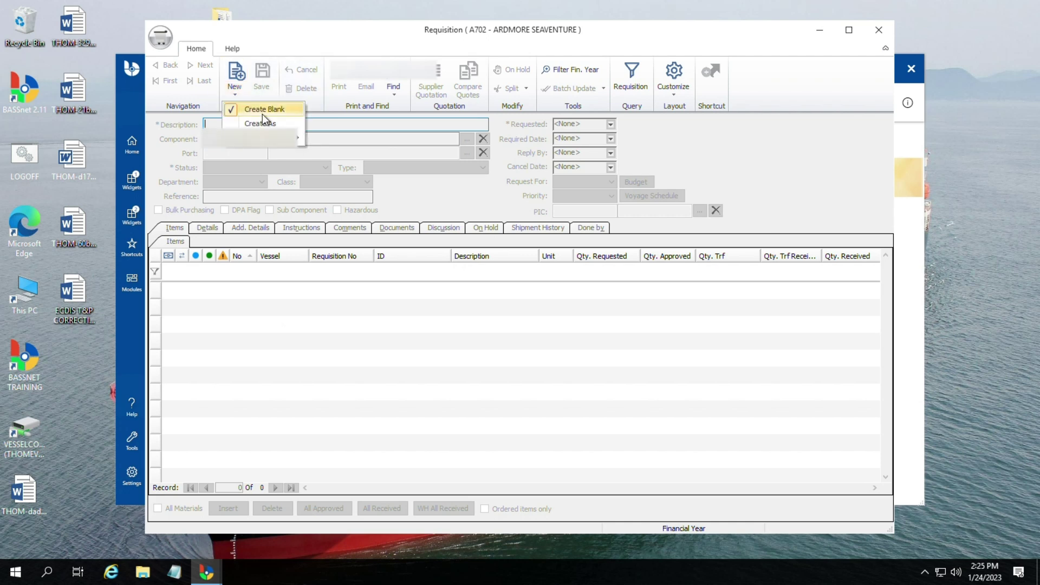
left_click(264, 110)
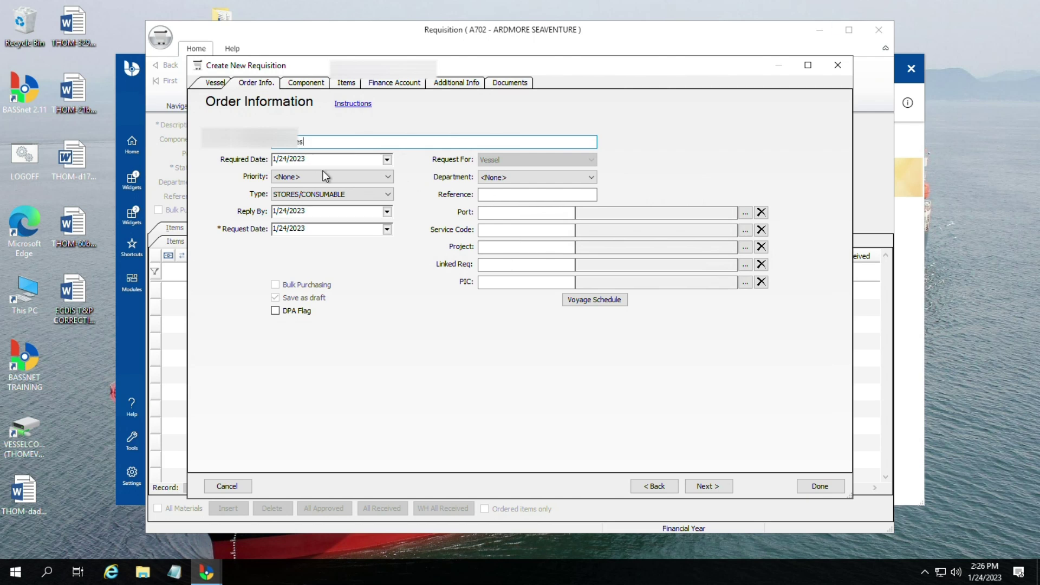
Step: Give the requisition NORMAL priority and the DECK department, then go to Component Selection
left_click(388, 179)
left_click(311, 215)
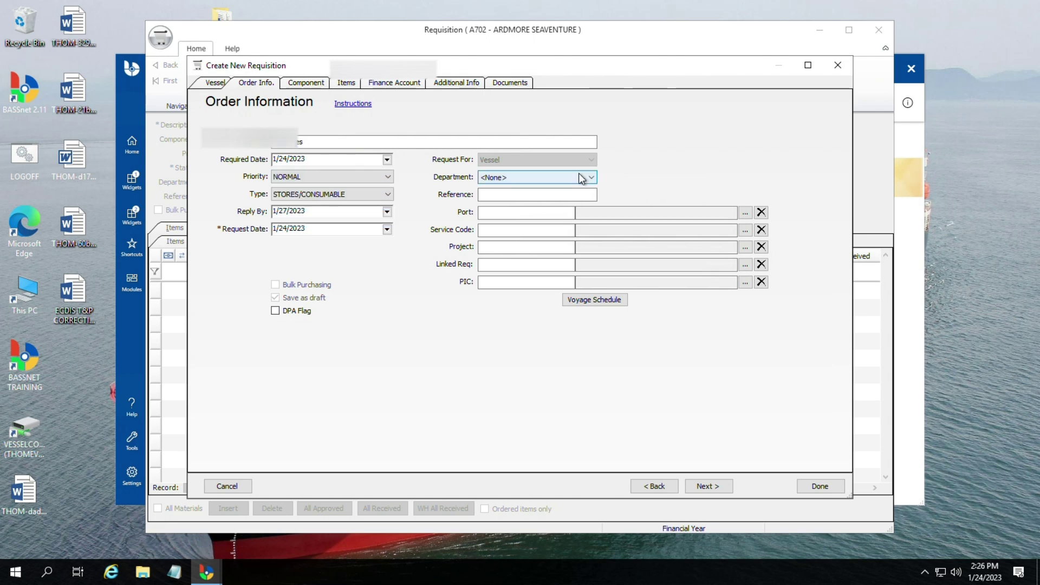
left_click(573, 174)
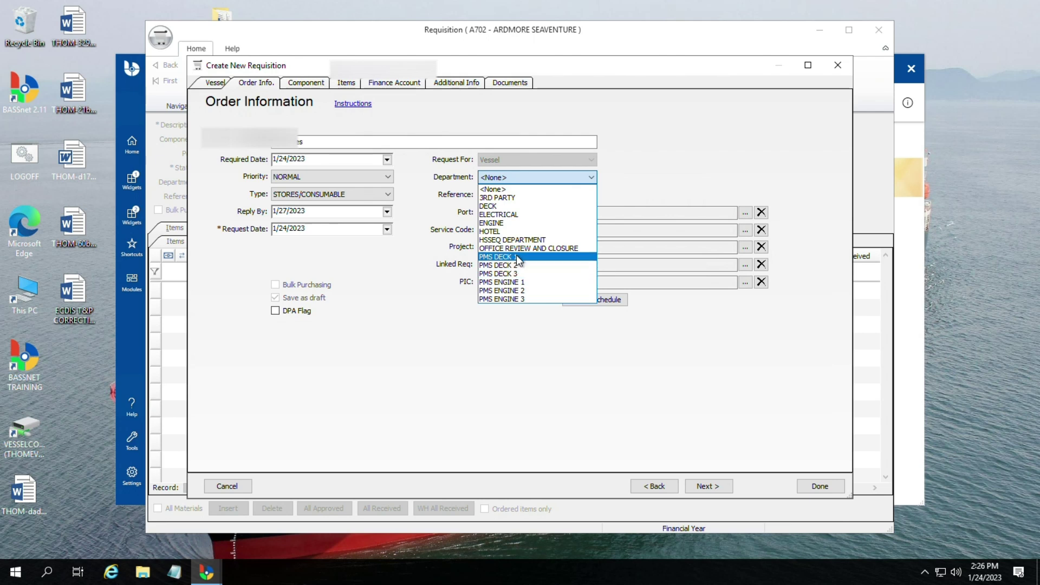
left_click(495, 207)
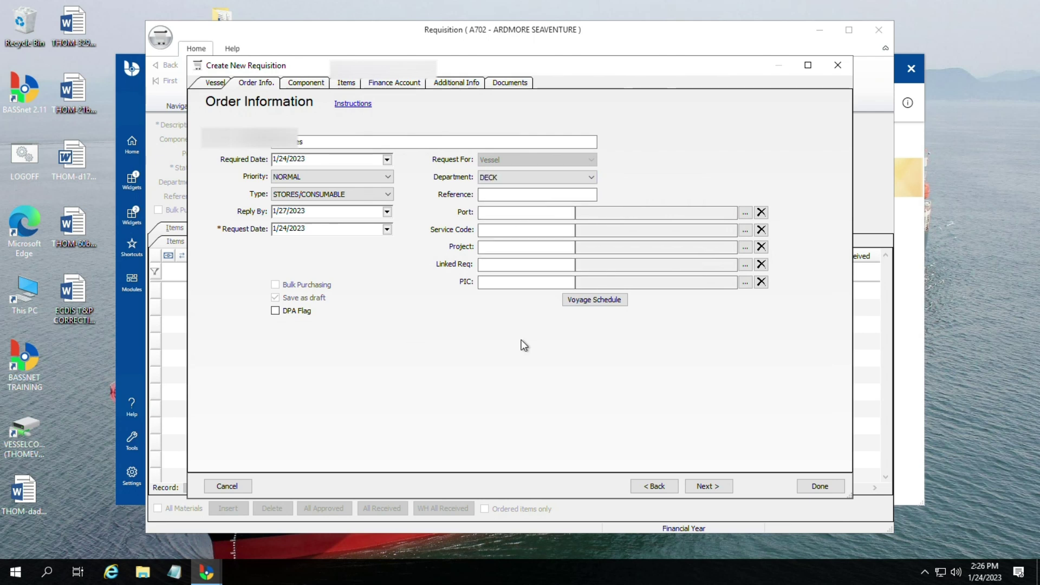
left_click(704, 491)
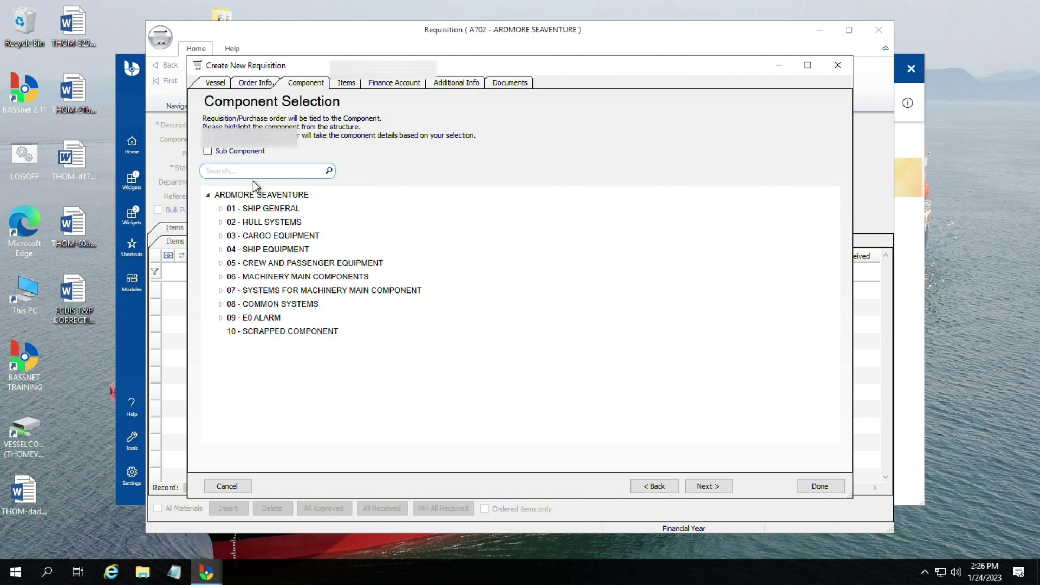
Step: Browse 01 - SHIP GENERAL and 19 - Consumption Articles, then choose the vessel's top-level component and continue
type("medi")
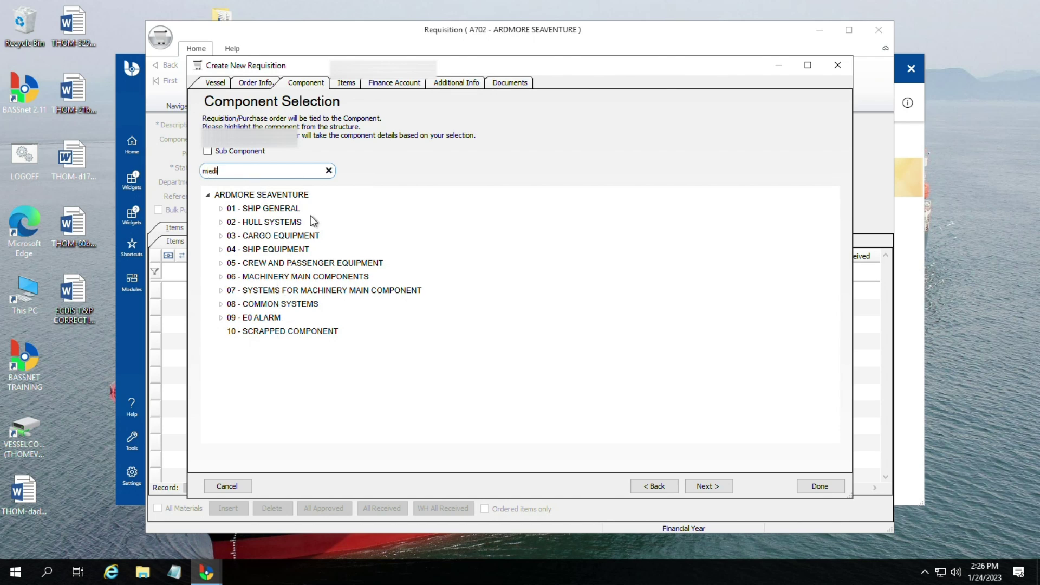
key("BackSpace")
key("BackSpace")
left_click(221, 209)
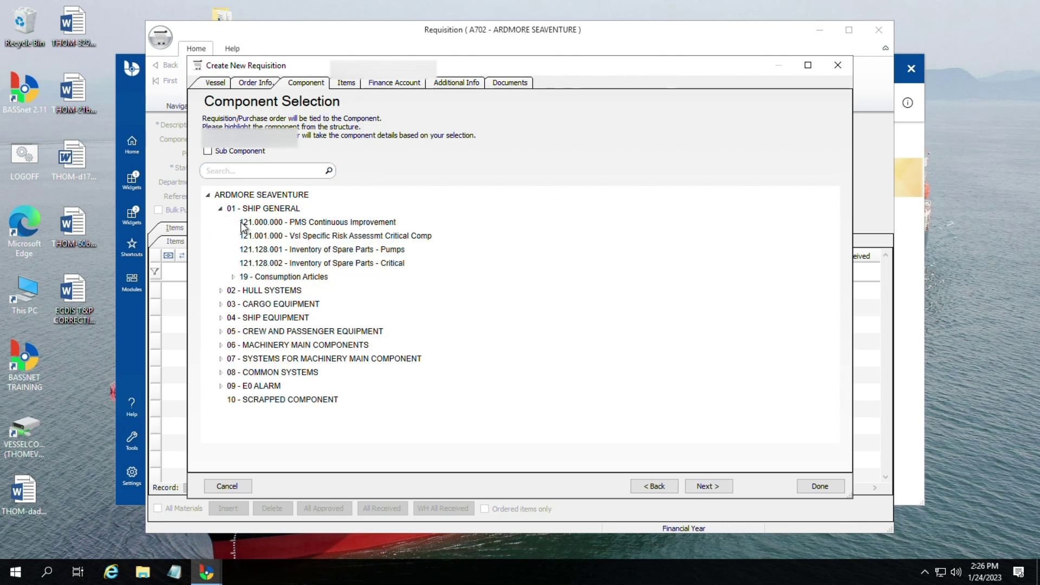
left_click(300, 276)
left_click(233, 277)
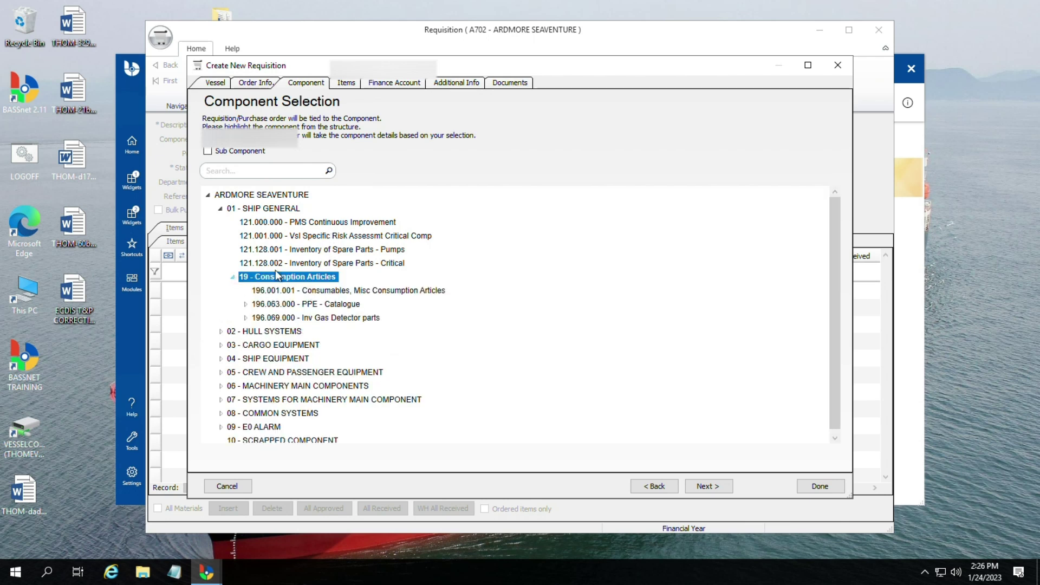
left_click(372, 289)
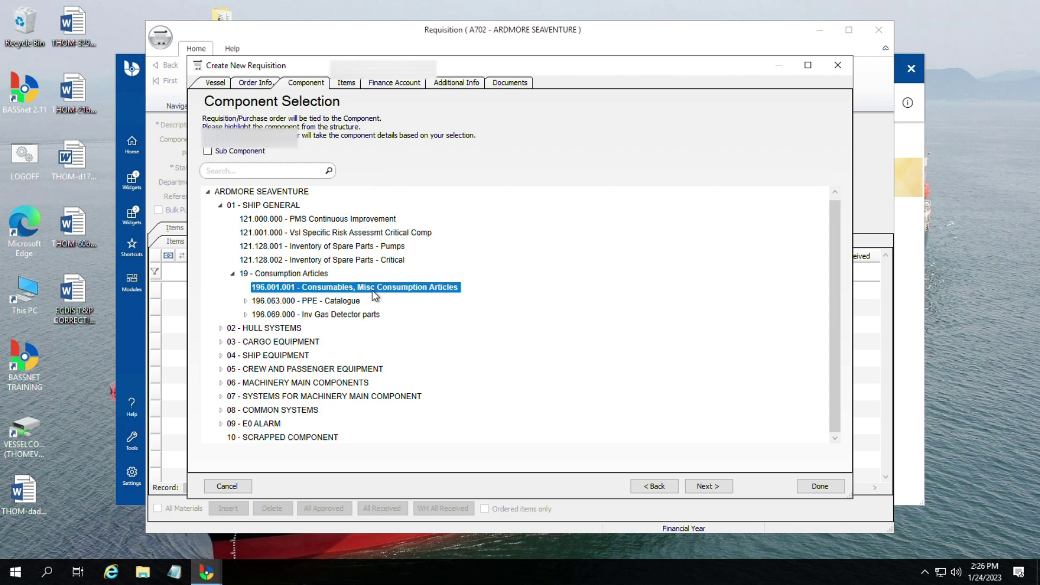
left_click(289, 273)
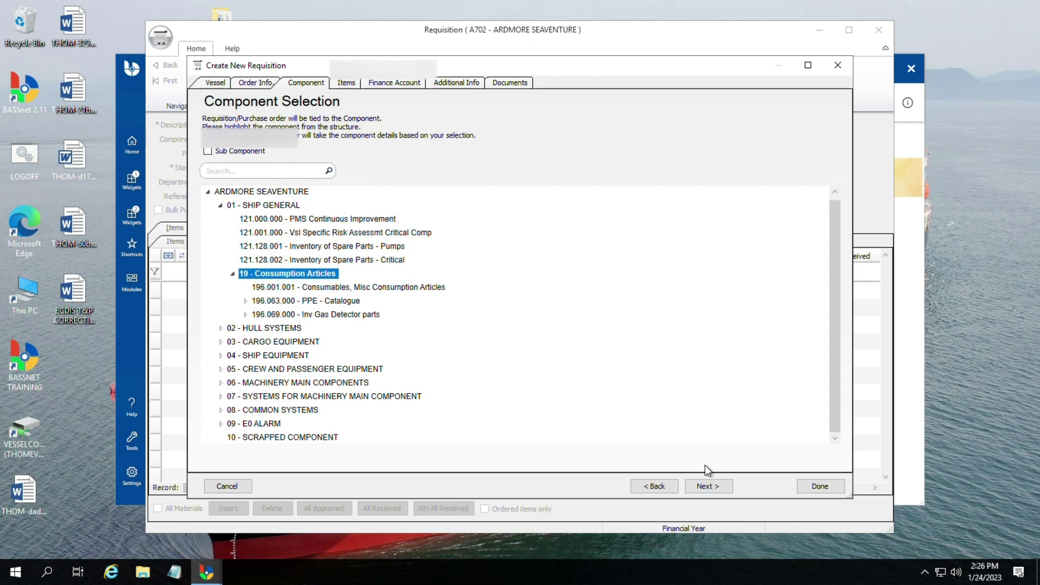
left_click(271, 193)
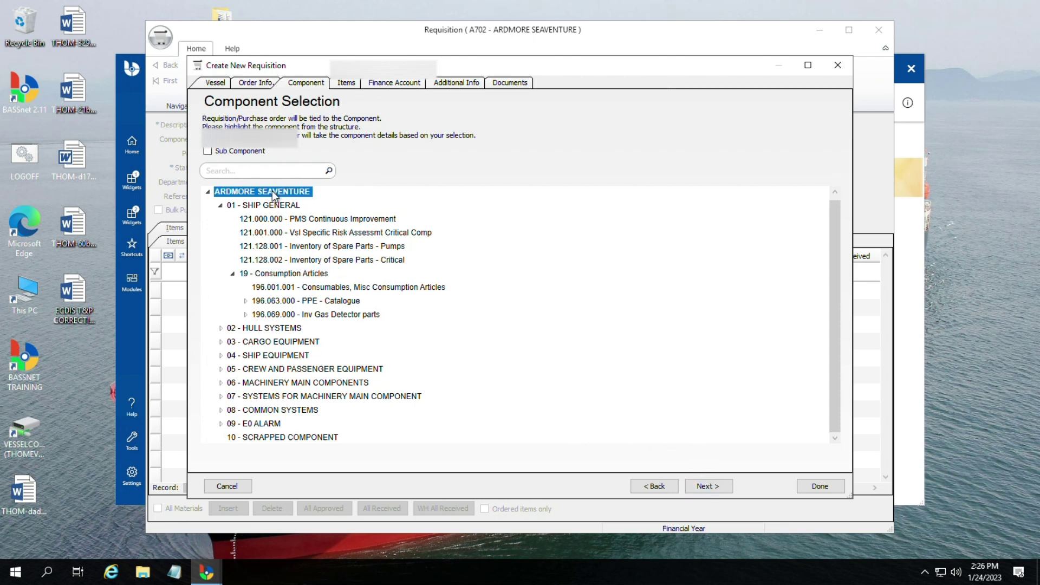
left_click(716, 487)
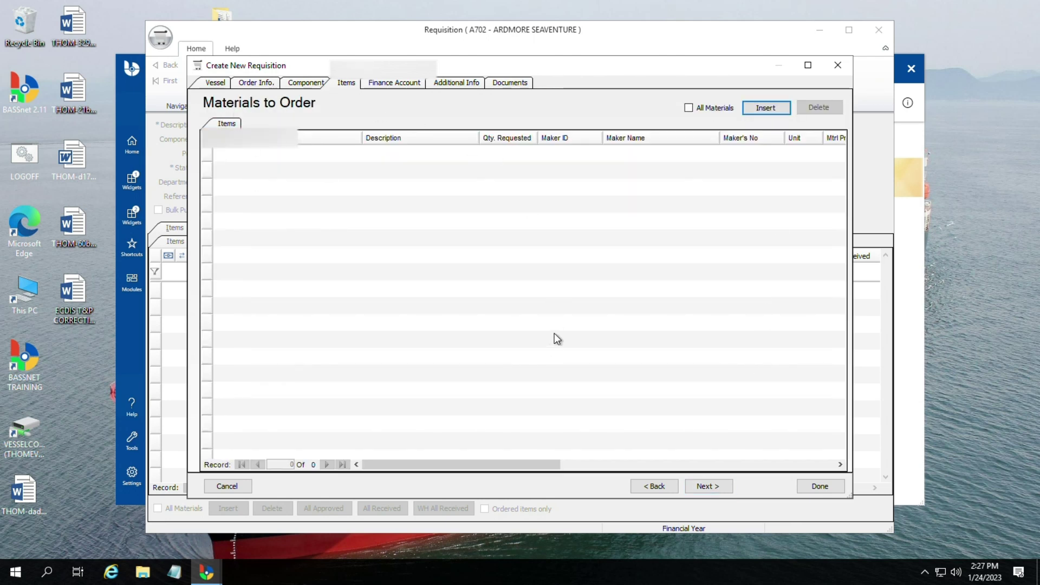
Step: Step back through the wizard pages, dismiss the no-items warning, and open Add Material(s) from Materials to Order
left_click(246, 82)
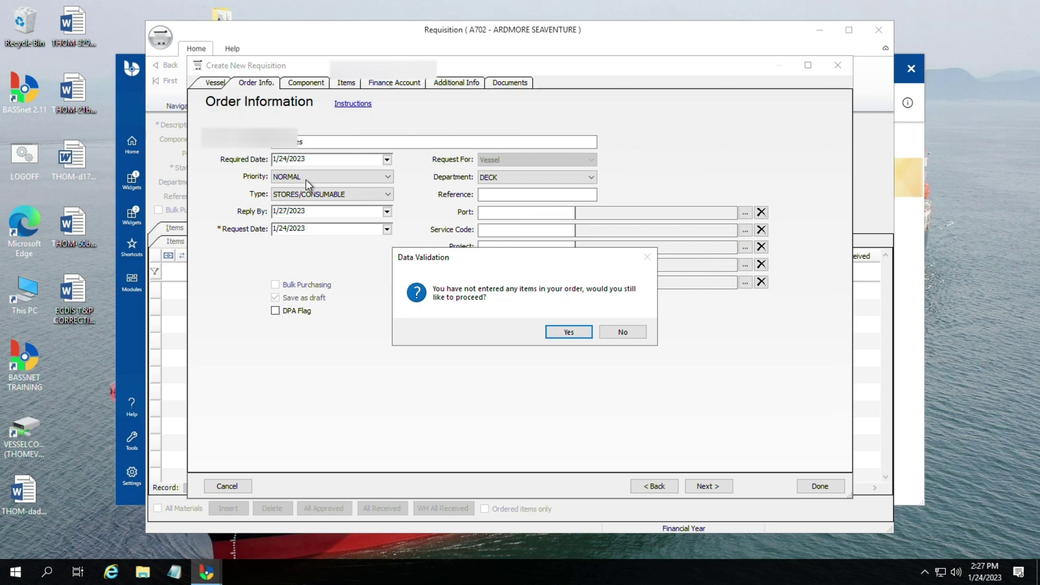
left_click(317, 83)
left_click(569, 332)
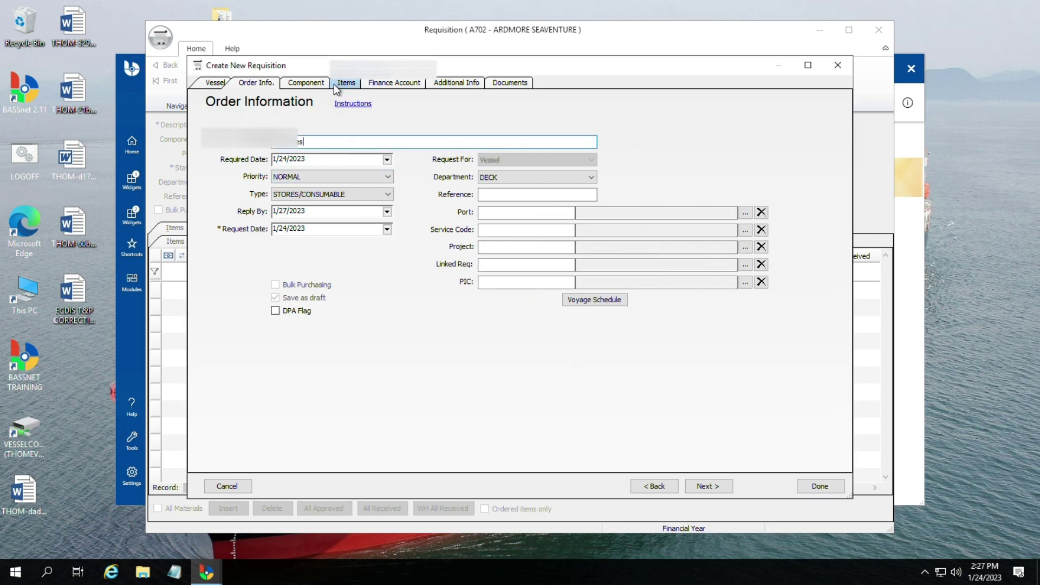
left_click(340, 84)
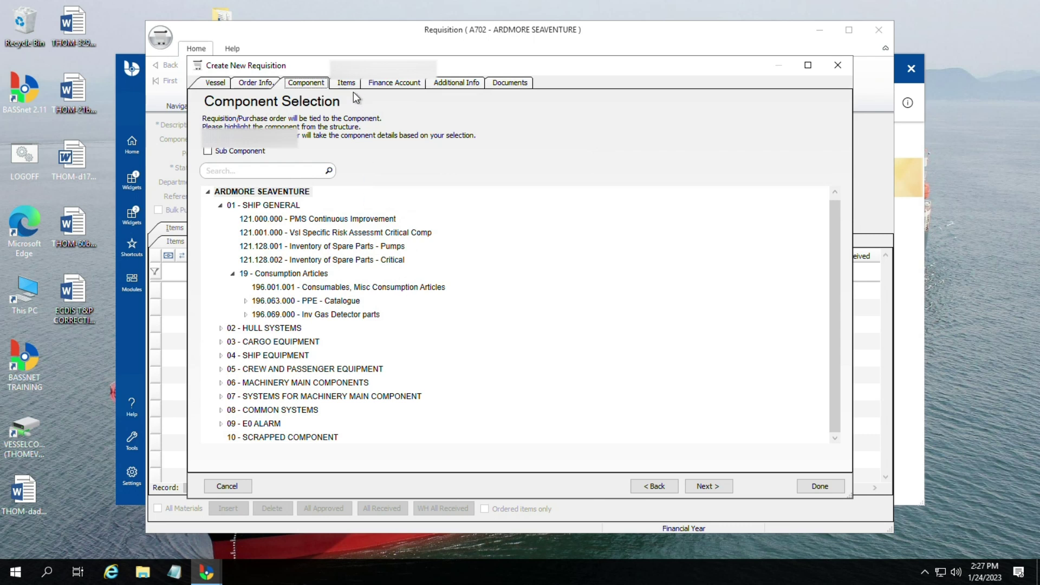
left_click(346, 82)
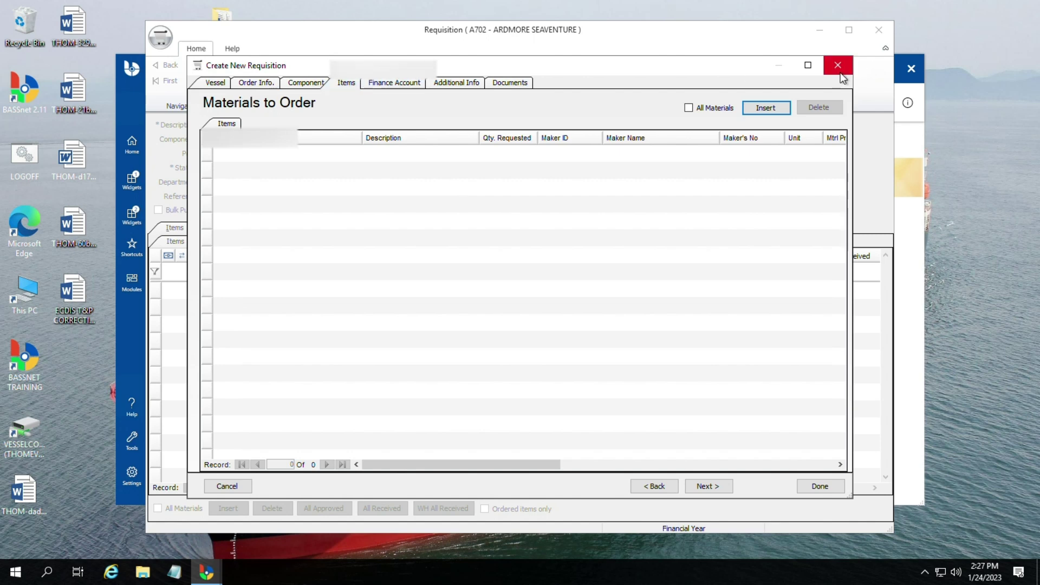
left_click(765, 108)
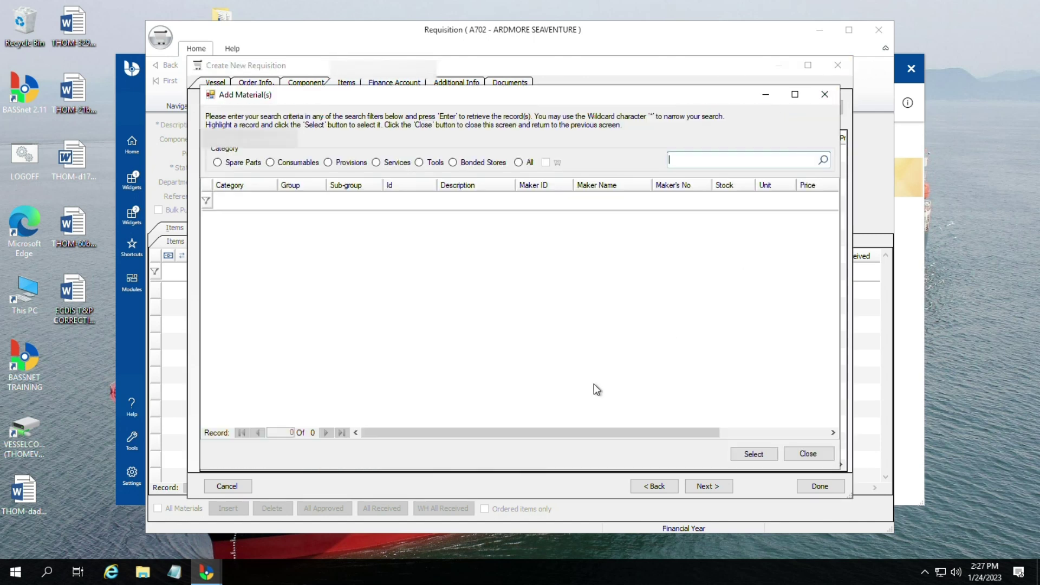
Step: Switch the material list from Consumables to All categories and scroll through the records
left_click(269, 162)
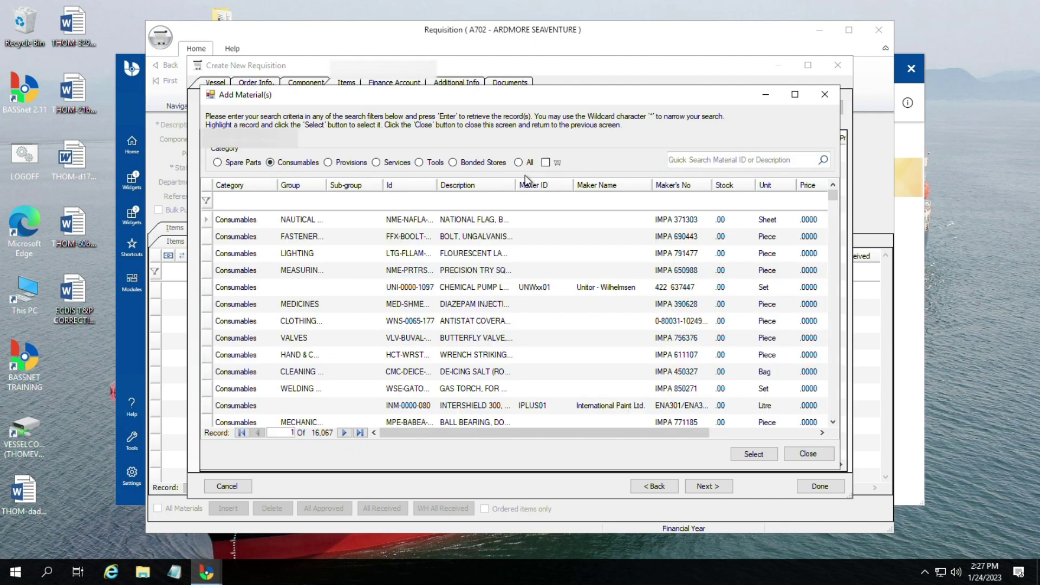
left_click(522, 164)
scroll(643, 319, "down", 4)
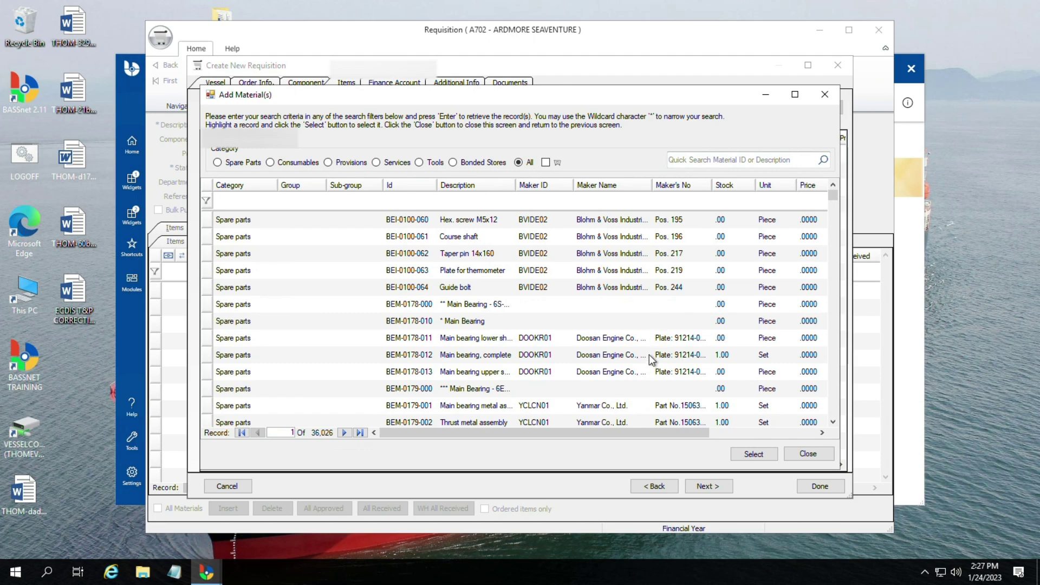
scroll(645, 373, "down", 15)
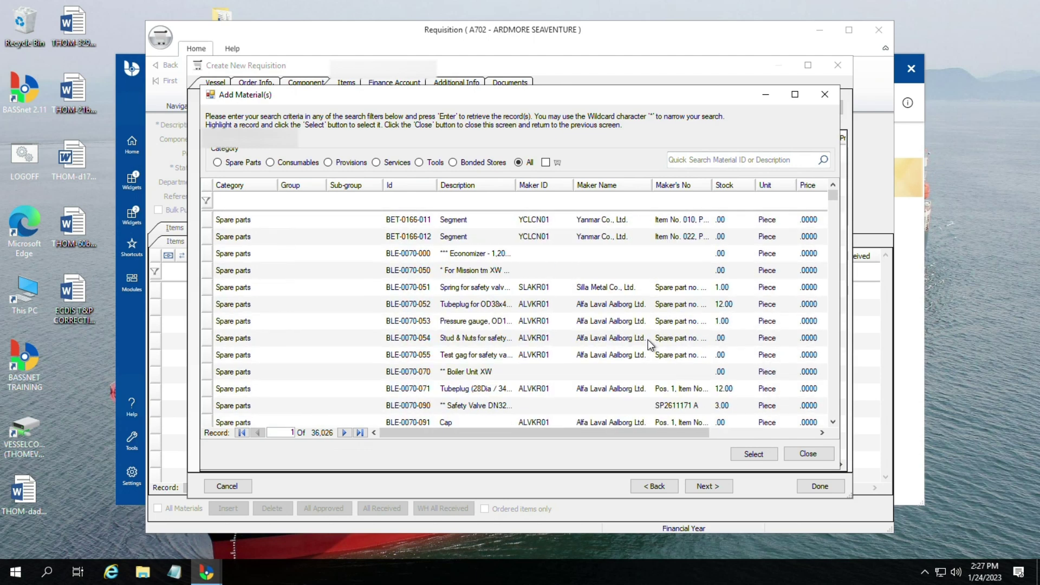
scroll(640, 347, "down", 15)
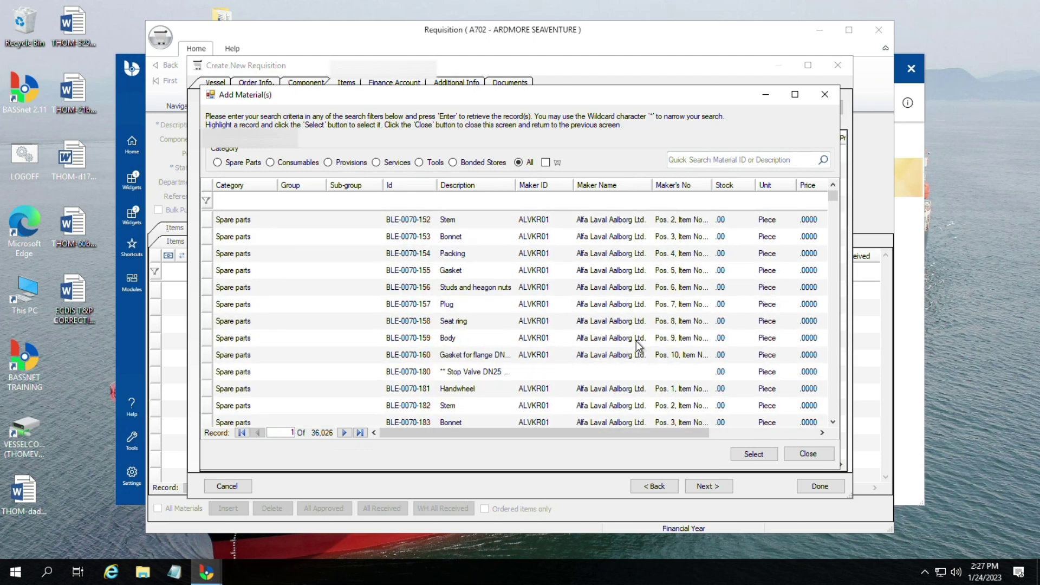
scroll(642, 341, "down", 4)
scroll(644, 336, "up", 7)
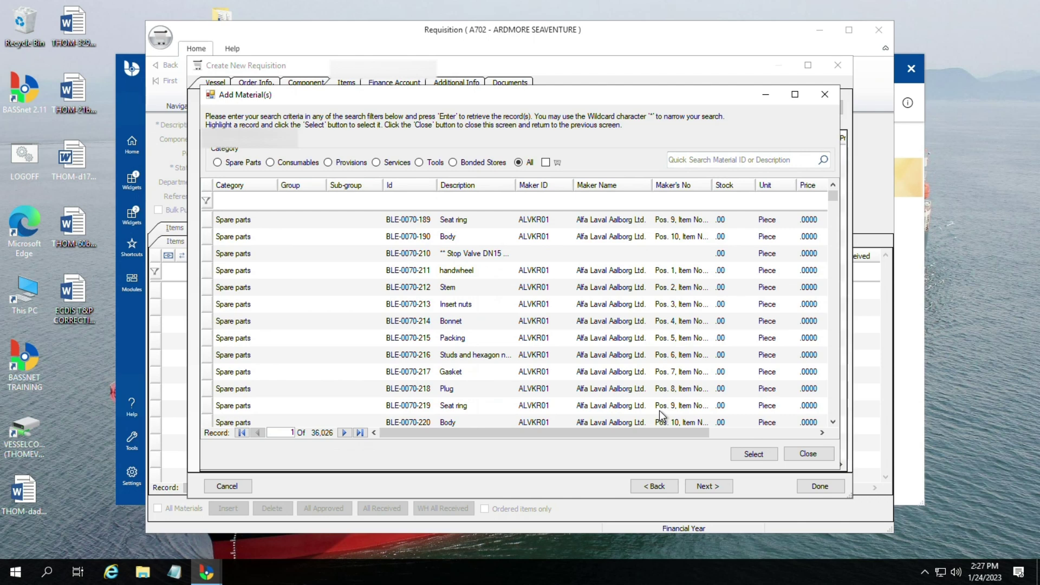
scroll(675, 363, "up", 3)
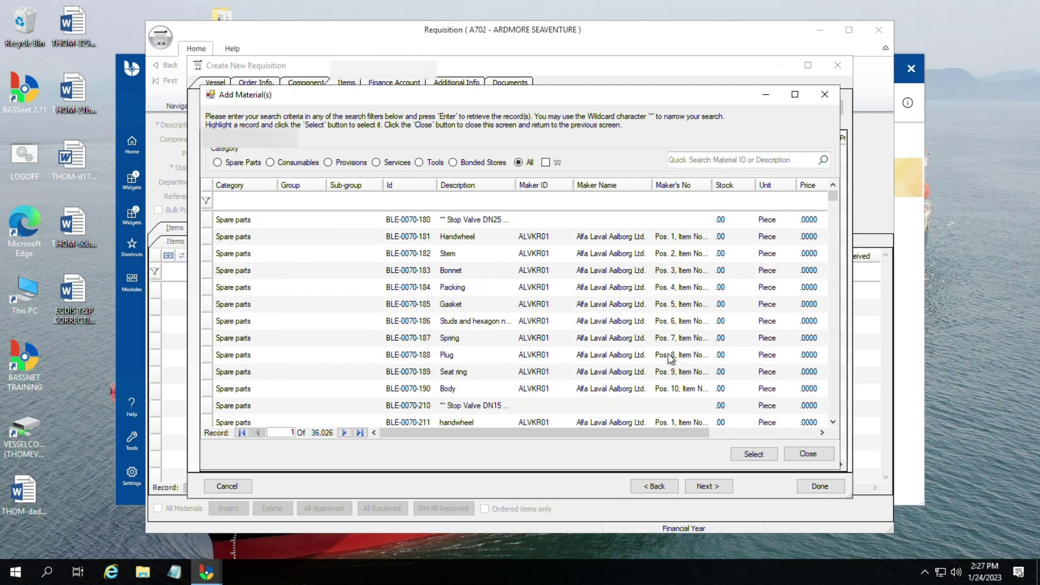
Step: Try the Consumables, Provisions and Bonded Stores filters, then return to All categories (36,026 records)
left_click(272, 163)
left_click(328, 163)
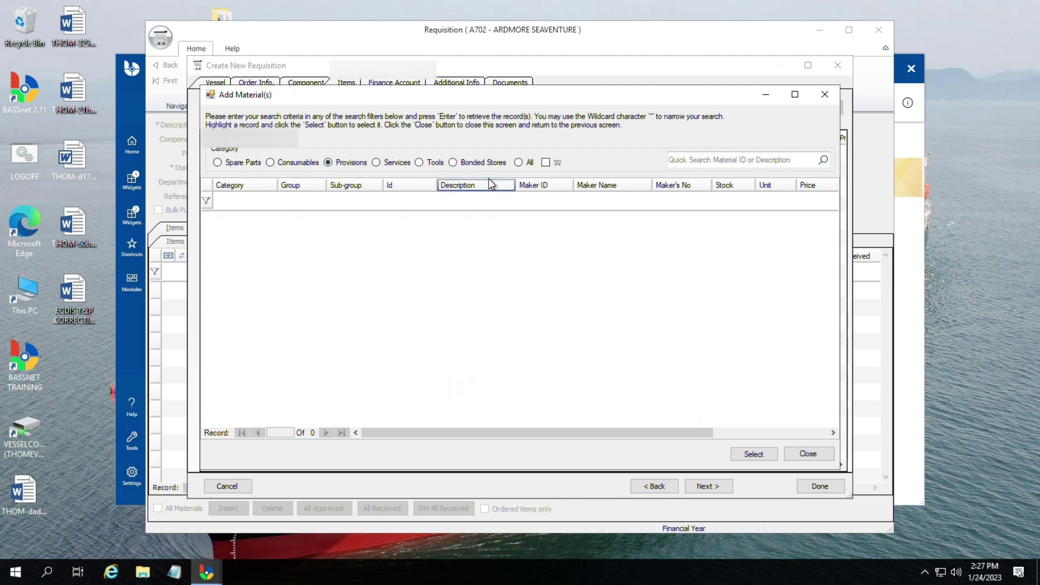
left_click(469, 166)
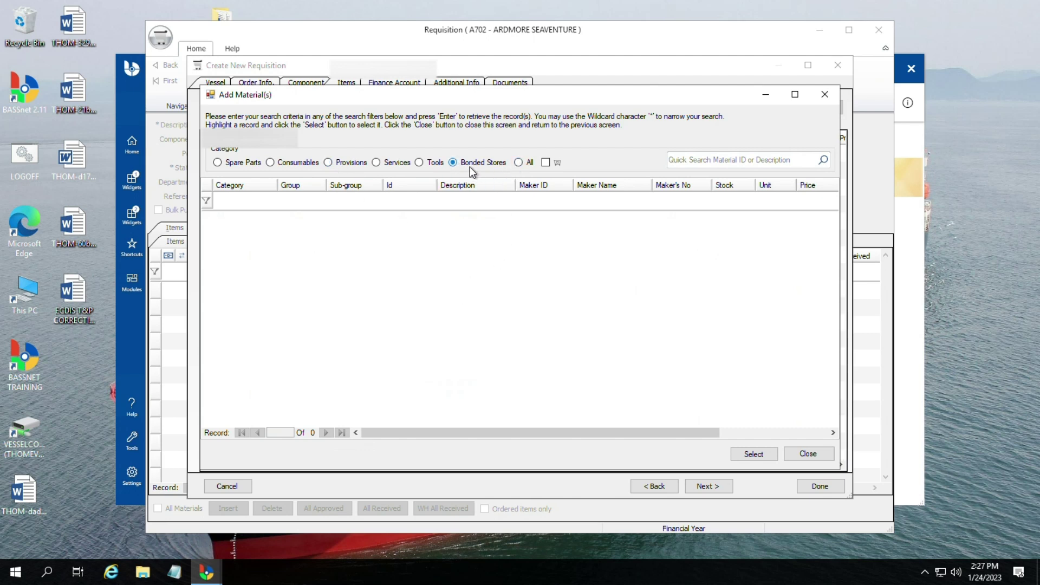
left_click(521, 164)
left_click(744, 165)
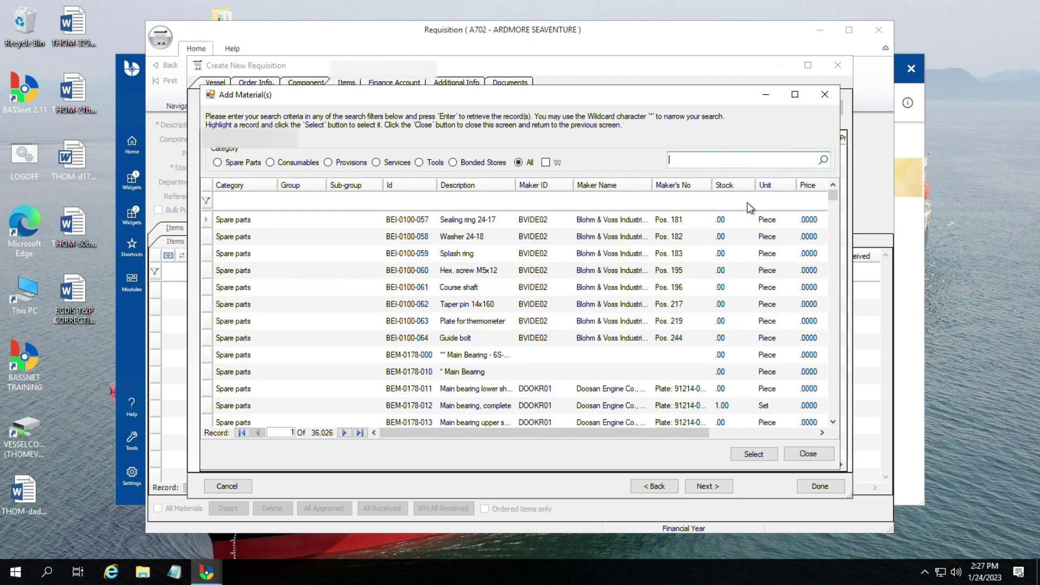
Step: Run a quick search for paracetamol, then clear it and filter to Spare Parts (19,704 records)
type("paracetamol")
key("Return")
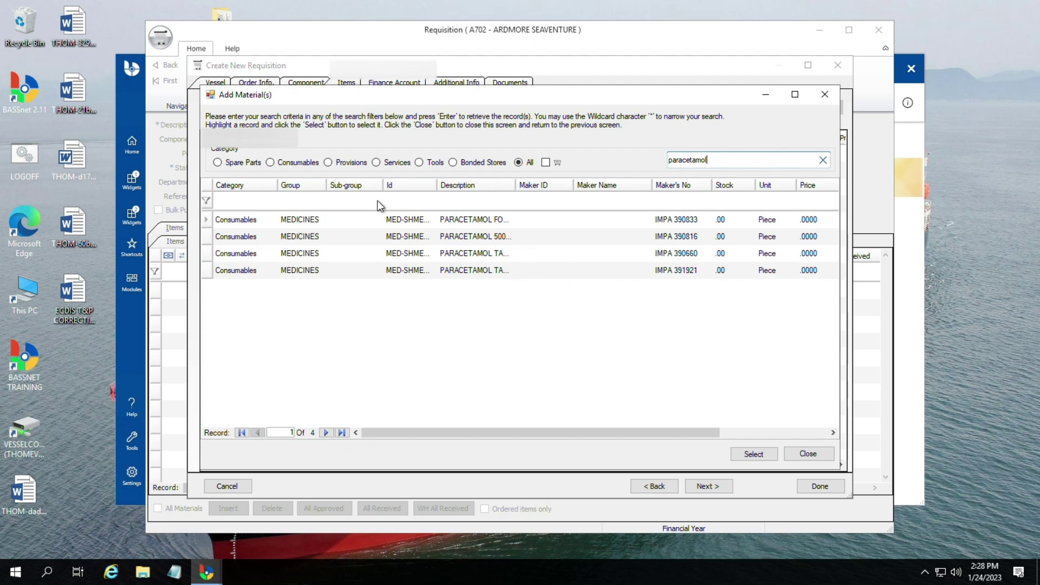
left_click(282, 161)
left_click(824, 162)
left_click(217, 164)
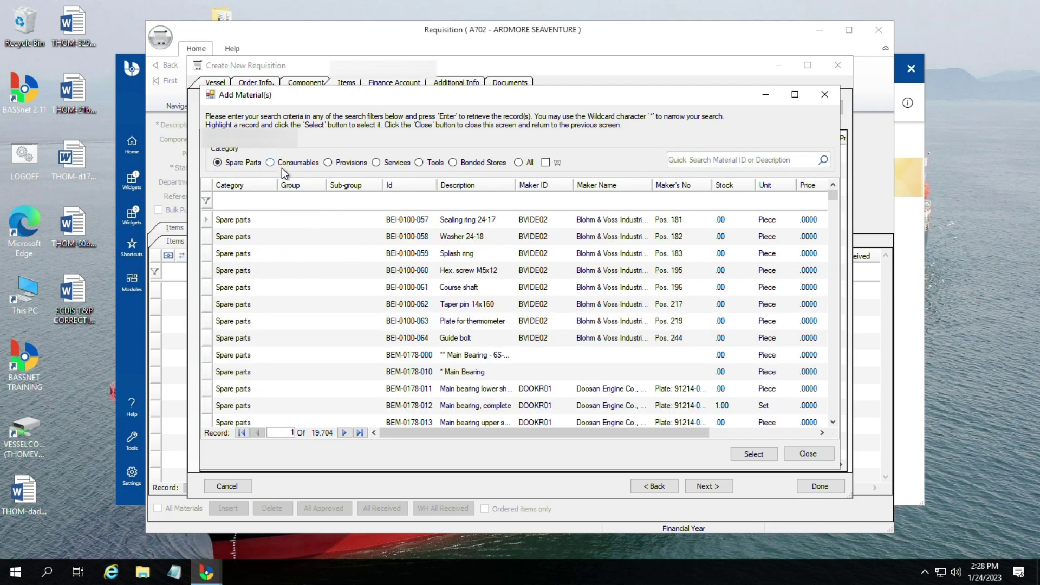
left_click(271, 163)
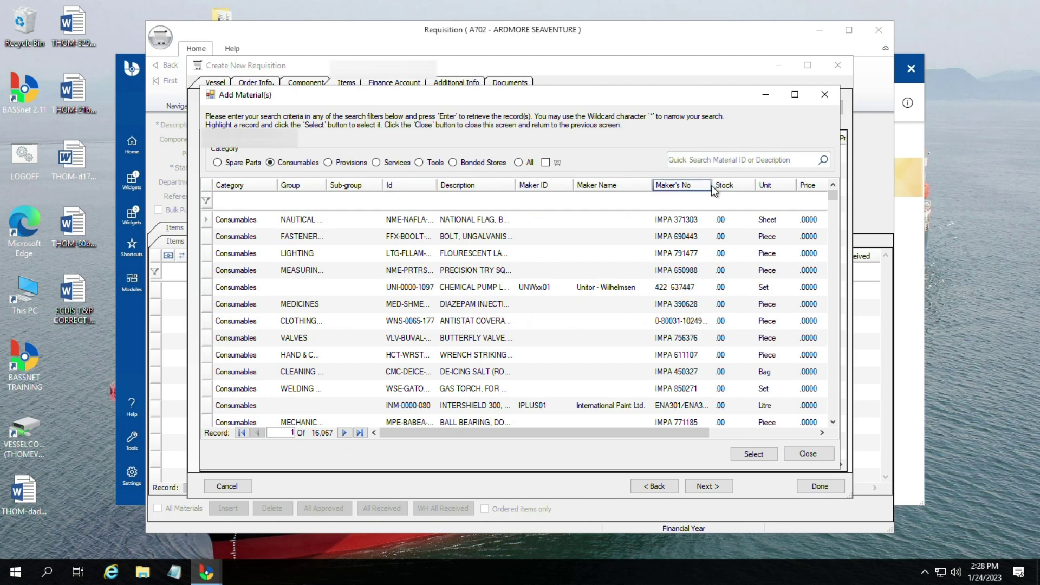
left_click(496, 324)
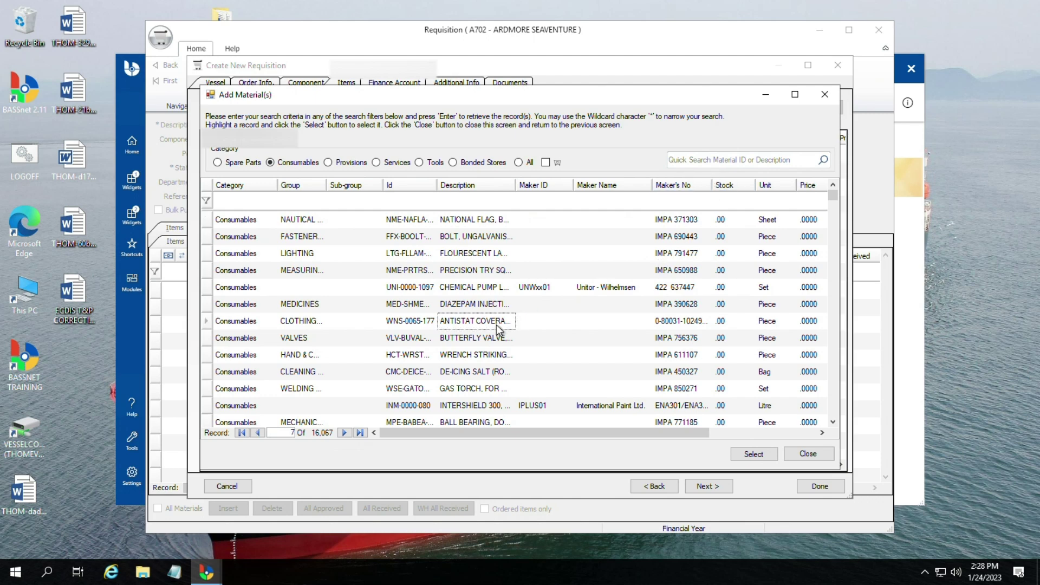
scroll(496, 323, "down", 5)
scroll(504, 329, "down", 5)
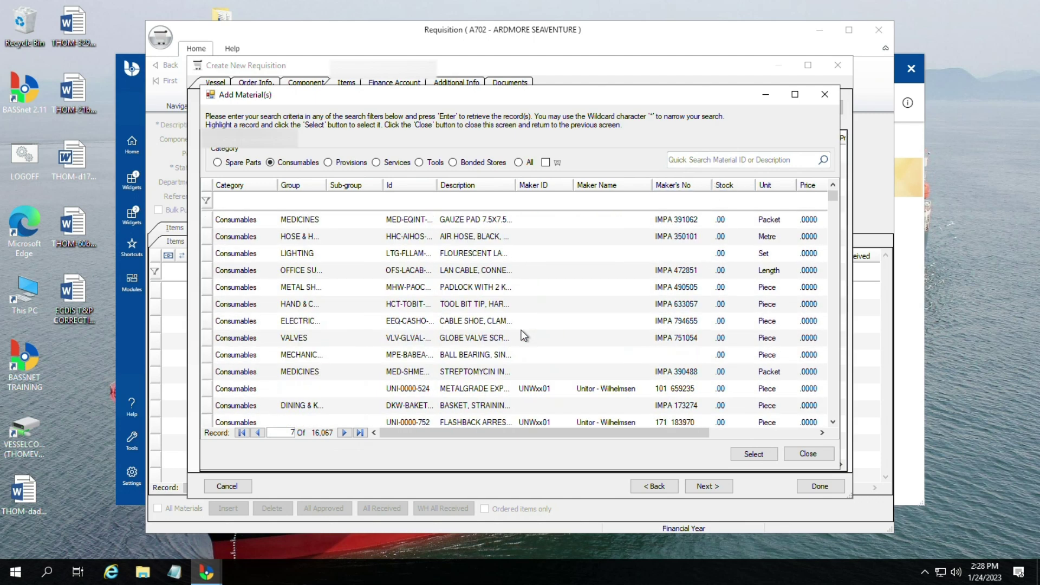
left_click_drag(834, 202, 543, 384)
scroll(545, 362, "down", 15)
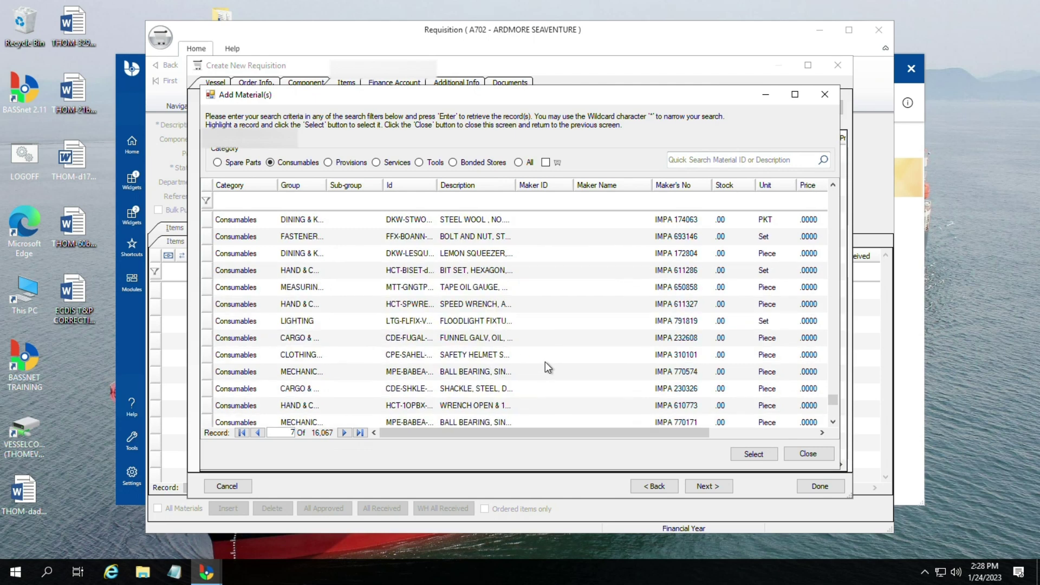
scroll(552, 360, "down", 10)
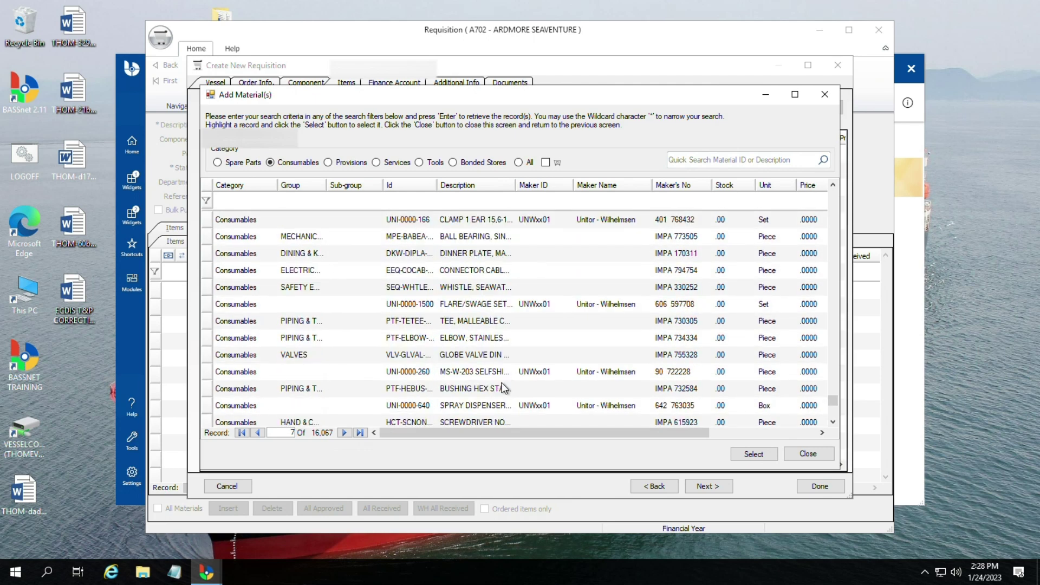
scroll(505, 379, "down", 10)
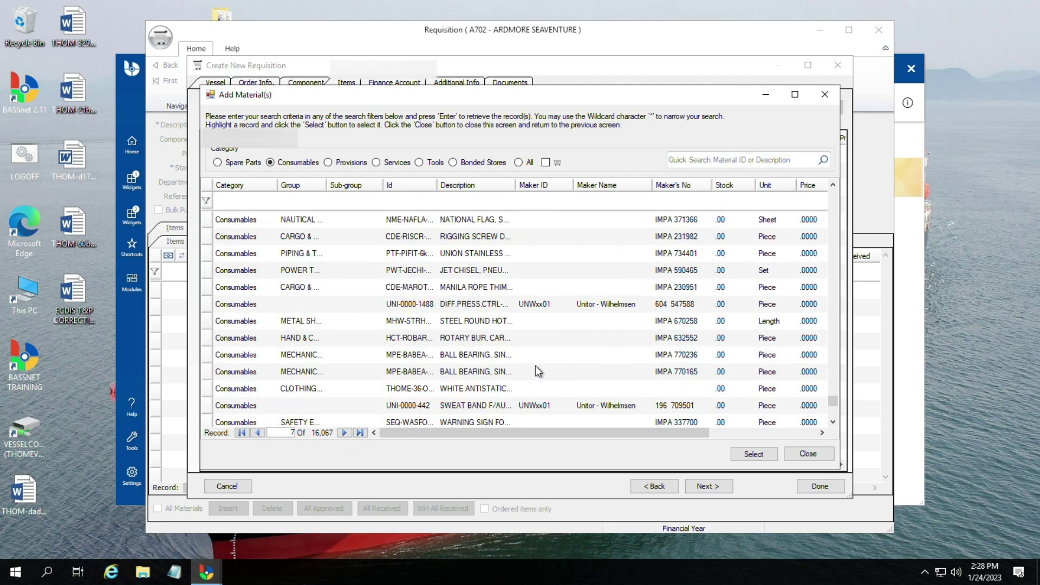
scroll(536, 366, "down", 10)
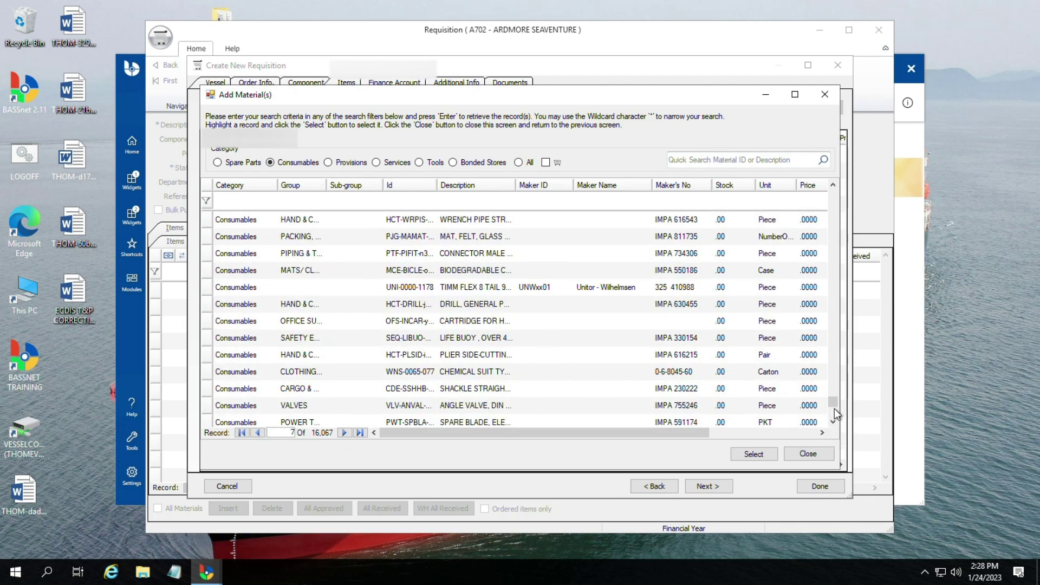
scroll(835, 417, "down", 5)
scroll(843, 430, "down", 10)
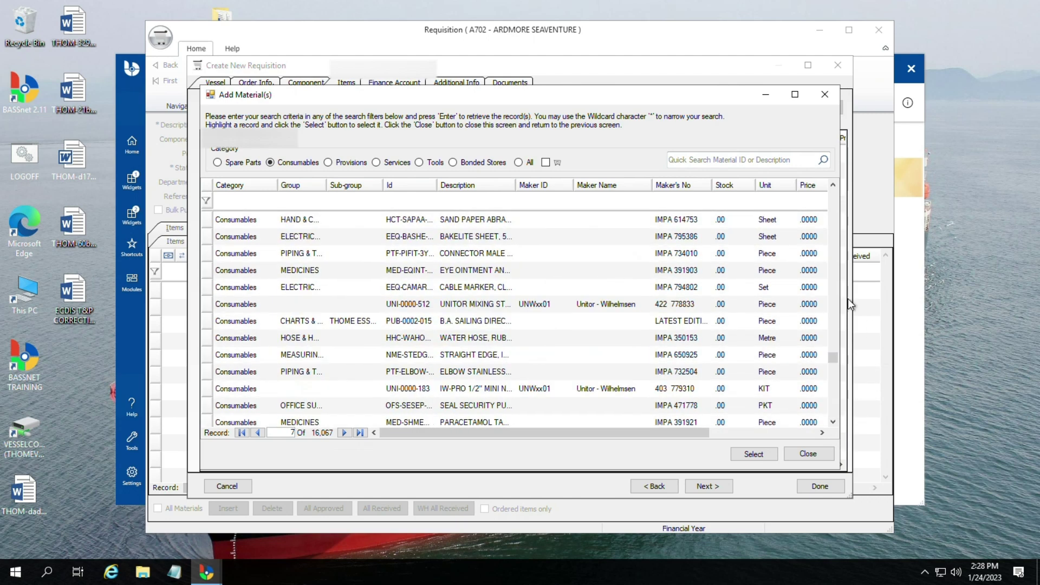
left_click(749, 162)
Step: Search the catalogue for paracetamol, sort results by Maker ID and widen the Description column
type("paracetamol")
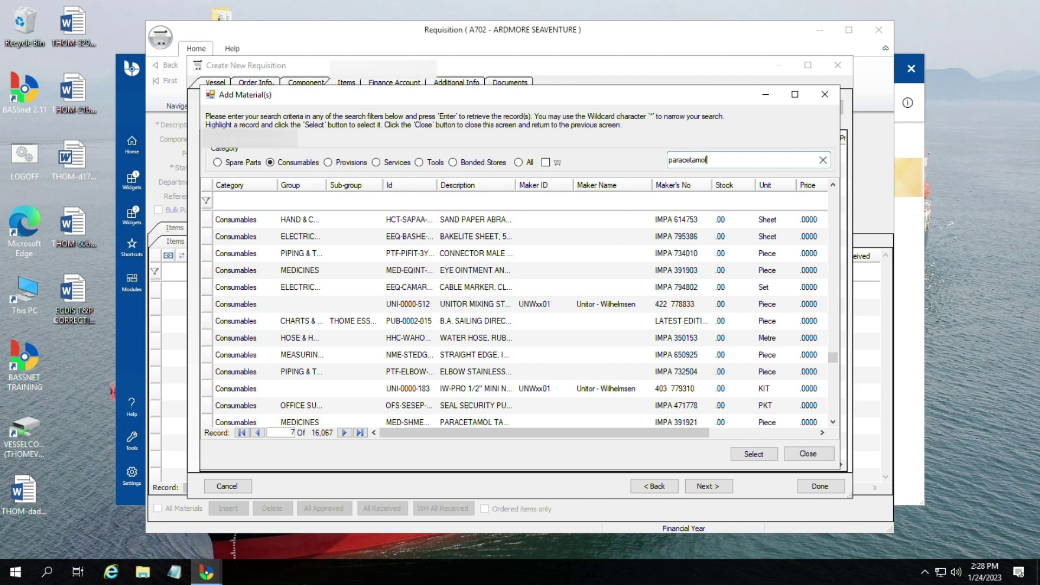
key("Return")
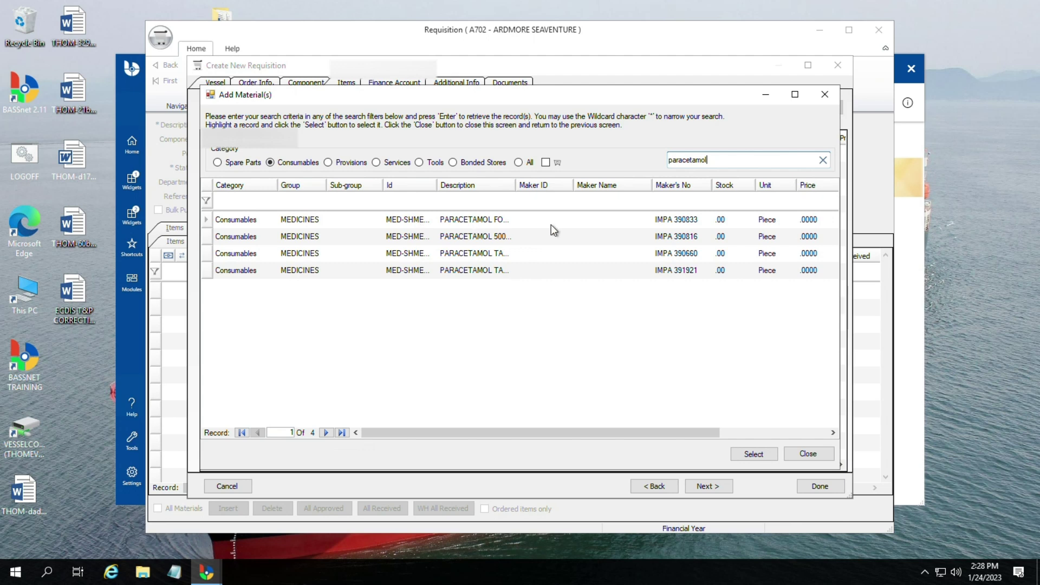
left_click(519, 186)
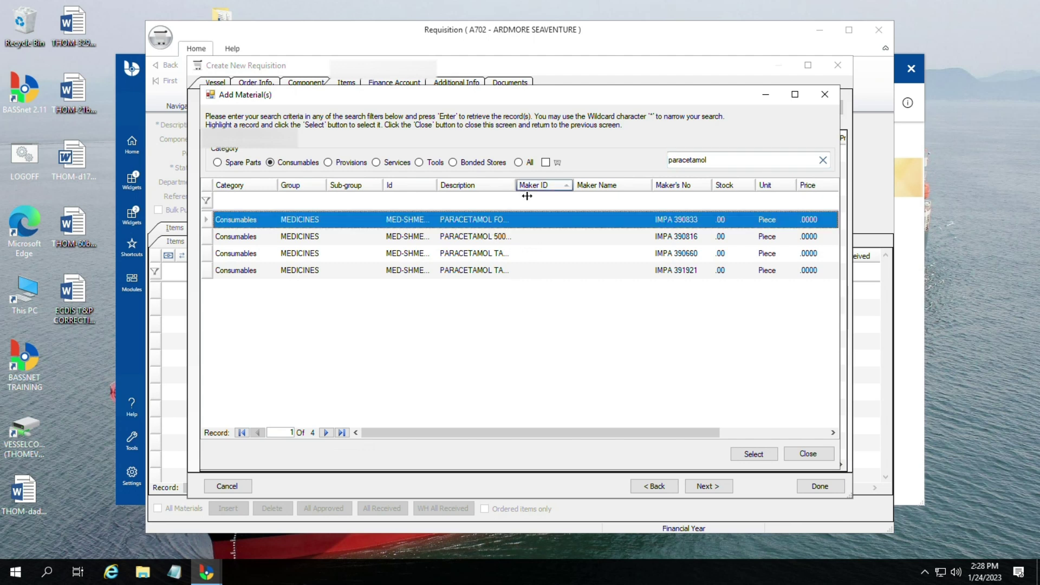
left_click_drag(579, 207, 597, 204)
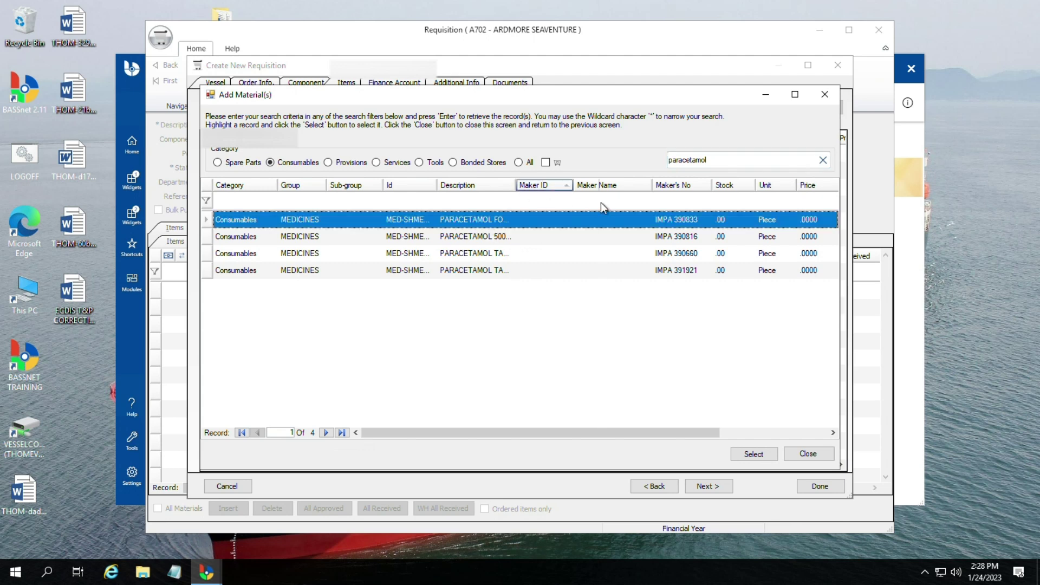
Step: Add PARACETAMOL TABLETS 500MG - 100'S to the requisition and close the material search
left_click(525, 239)
left_click(567, 255)
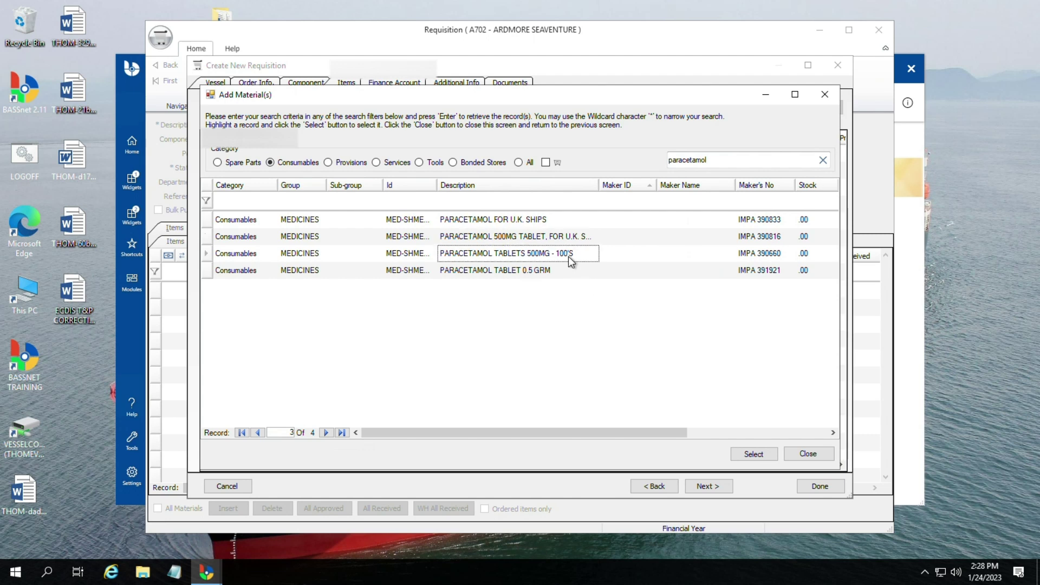
left_click(533, 273)
left_click(487, 254)
left_click(771, 453)
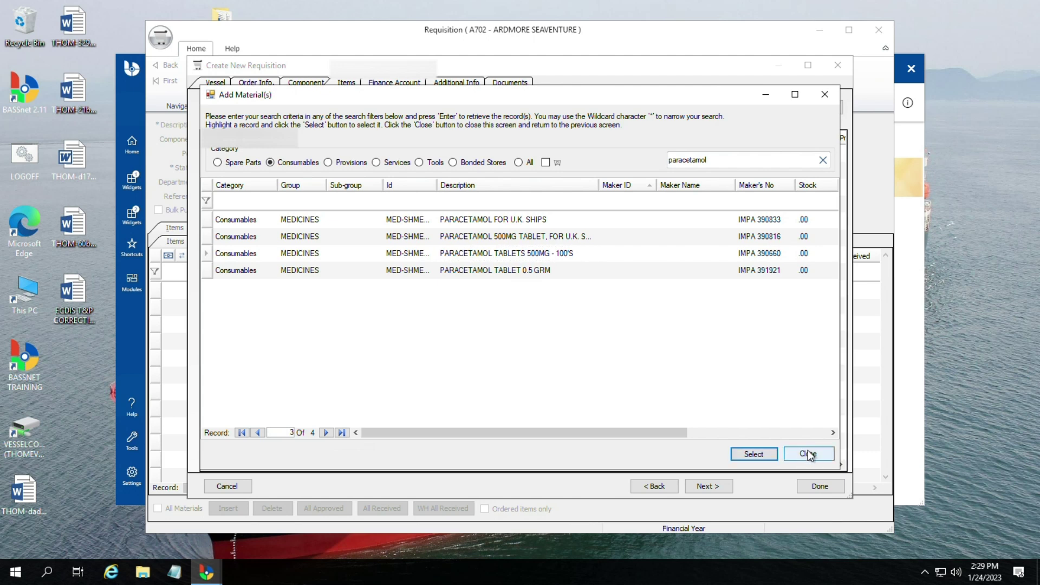
left_click(808, 453)
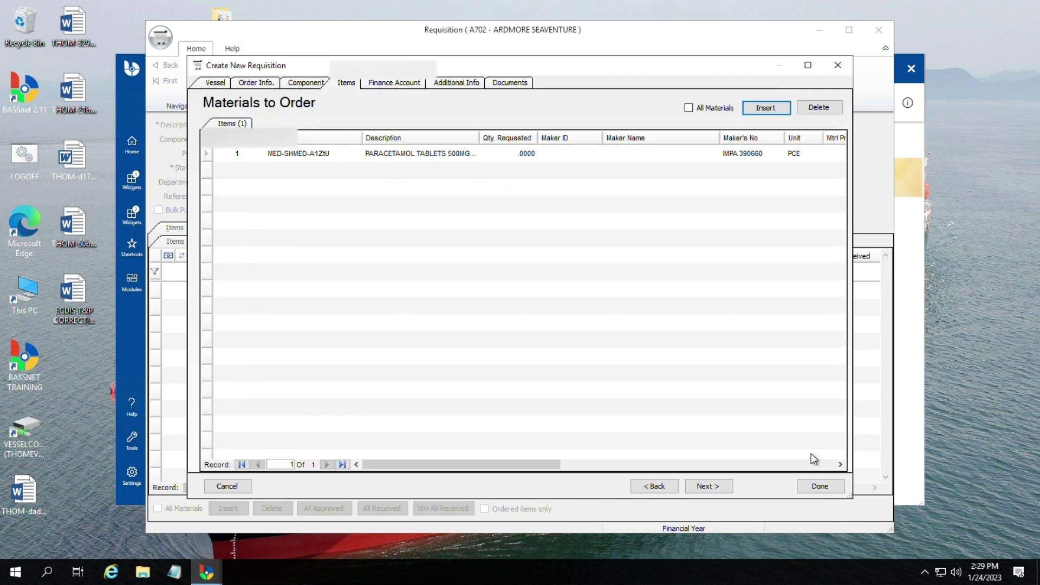
Step: Set the paracetamol tablets' requested quantity to 50 PCE
left_click(516, 155)
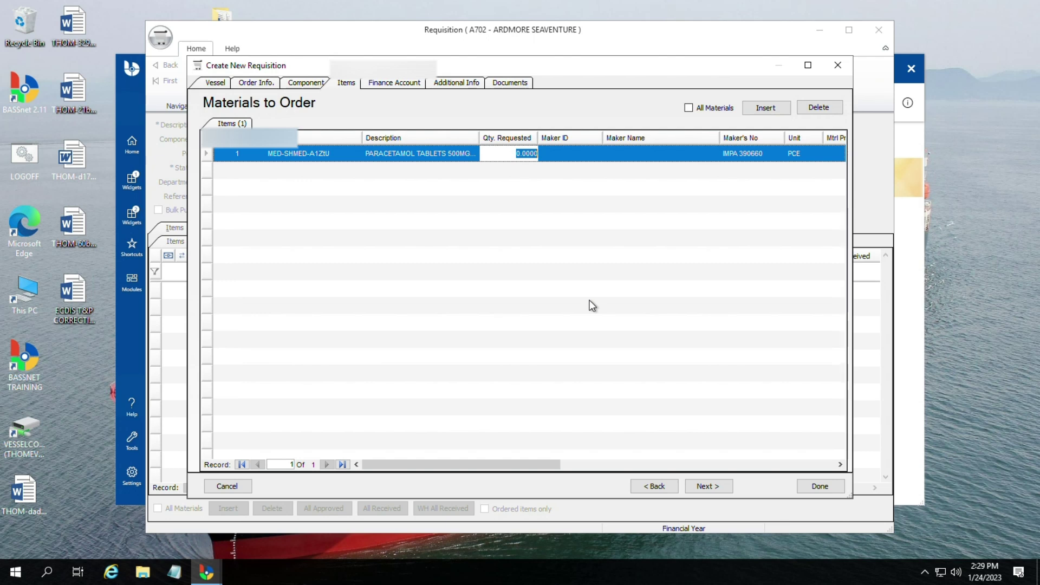
type("50")
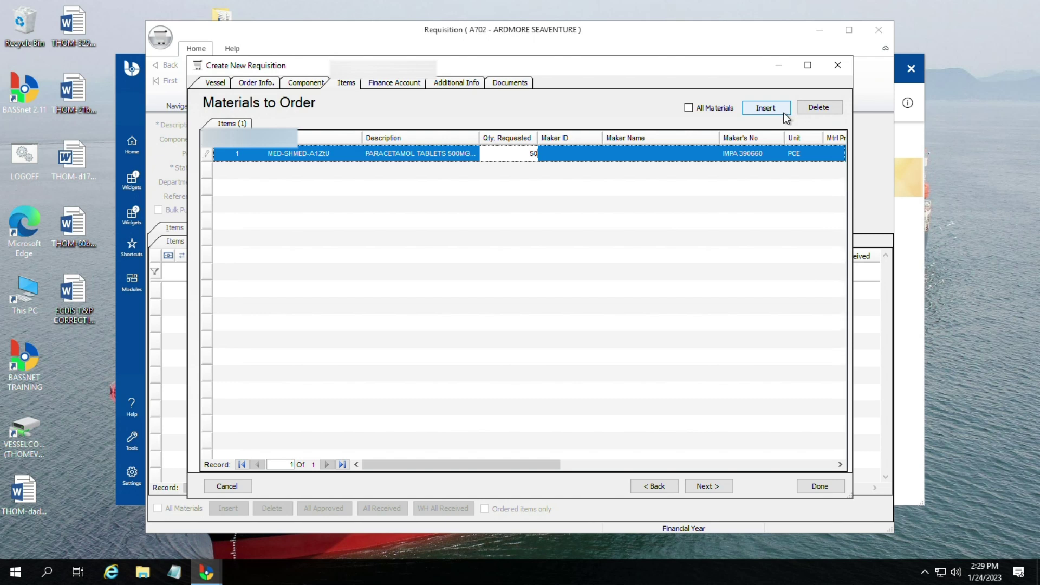
left_click(386, 84)
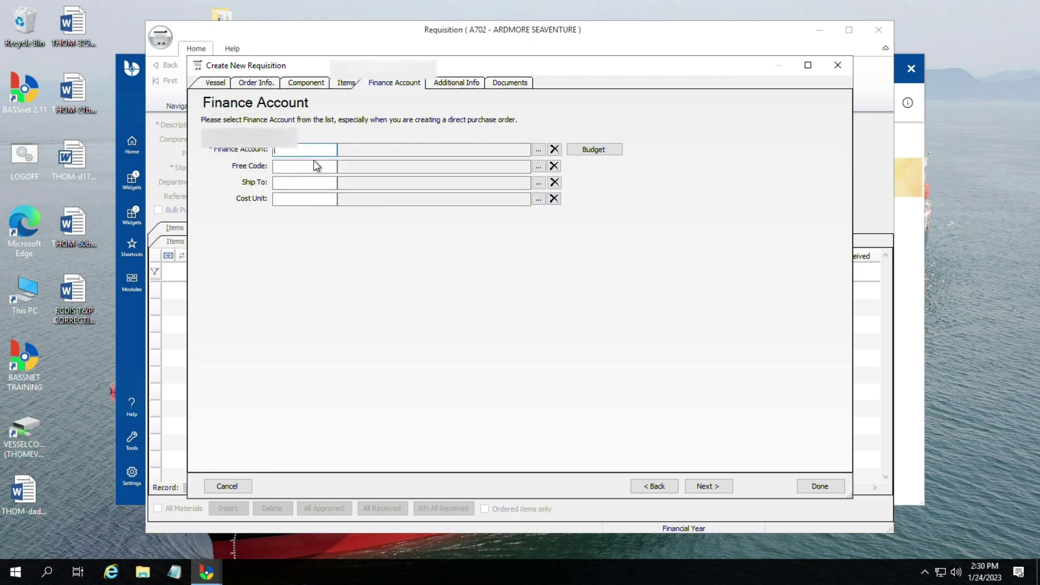
Step: Browse the finance account list and close it without choosing an account
type("medic")
key("BackSpace")
key("BackSpace")
key("BackSpace")
key("BackSpace")
key("BackSpace")
left_click(538, 150)
left_click(470, 318)
scroll(471, 316, "down", 5)
scroll(473, 308, "down", 8)
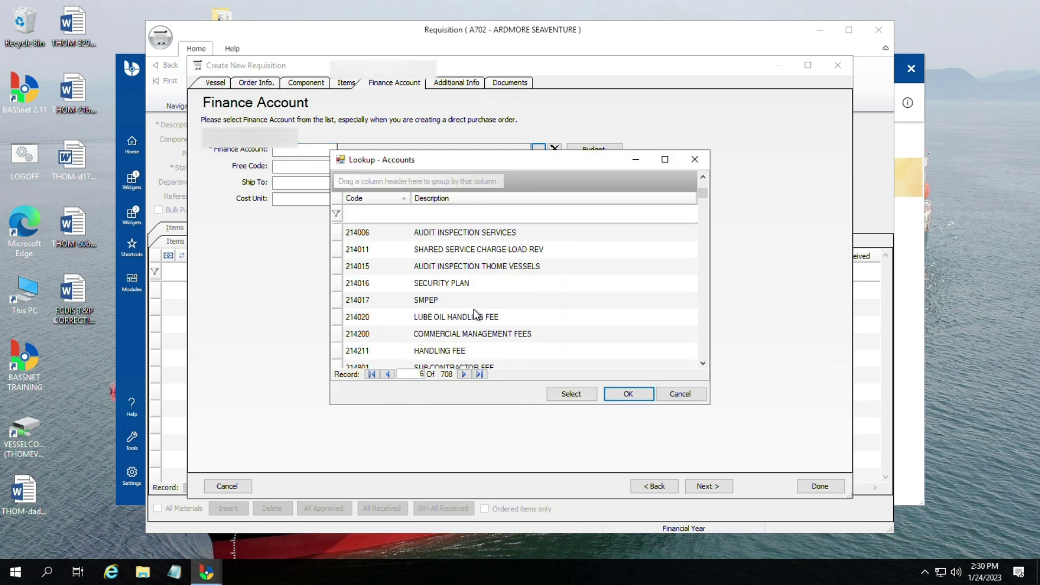
scroll(480, 312, "down", 3)
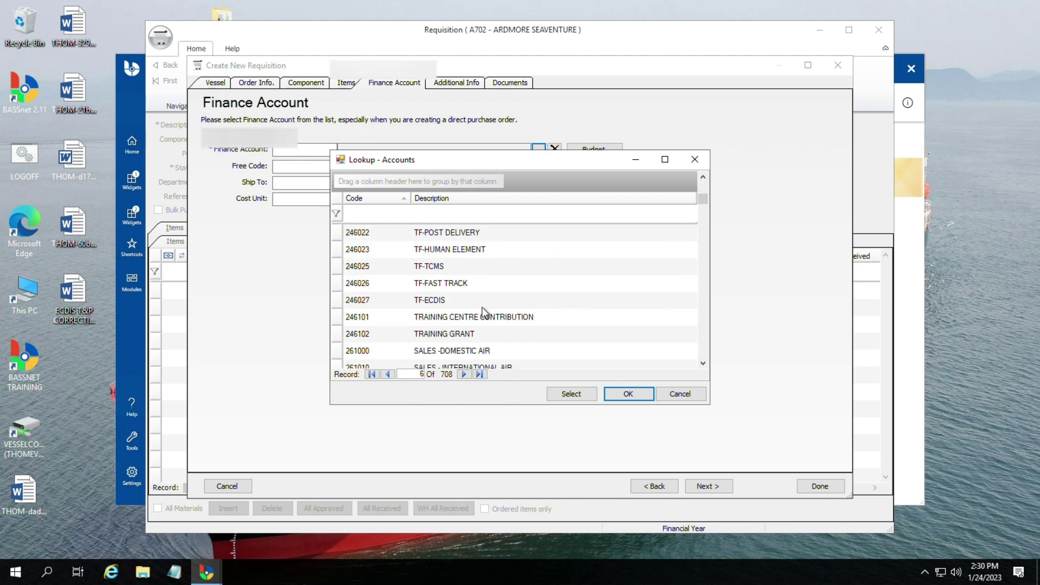
scroll(486, 306, "up", 4)
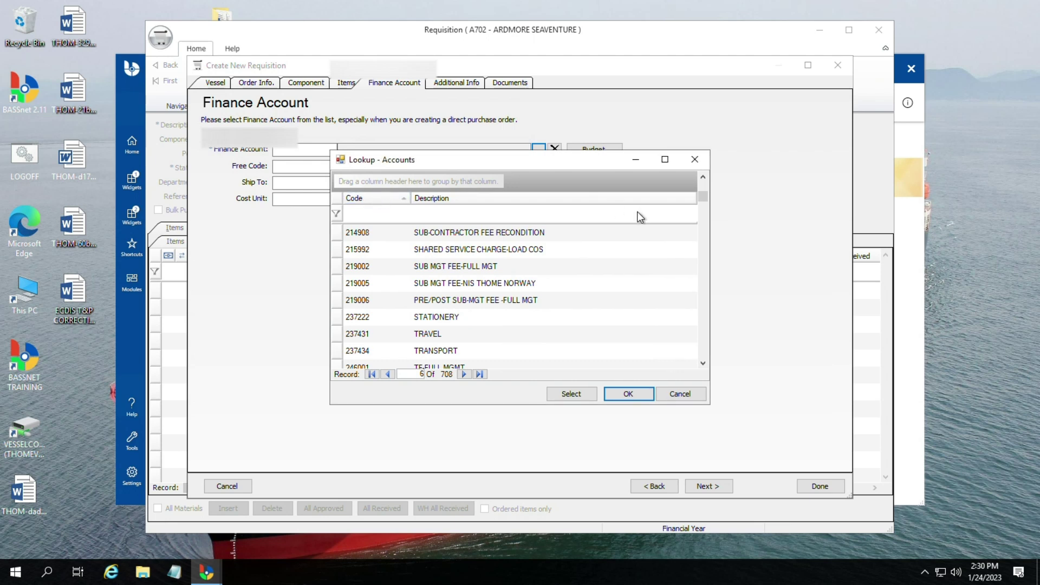
scroll(650, 292, "down", 1)
left_click(680, 394)
Step: Try typing account text into the Finance Account field, then clear it again
left_click(321, 151)
type("medicine")
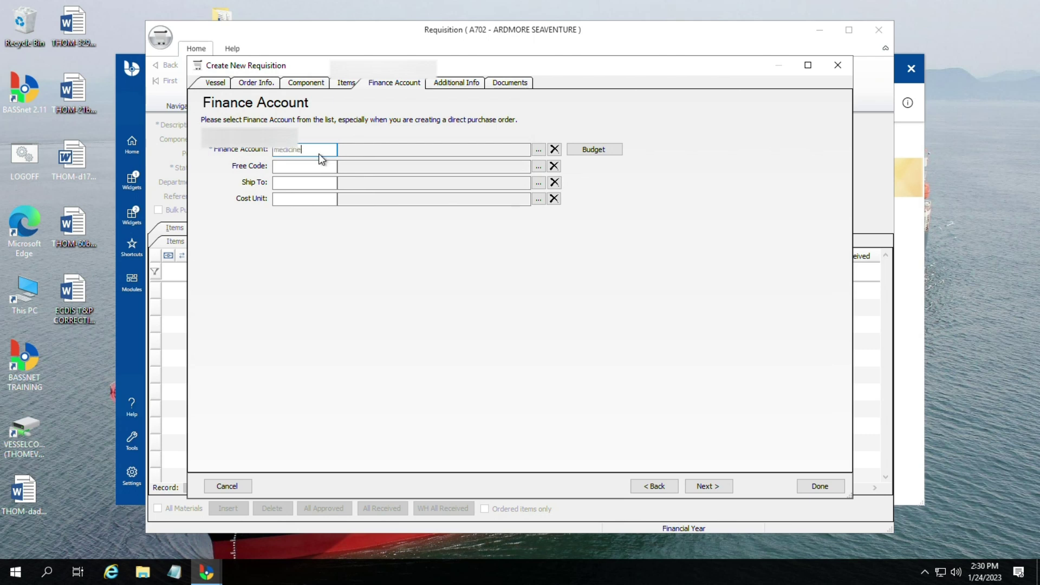
key("BackSpace")
key("BackSpace")
key("BackSpace")
key("BackSpace")
type("sro")
key("BackSpace")
key("BackSpace")
key("BackSpace")
Step: Choose finance account 312228 STORES-MEDICAL CHEST from the account list and confirm it
left_click(538, 149)
scroll(465, 330, "down", 10)
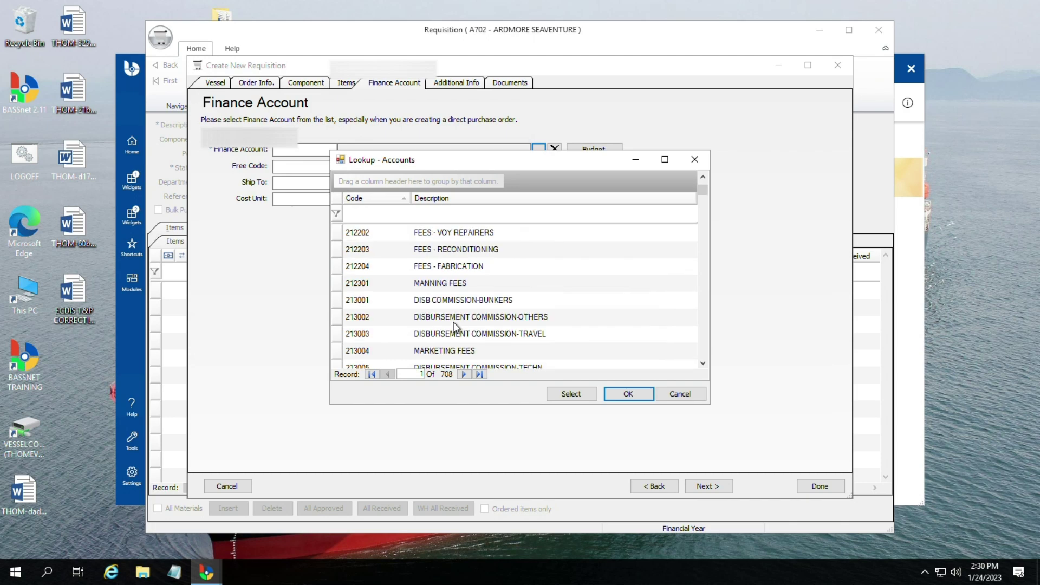
scroll(489, 337, "down", 7)
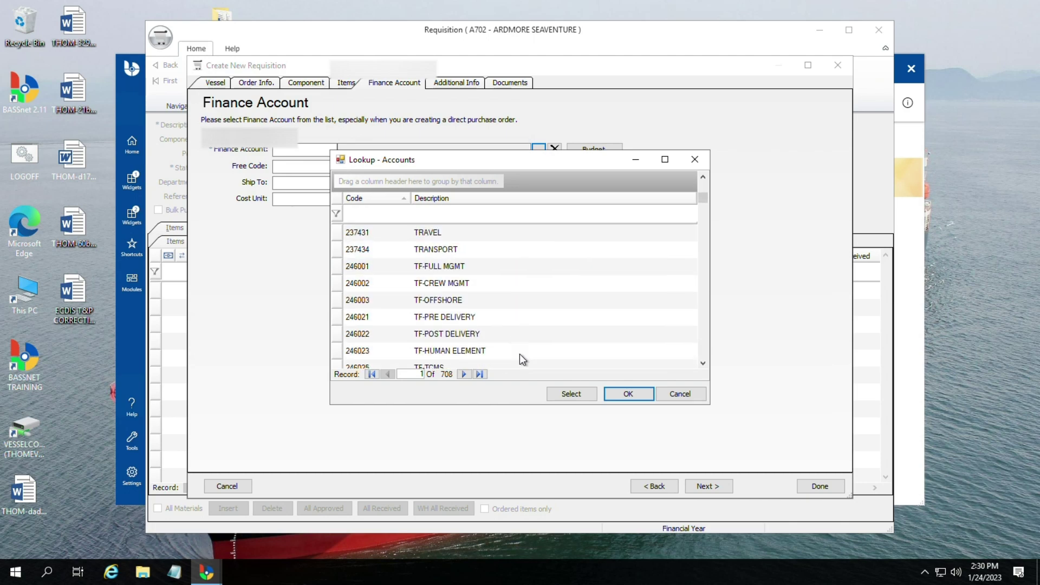
scroll(539, 333, "down", 5)
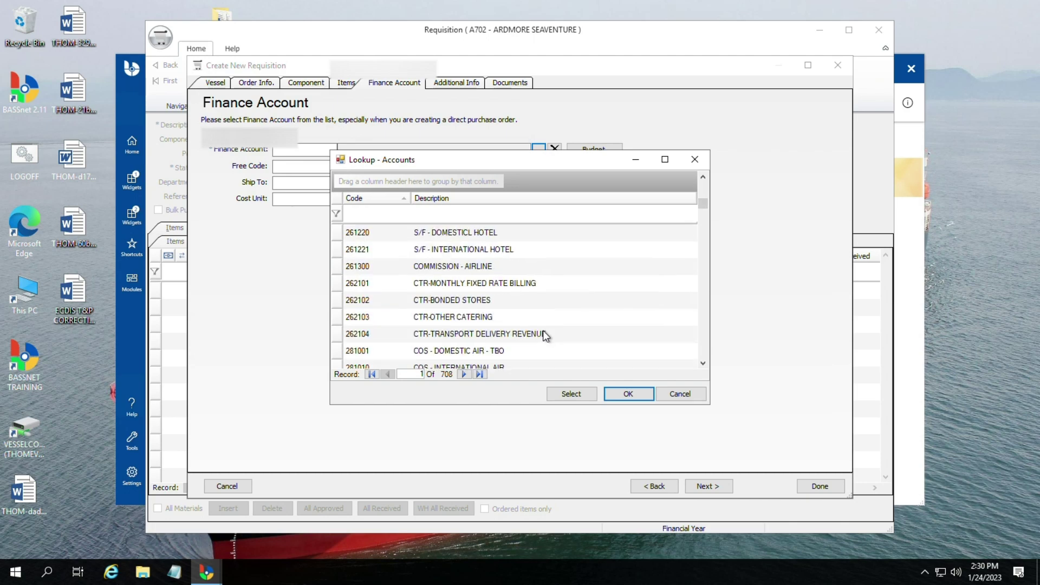
scroll(515, 314, "up", 2)
scroll(501, 284, "up", 3)
scroll(509, 293, "down", 6)
scroll(509, 295, "down", 8)
scroll(506, 300, "down", 6)
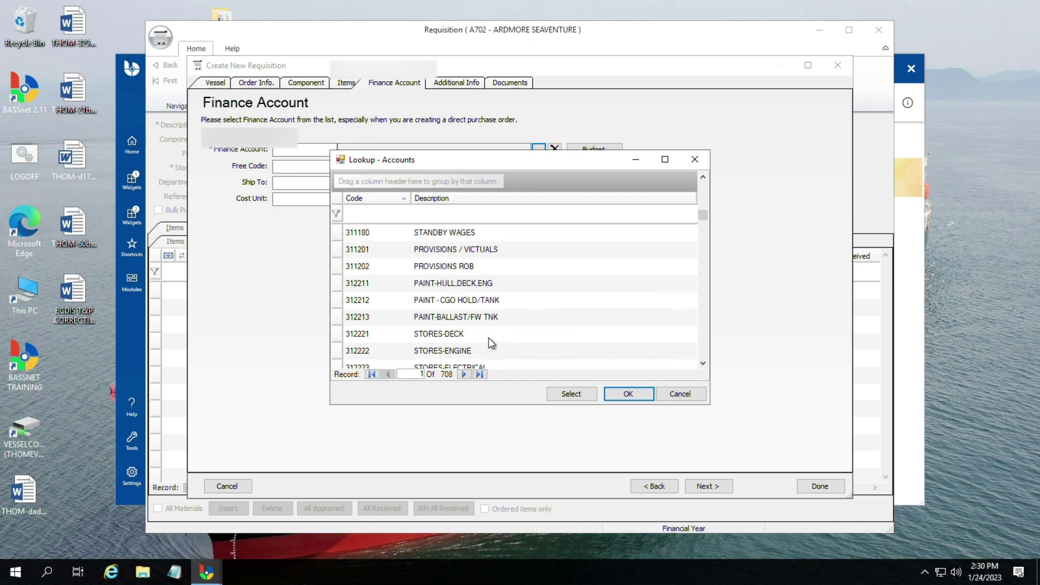
scroll(491, 344, "down", 2)
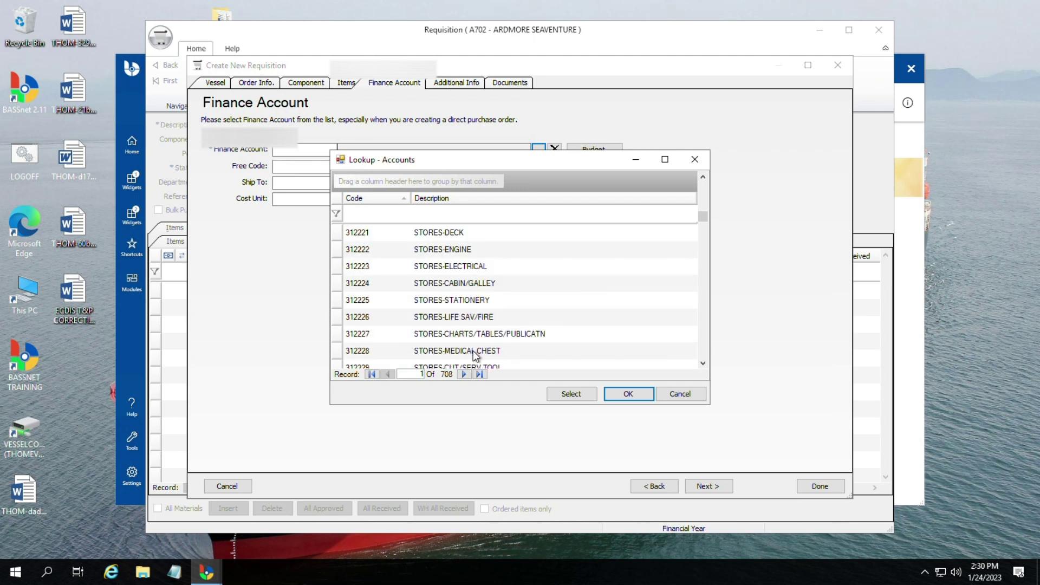
left_click(475, 355)
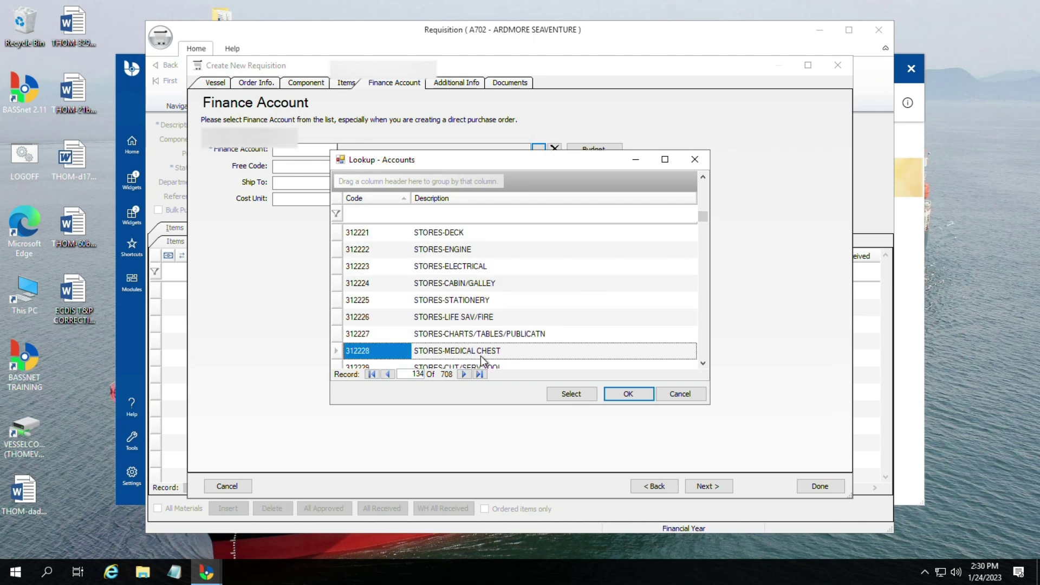
left_click(626, 394)
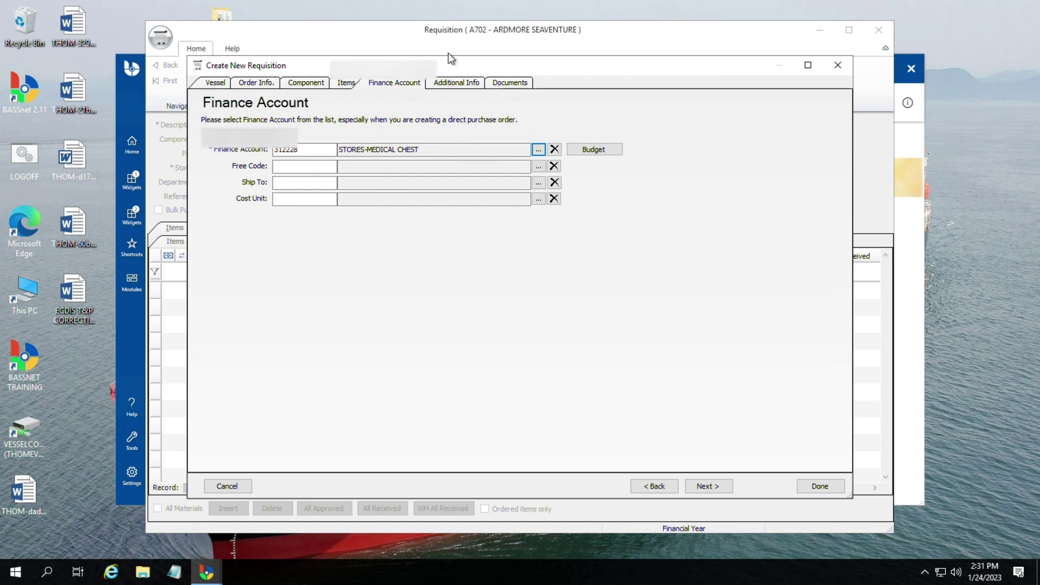
left_click(439, 84)
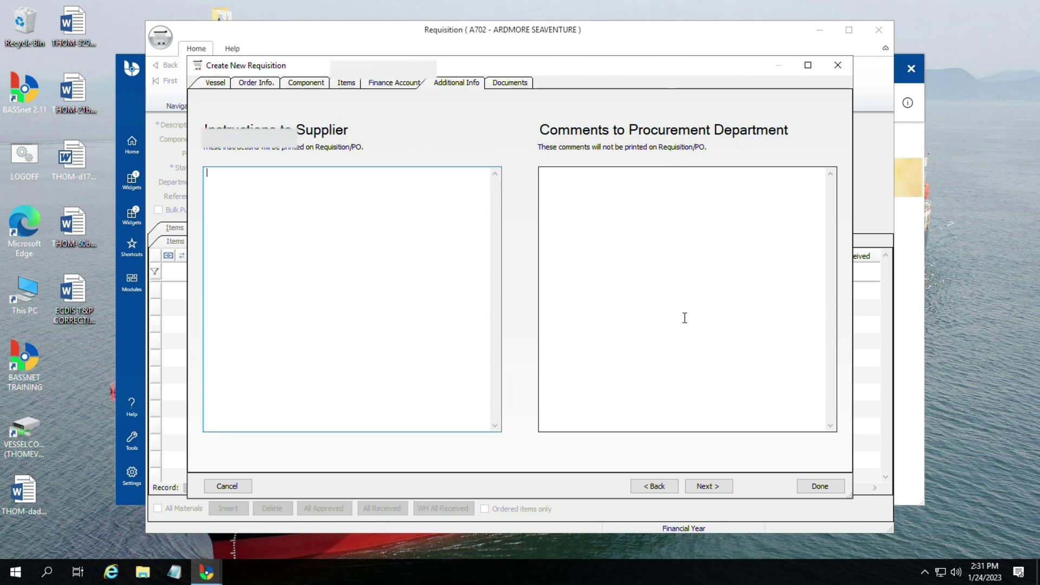
Step: Move to the new requisition's Documents page, which shows 0 attached documents
left_click(505, 86)
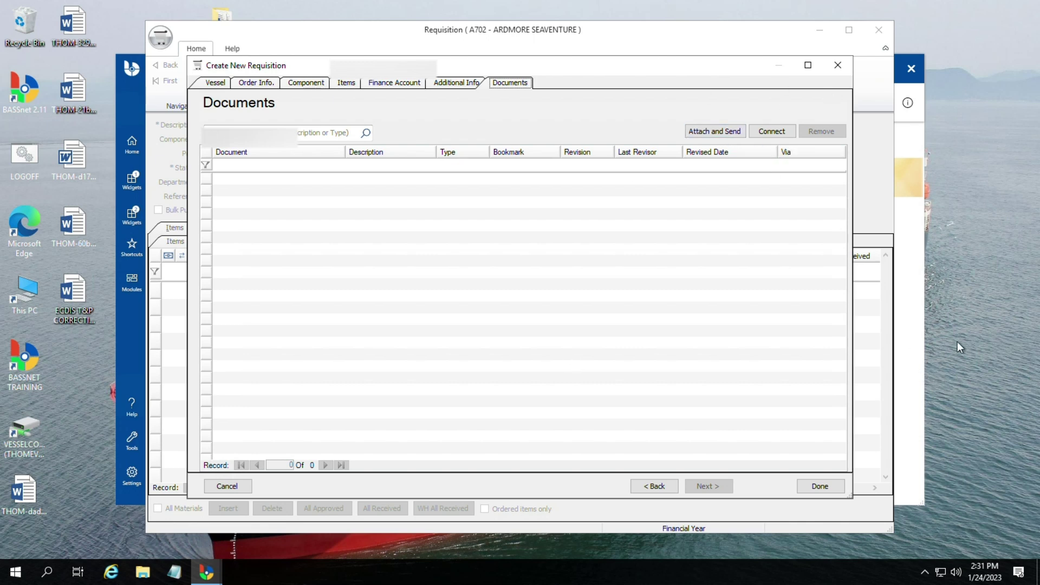
left_click(820, 486)
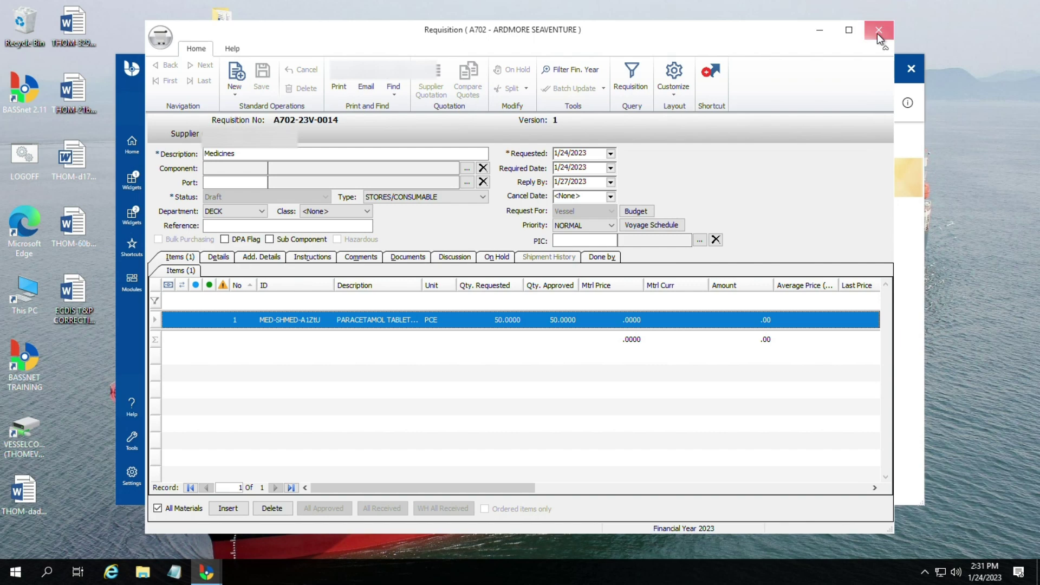
left_click(878, 31)
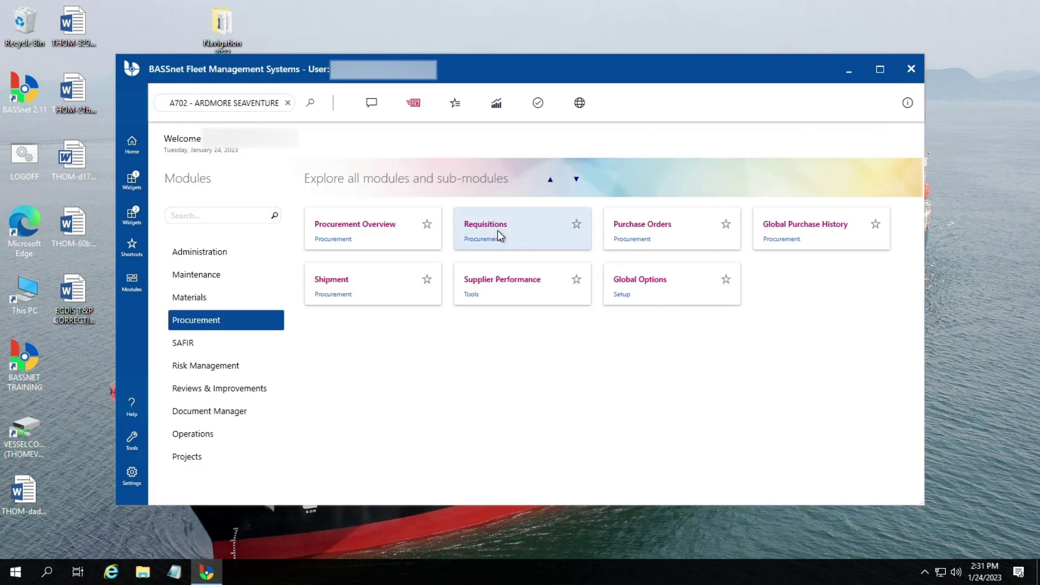
left_click(497, 231)
left_click(399, 93)
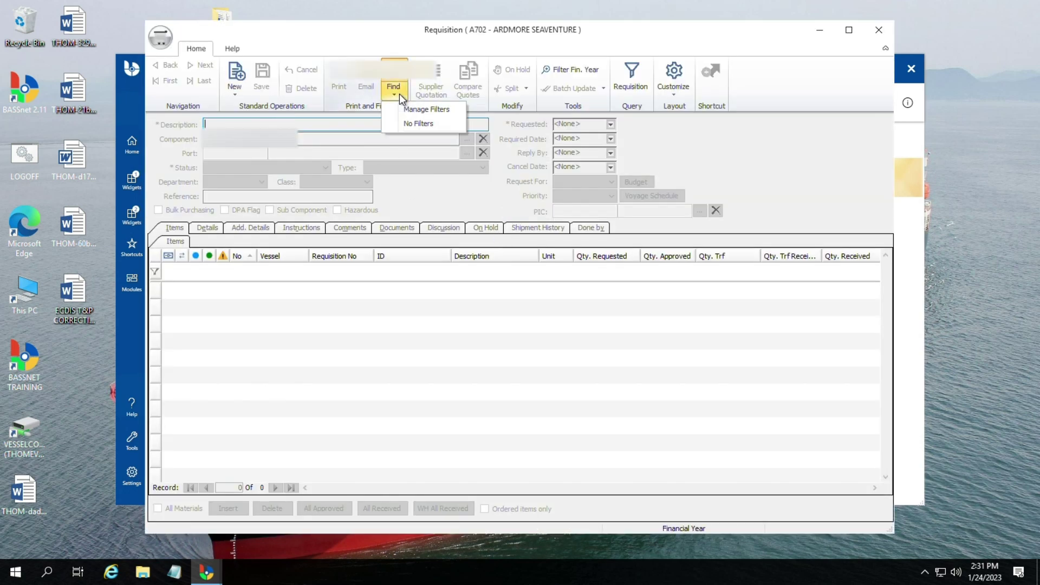
left_click(420, 121)
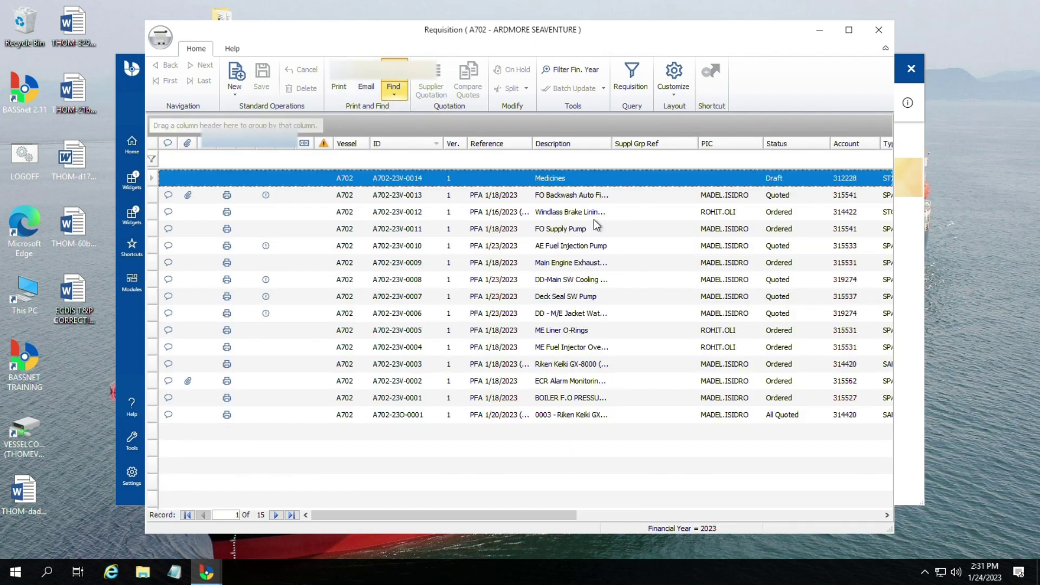
left_click(576, 189)
left_click(581, 185)
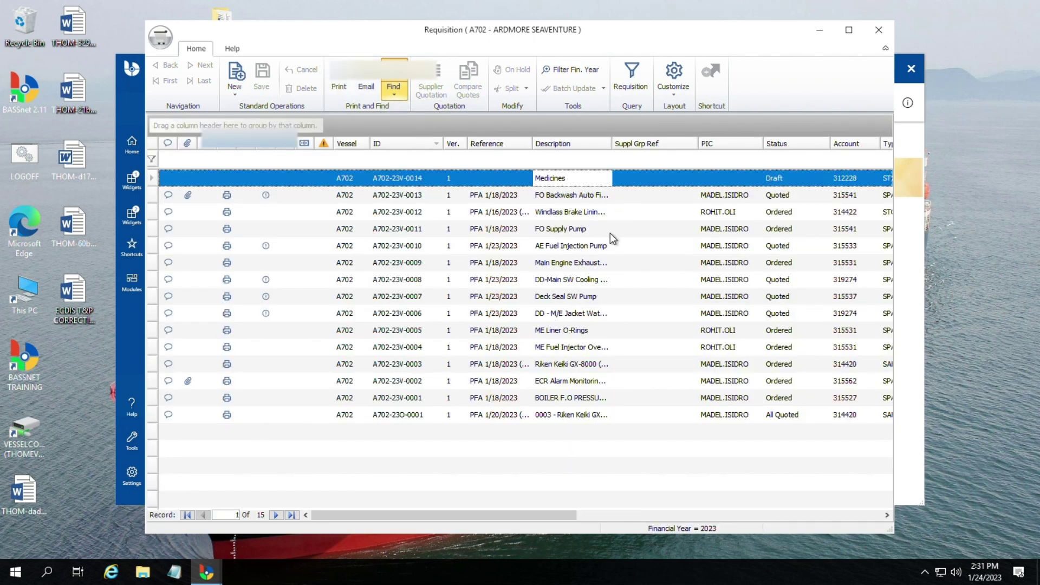
double_click(402, 179)
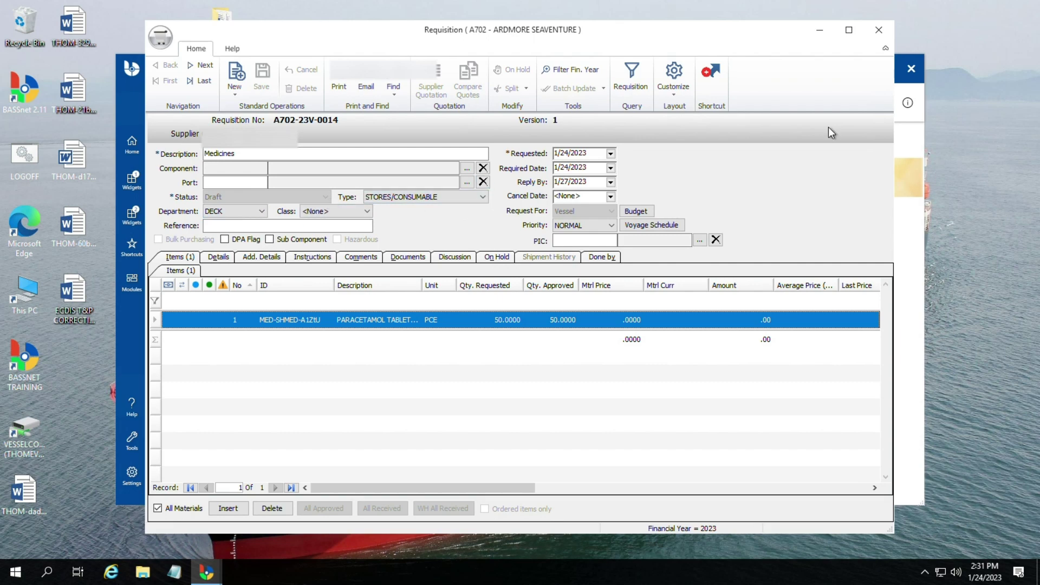
left_click(879, 28)
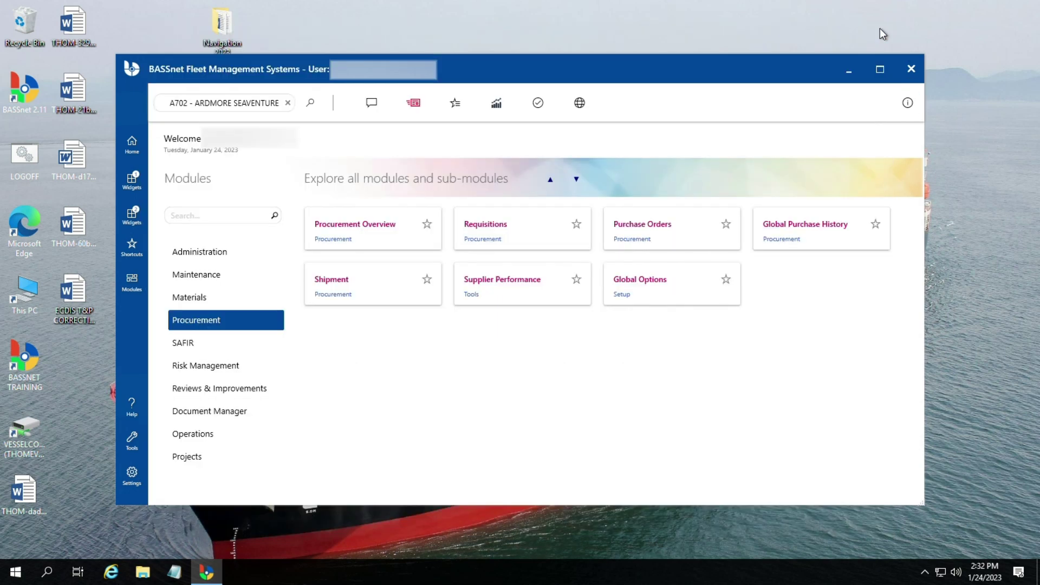
left_click(495, 239)
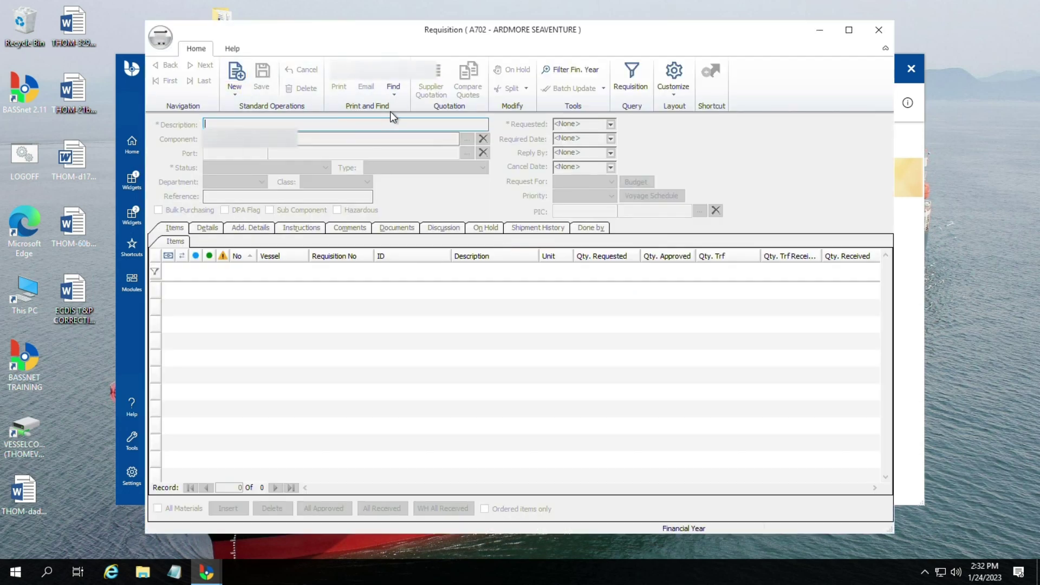
left_click(397, 91)
left_click(411, 126)
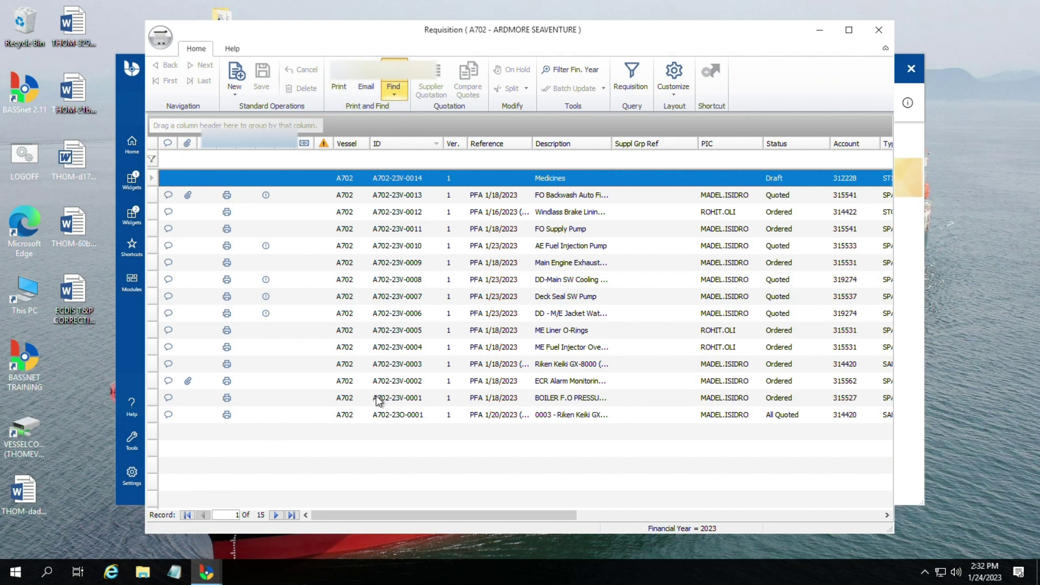
left_click(418, 196)
double_click(412, 178)
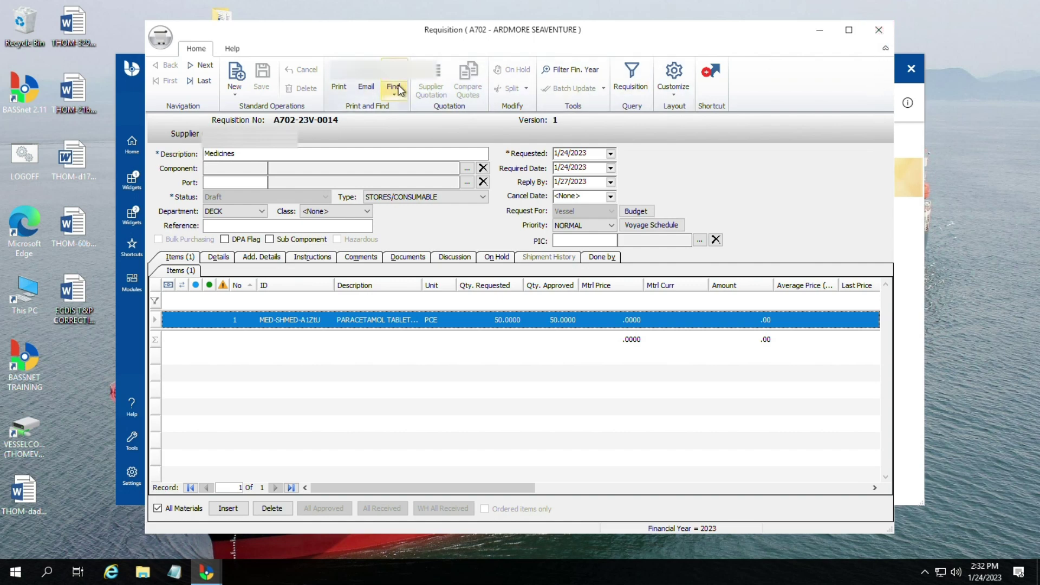
left_click(878, 30)
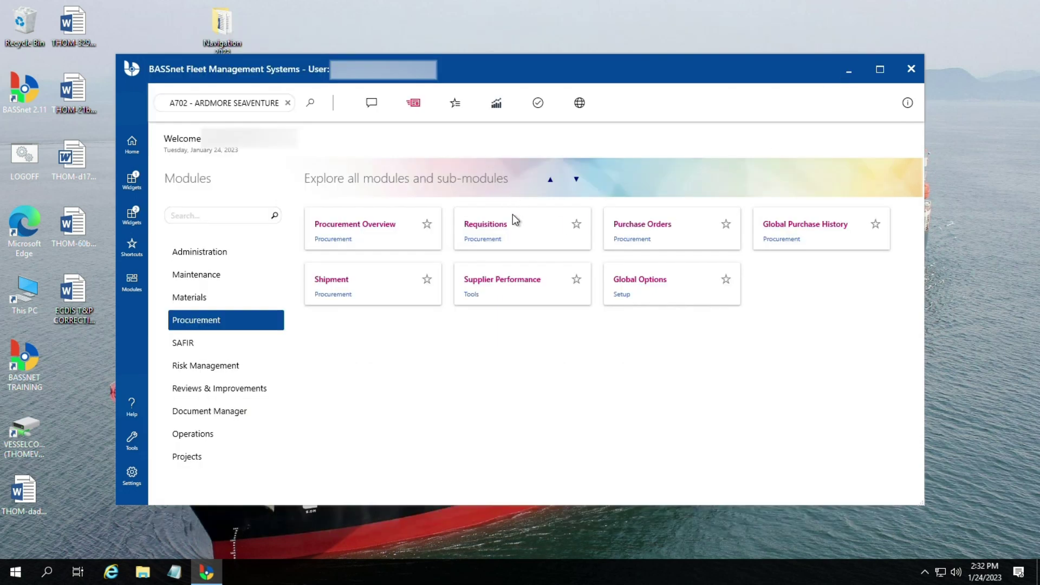
left_click(479, 233)
left_click(392, 91)
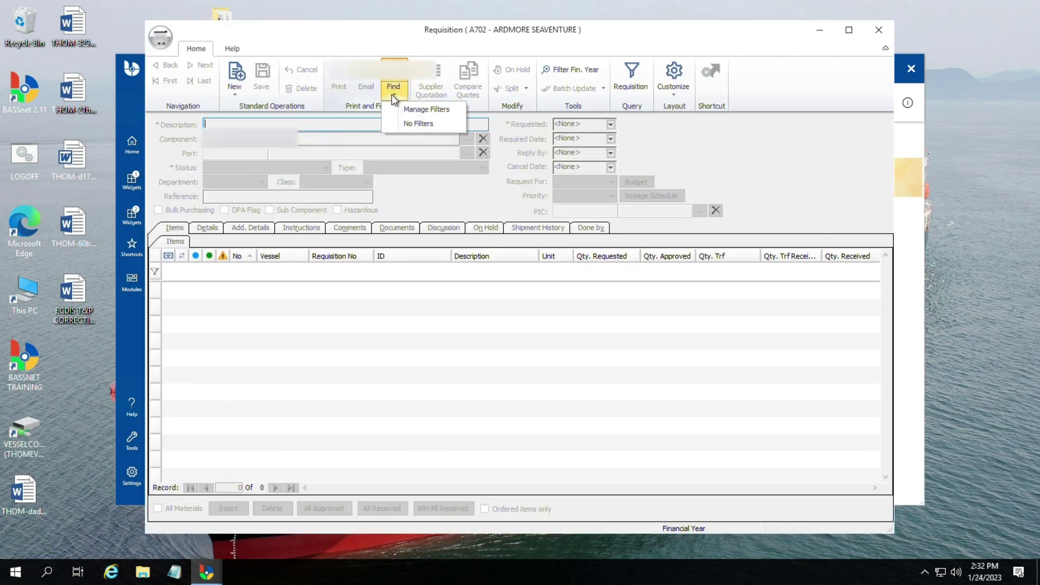
left_click(415, 123)
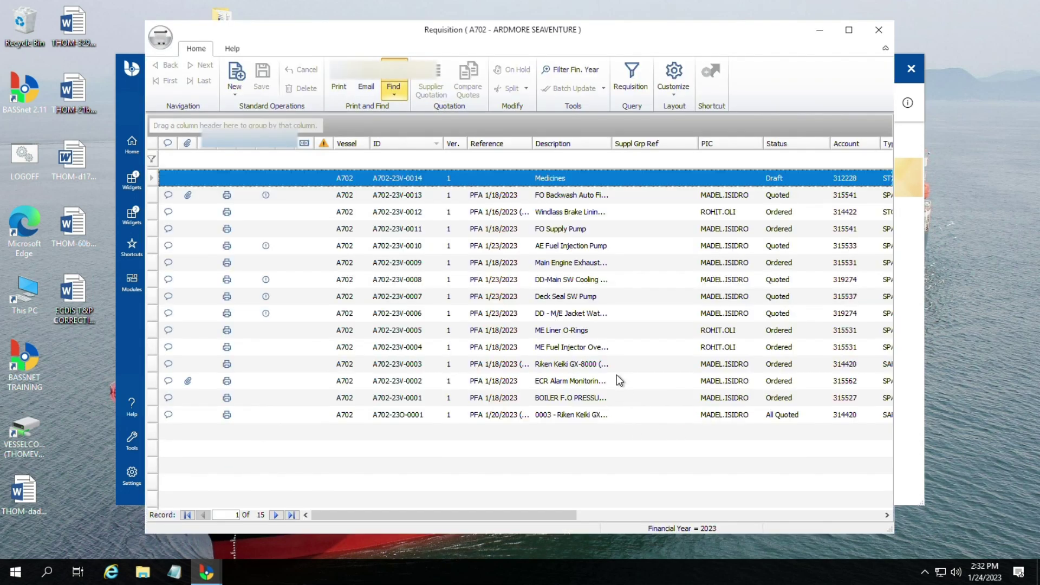
left_click(589, 314)
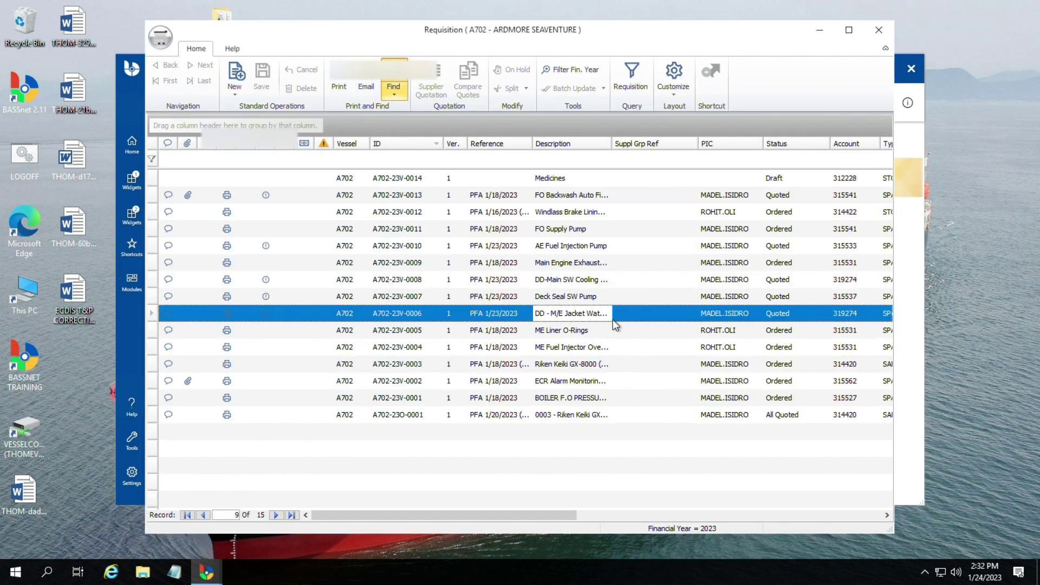
left_click(779, 279)
left_click(787, 319)
left_click(786, 398)
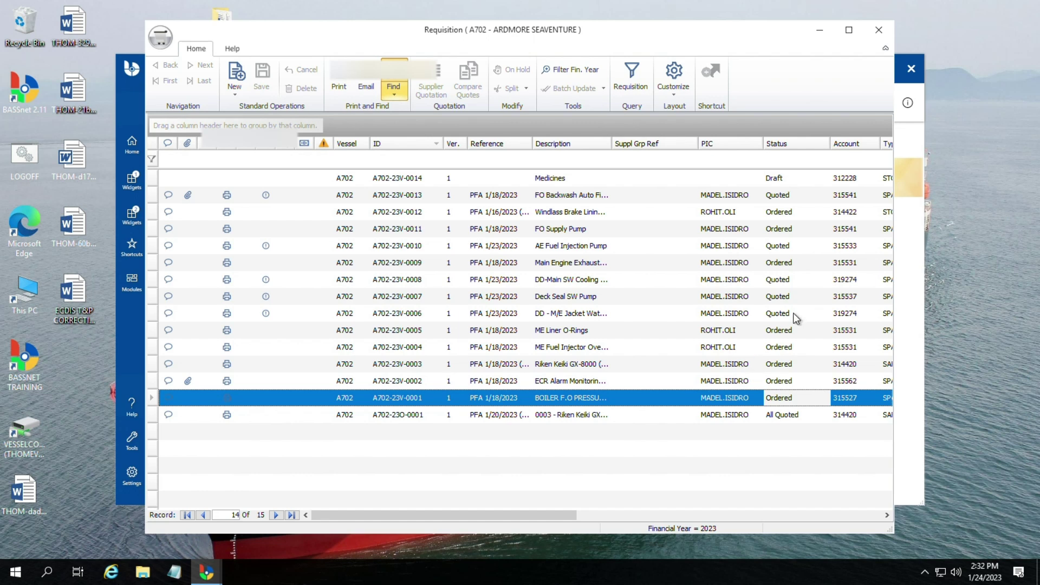
left_click(787, 282)
left_click(778, 231)
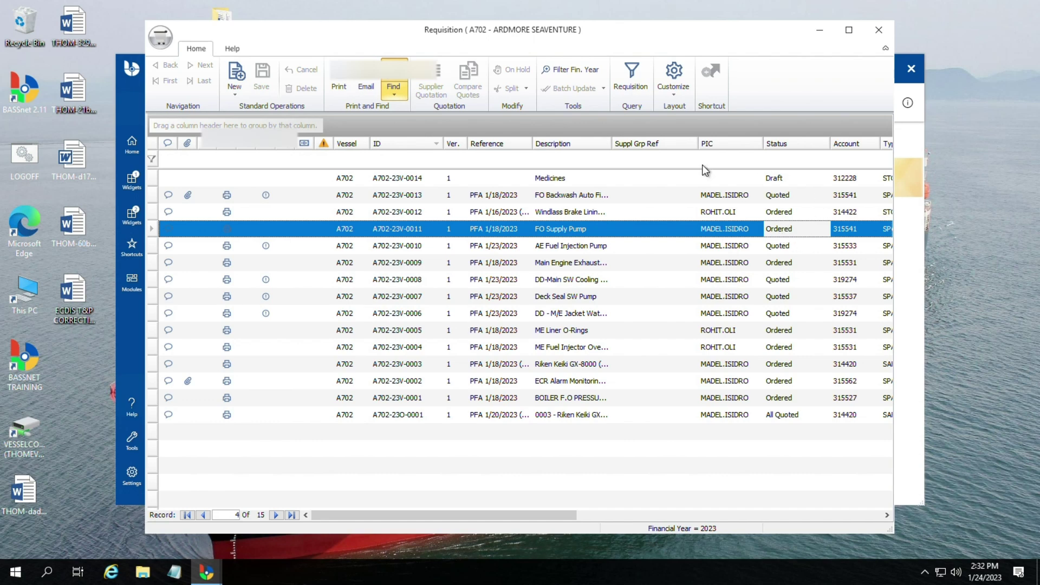
left_click(879, 30)
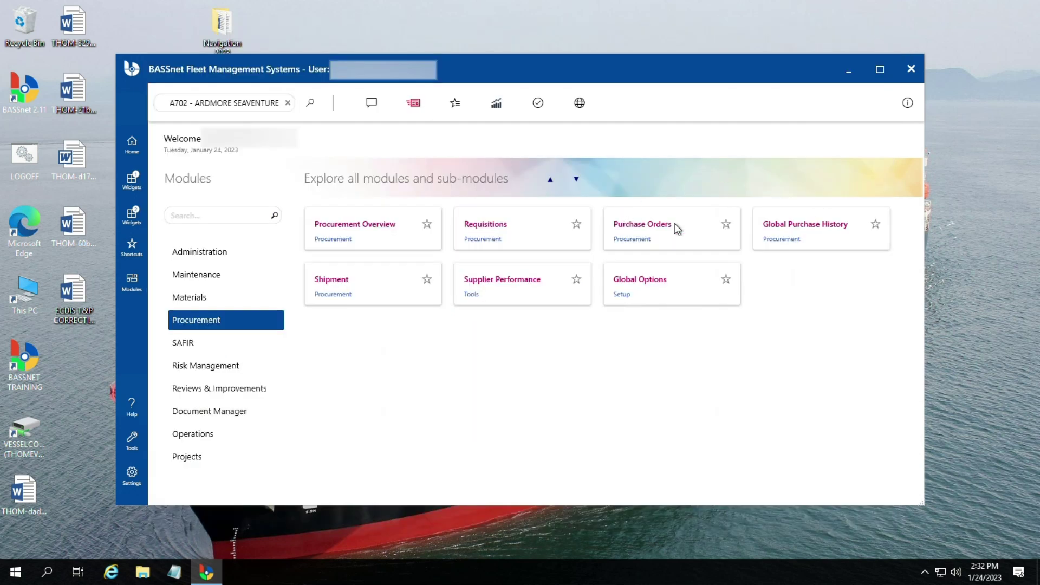
left_click(661, 242)
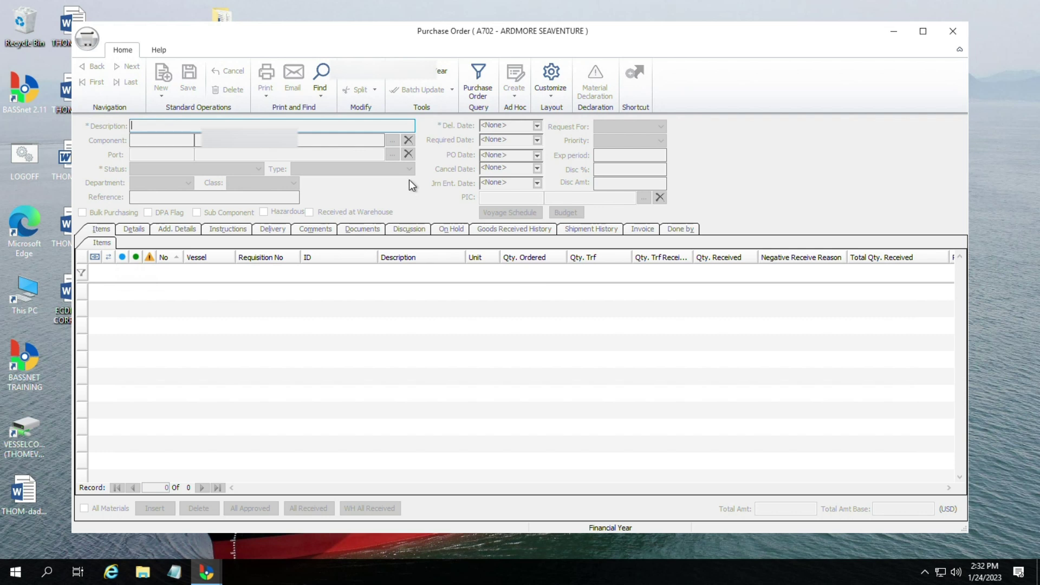
left_click(953, 31)
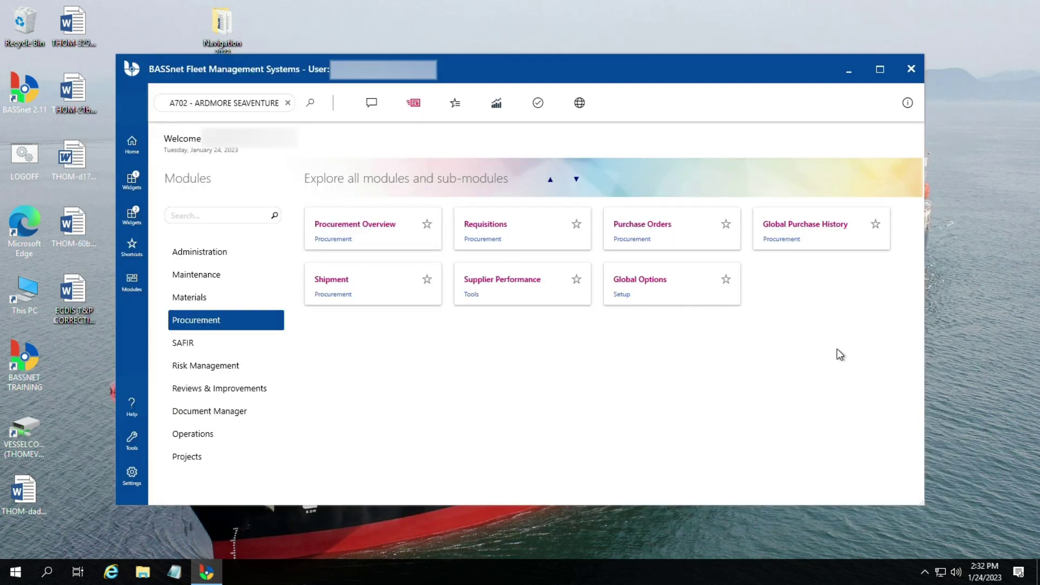
left_click(658, 229)
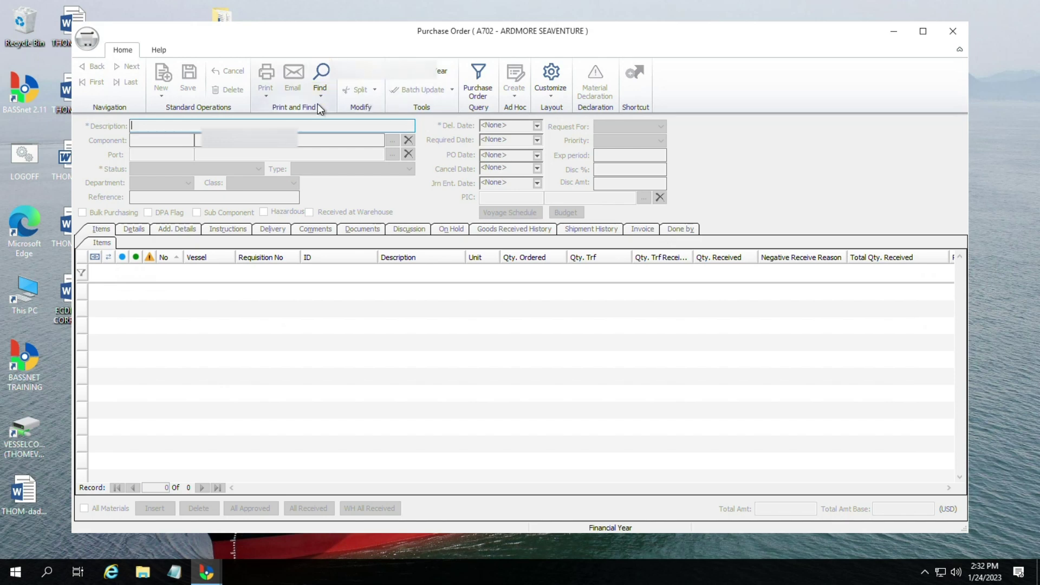
left_click(319, 97)
left_click(344, 128)
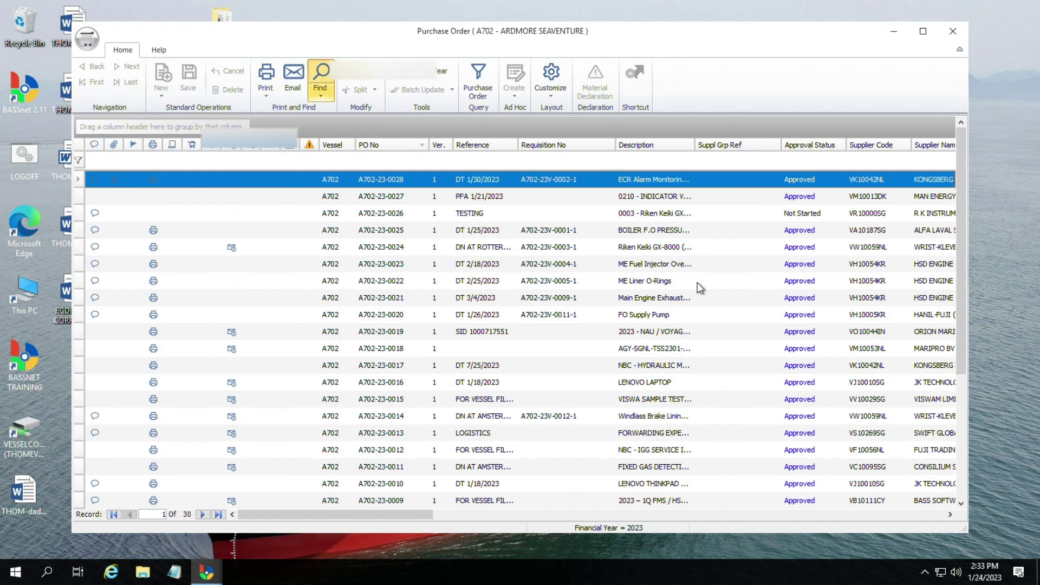
left_click(659, 196)
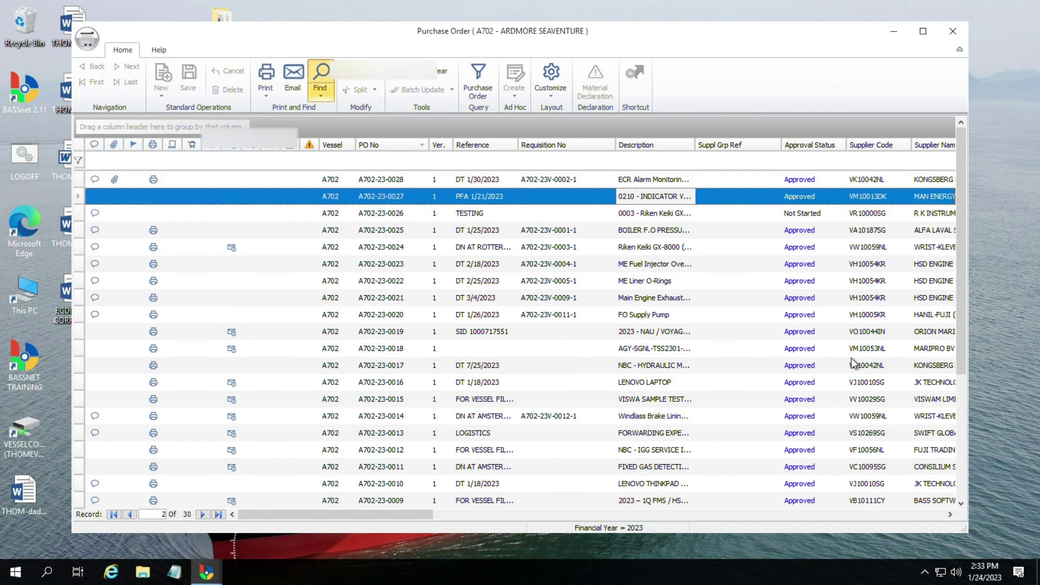
scroll(837, 359, "down", 5)
scroll(837, 358, "up", 5)
left_click(668, 287)
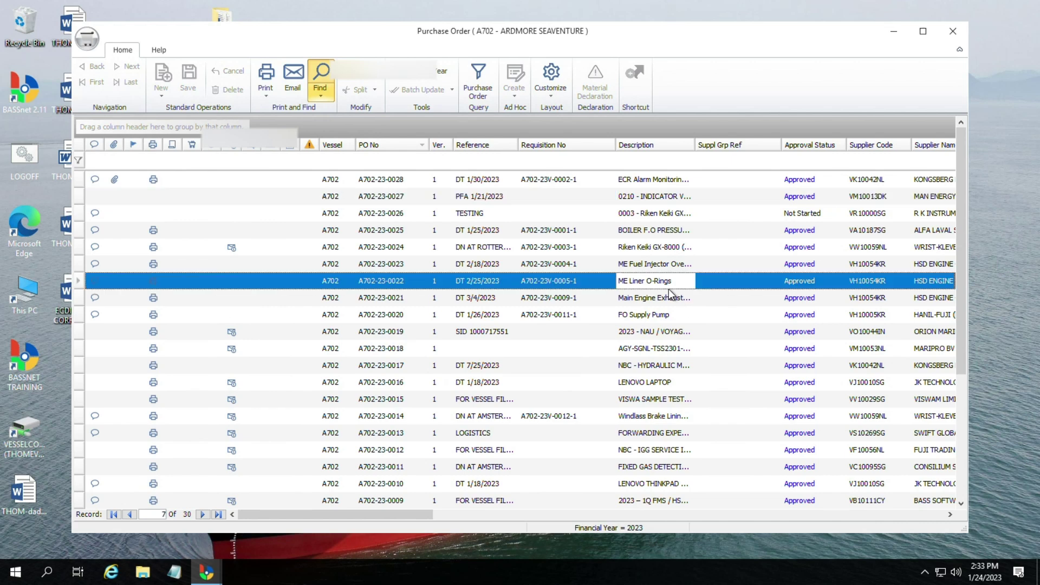
scroll(680, 303, "down", 3)
scroll(685, 303, "up", 3)
left_click_drag(411, 518, 795, 545)
left_click(953, 31)
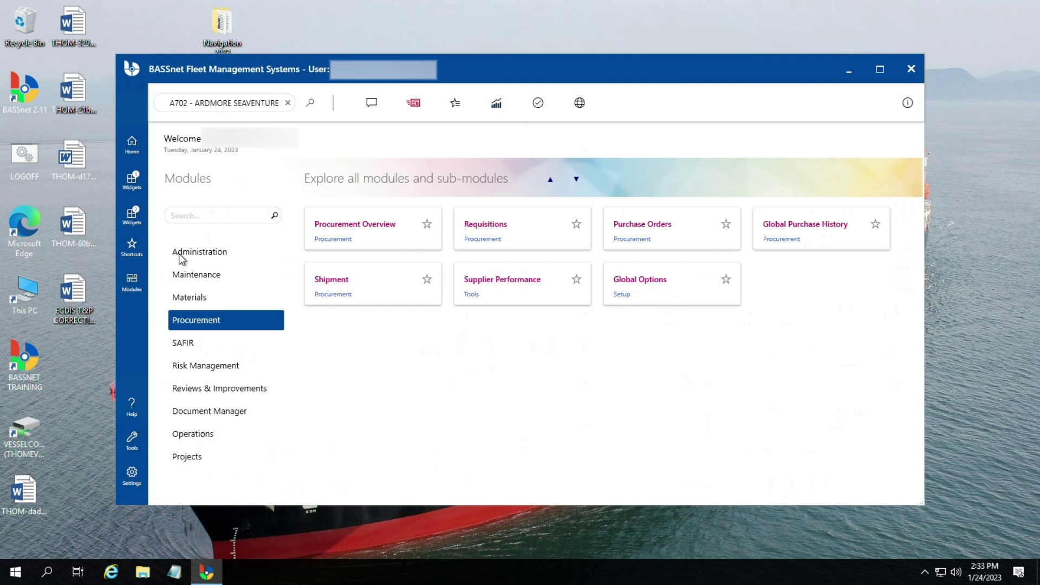
Step: Open the Medicines requisition from the unfiltered list of all 15 requisitions
left_click(506, 248)
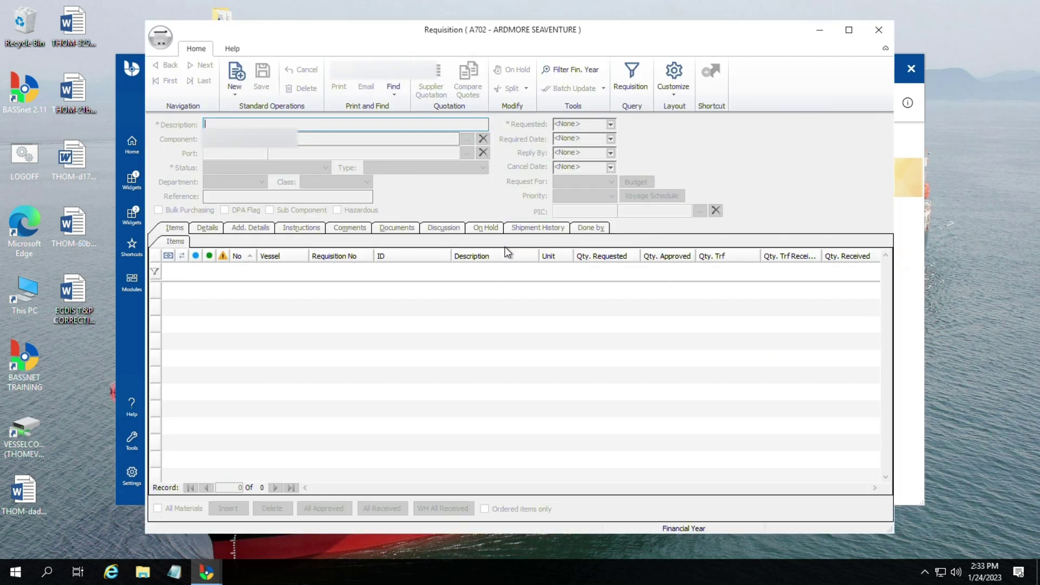
left_click(399, 94)
left_click(419, 125)
left_click(559, 193)
double_click(559, 181)
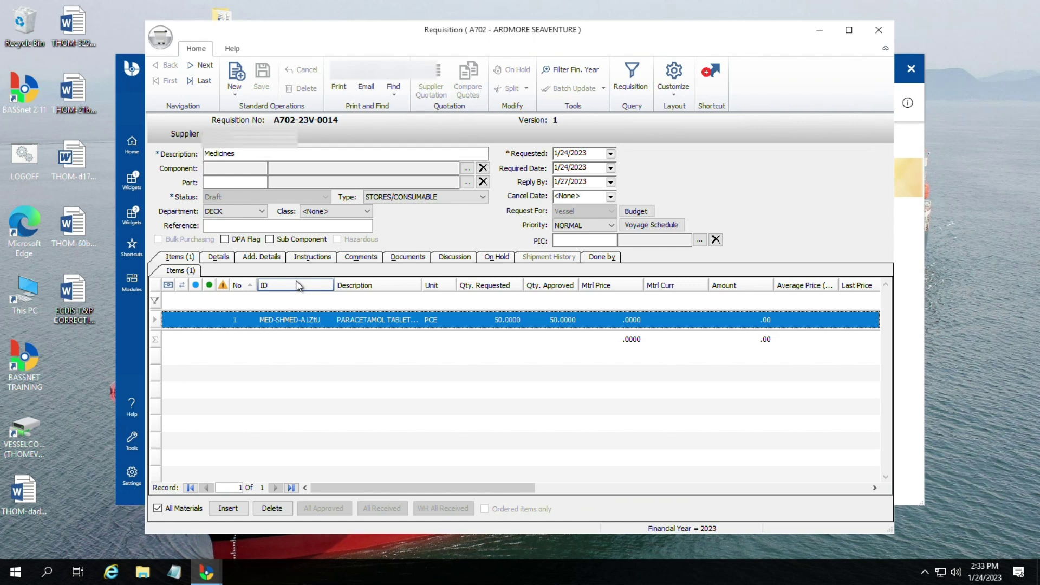
Step: Check the finance details and fill in the person in charge from the suggested name
left_click(219, 260)
left_click(257, 260)
left_click(219, 258)
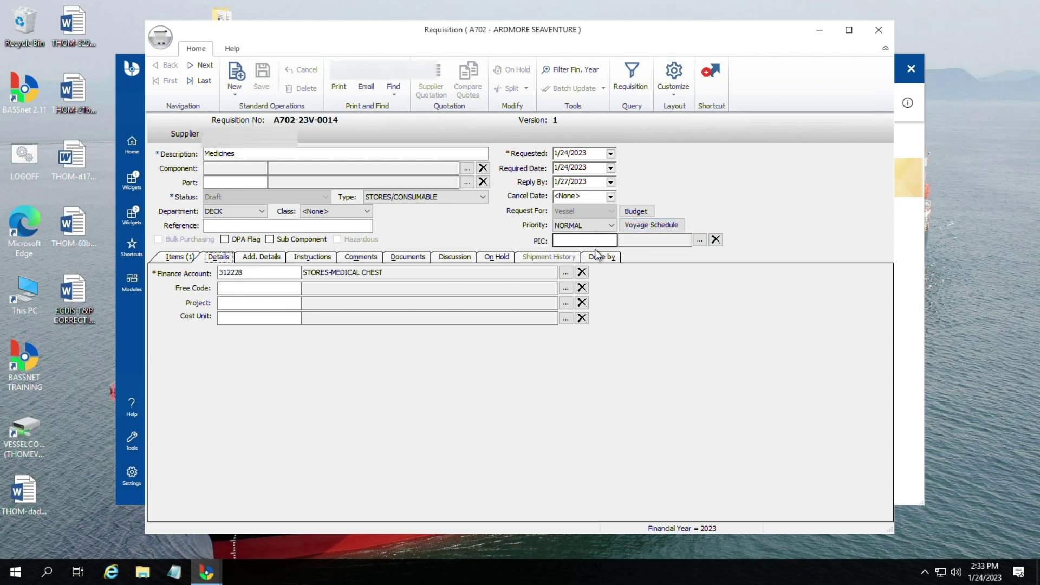
left_click(613, 242)
type("madel")
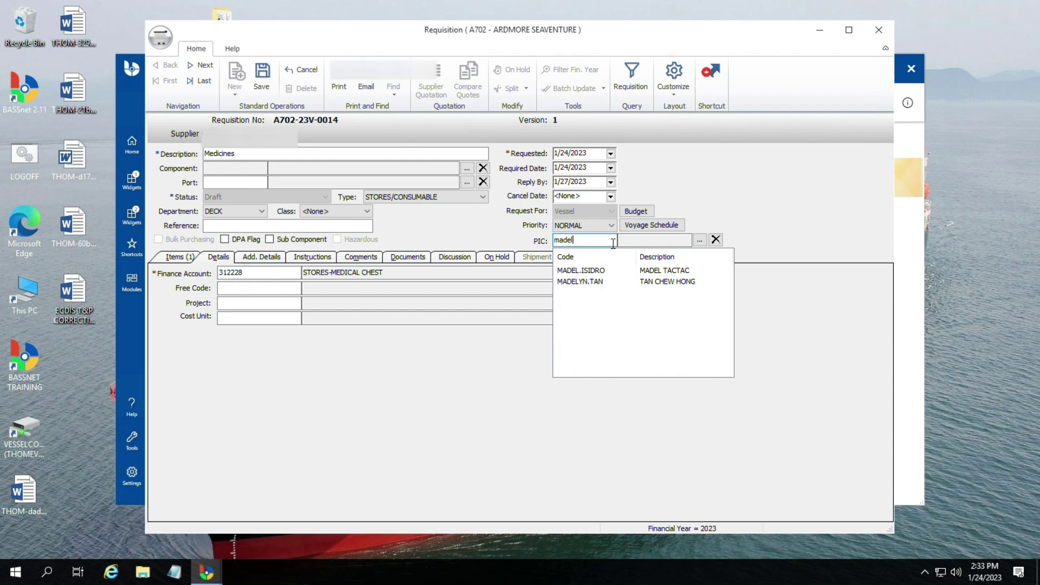
key("Return")
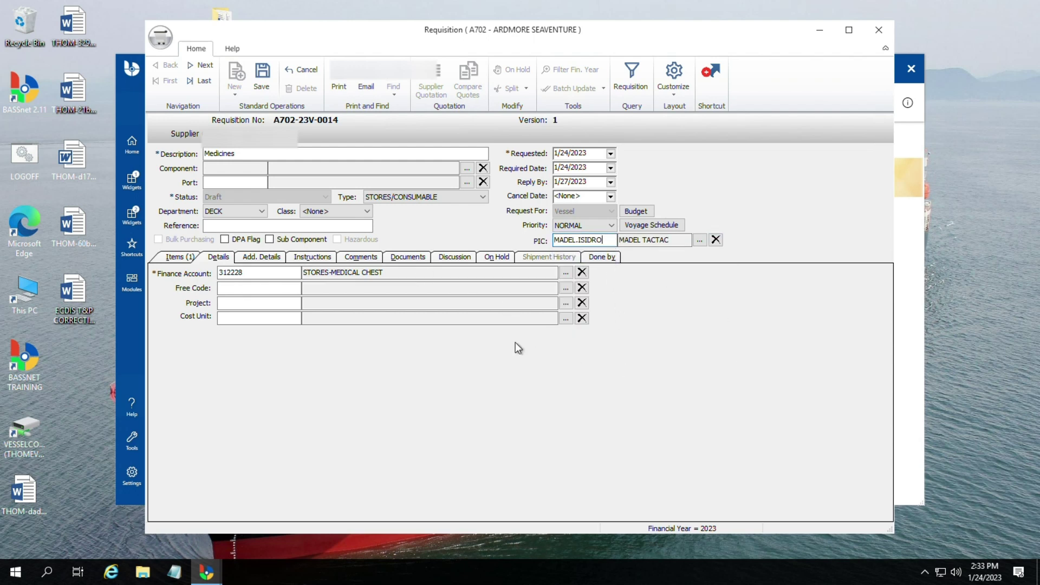
Step: Review the departure, instructions, comments, documents, discussion and on-hold pages, then return to the items
left_click(266, 258)
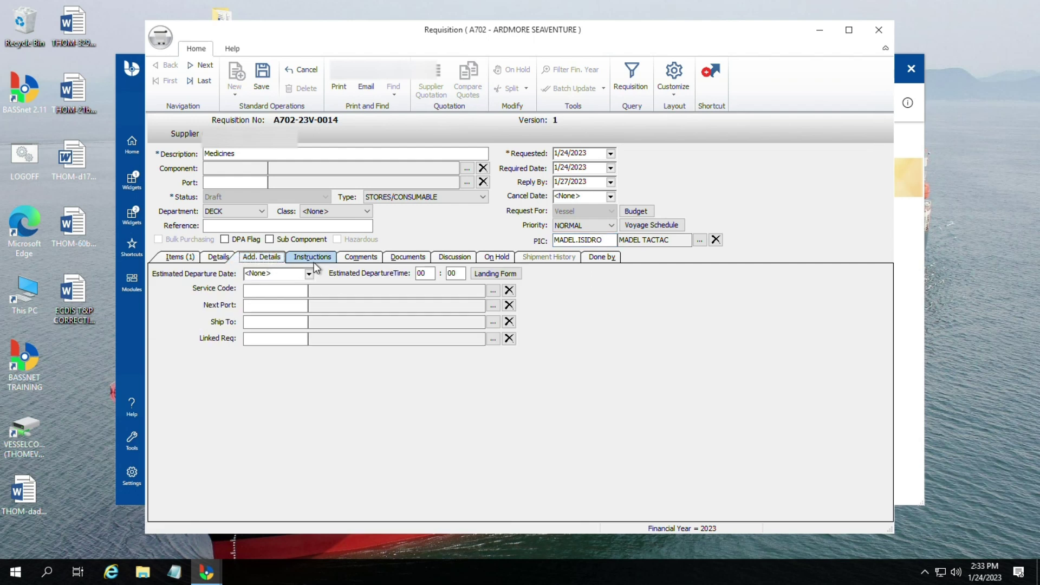
left_click(314, 259)
left_click(360, 258)
left_click(410, 259)
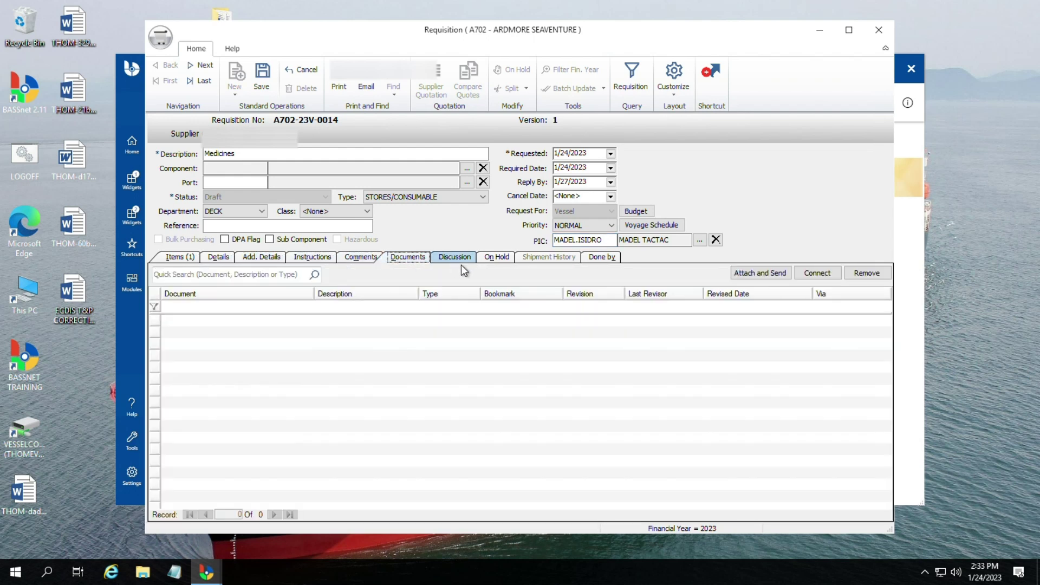
left_click(460, 260)
left_click(499, 260)
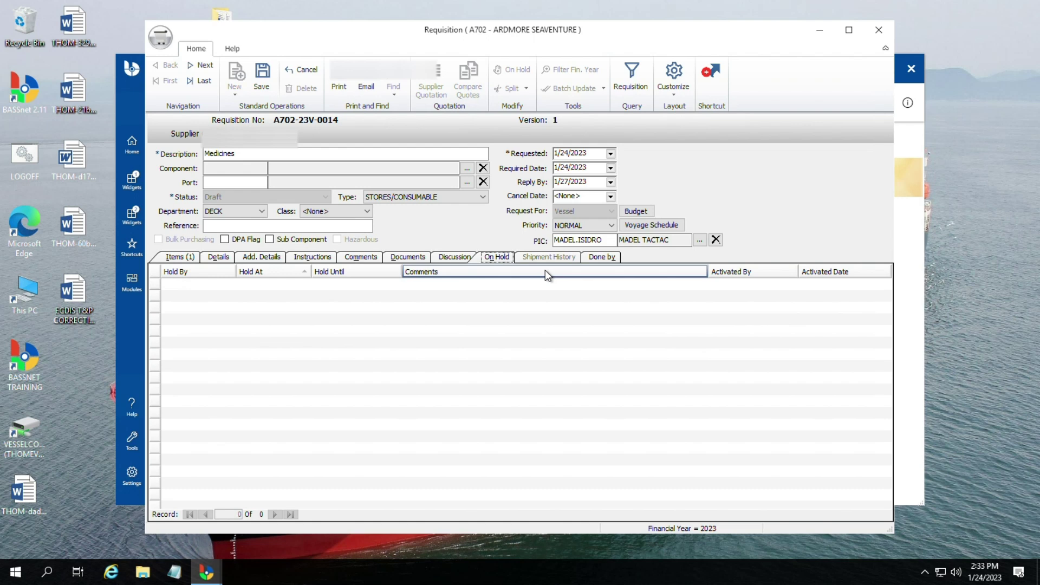
left_click(312, 258)
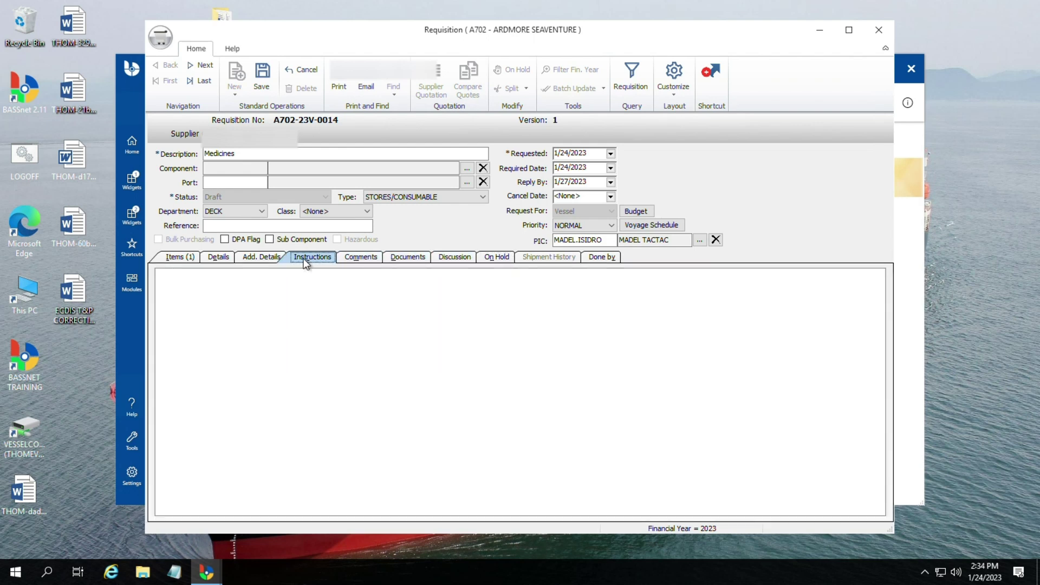
left_click(263, 261)
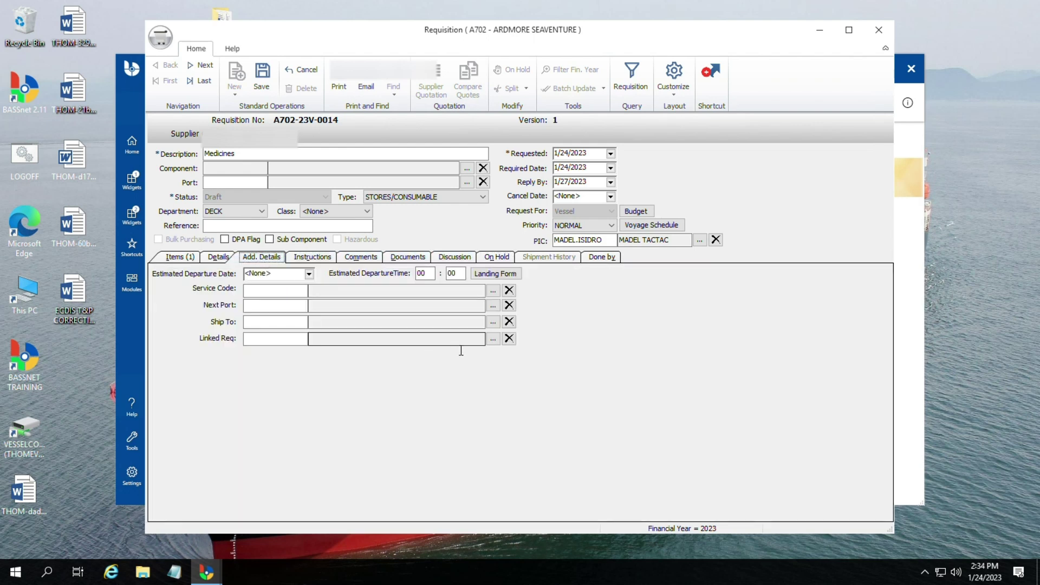
left_click(219, 258)
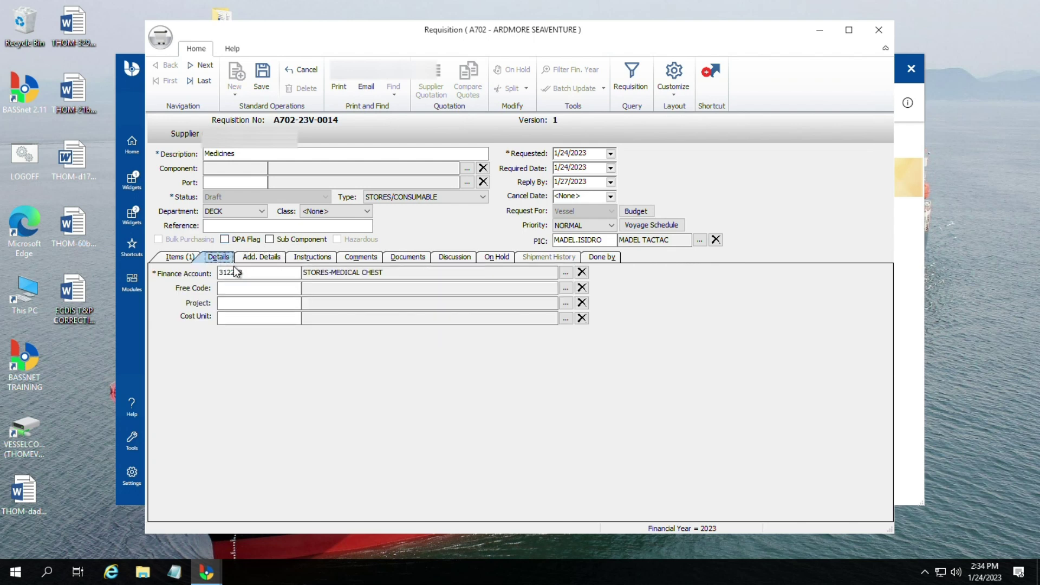
left_click(196, 262)
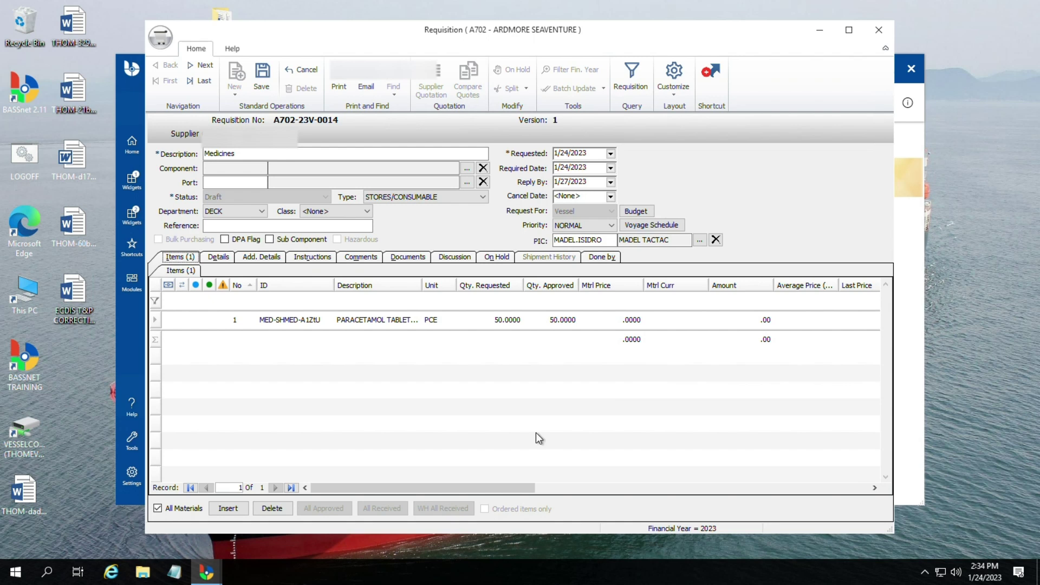
left_click(228, 508)
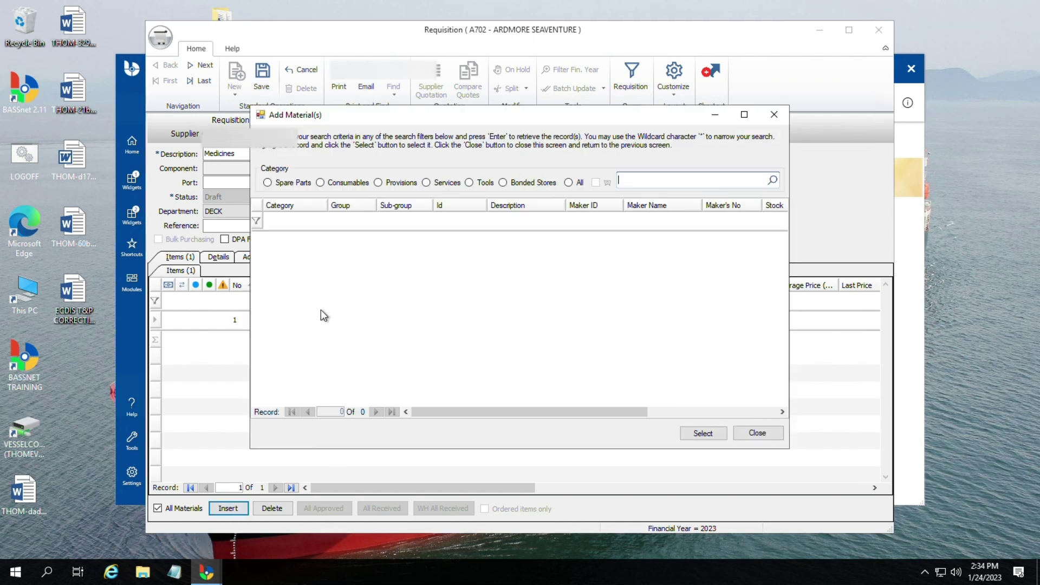
left_click(321, 183)
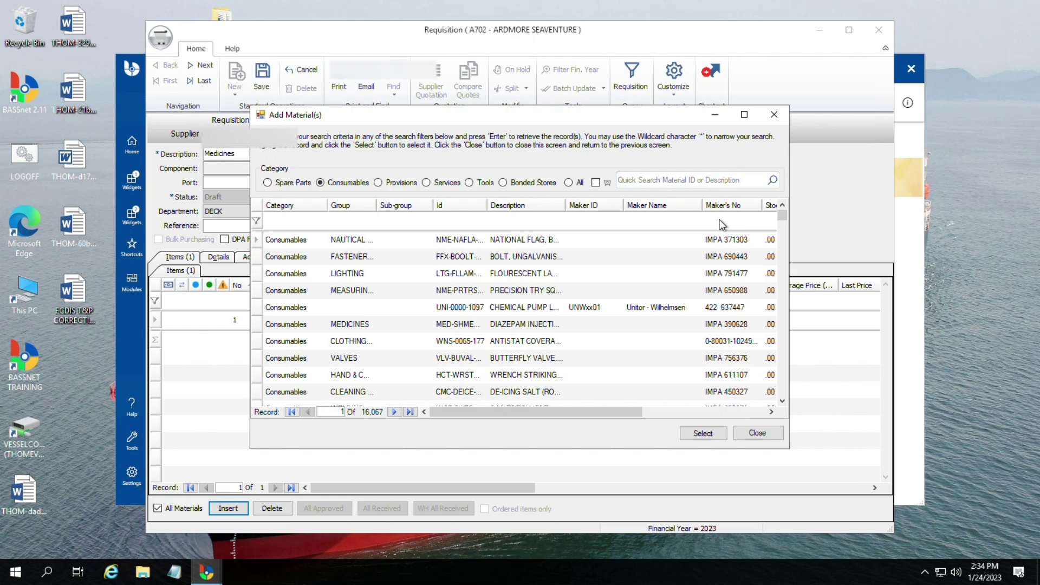
left_click(528, 293)
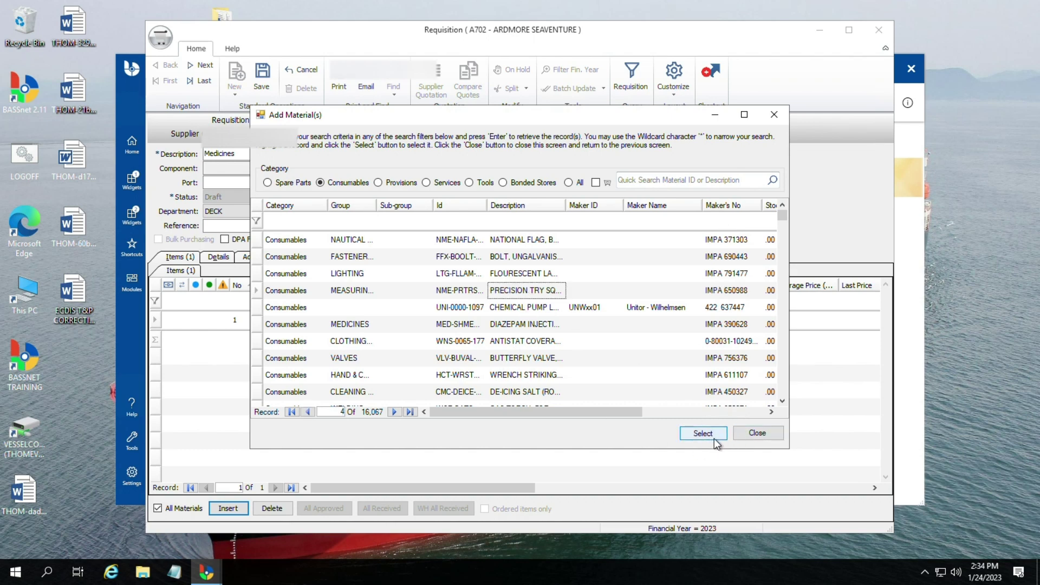
left_click(757, 437)
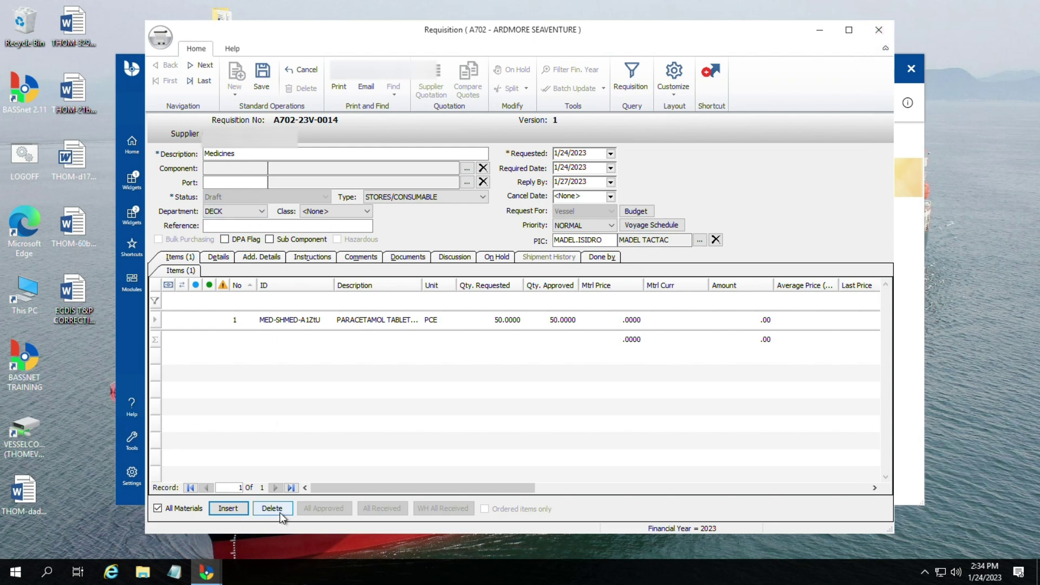
left_click(376, 321)
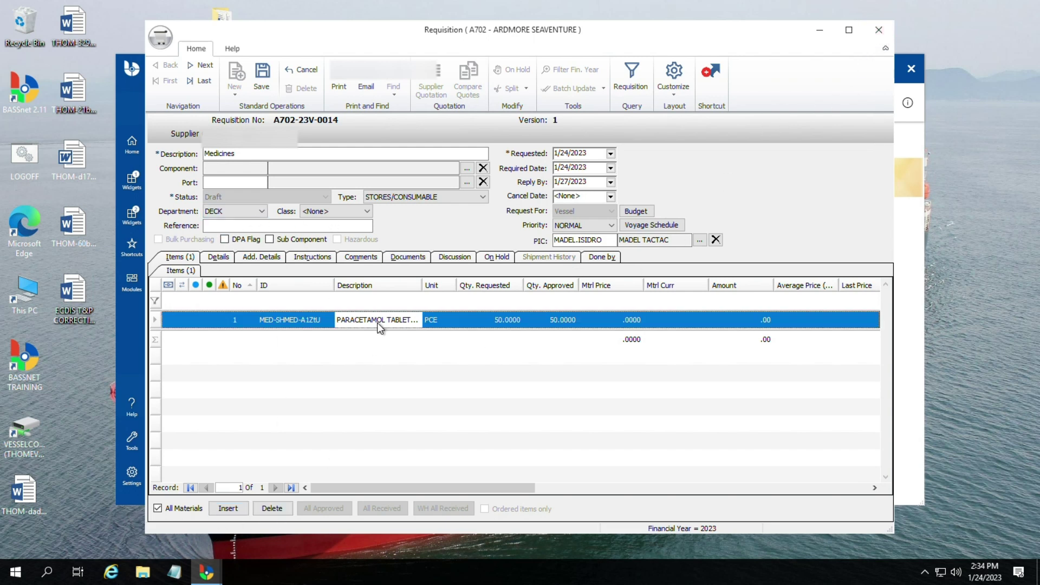
Step: Search consumables for 'aspirin' and add the first ASPIRIN TABLET result as a new line
left_click(228, 509)
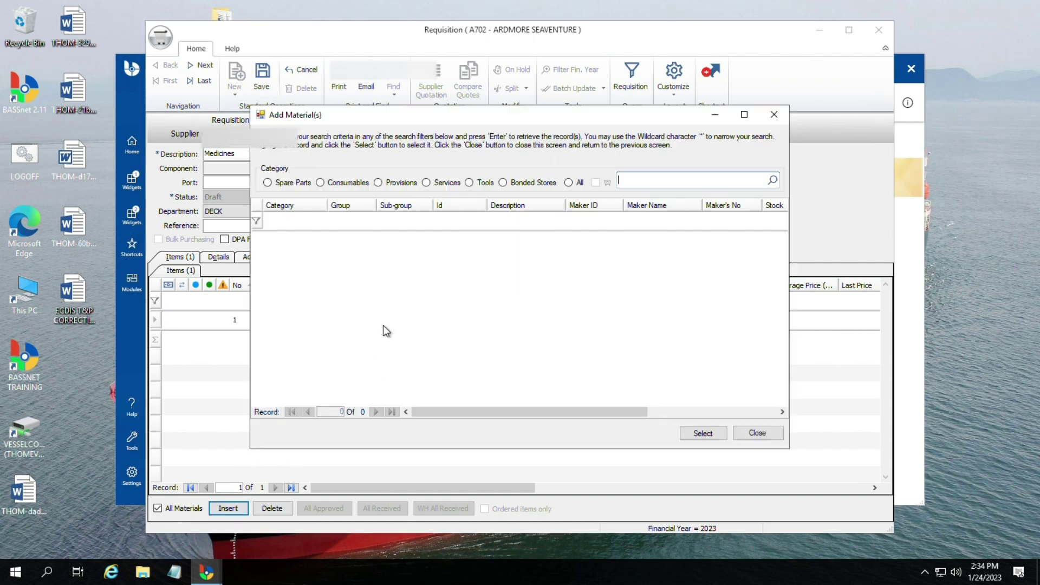
left_click(320, 182)
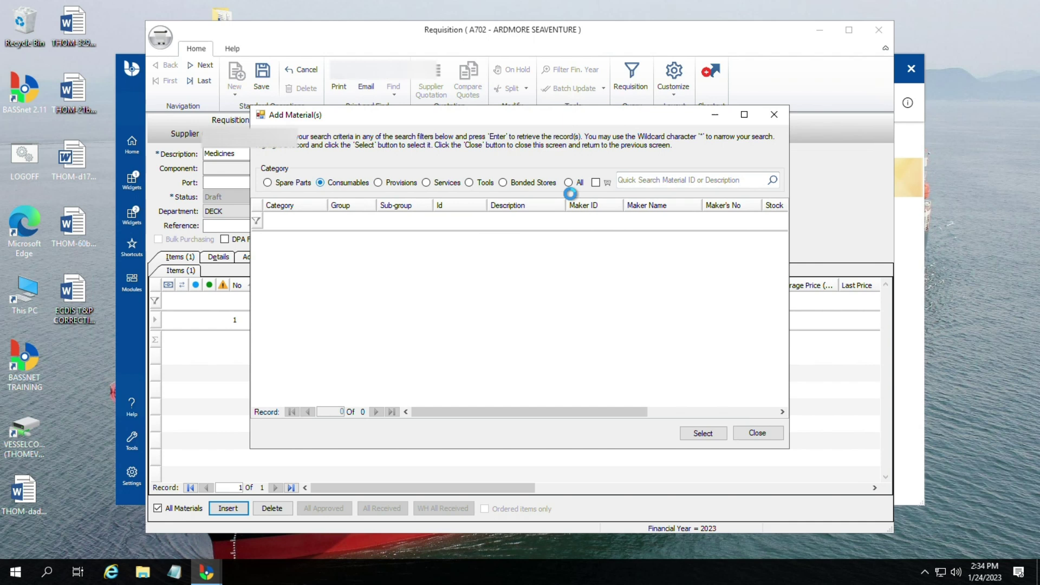
type("brufin")
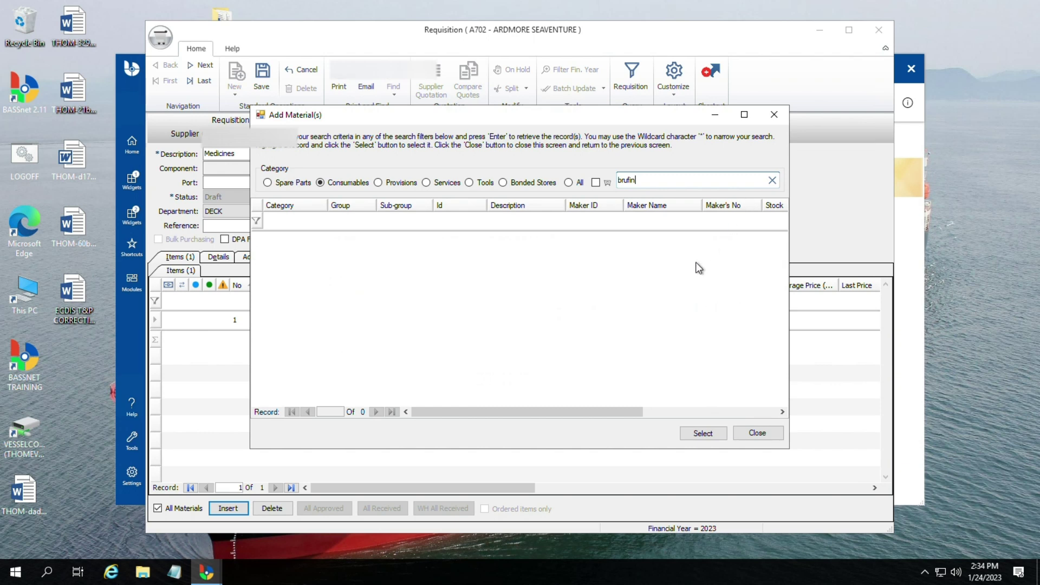
key("BackSpace")
key("BackSpace")
key("BackSpace")
key("BackSpace")
key("BackSpace")
type("aspirin")
key("Return")
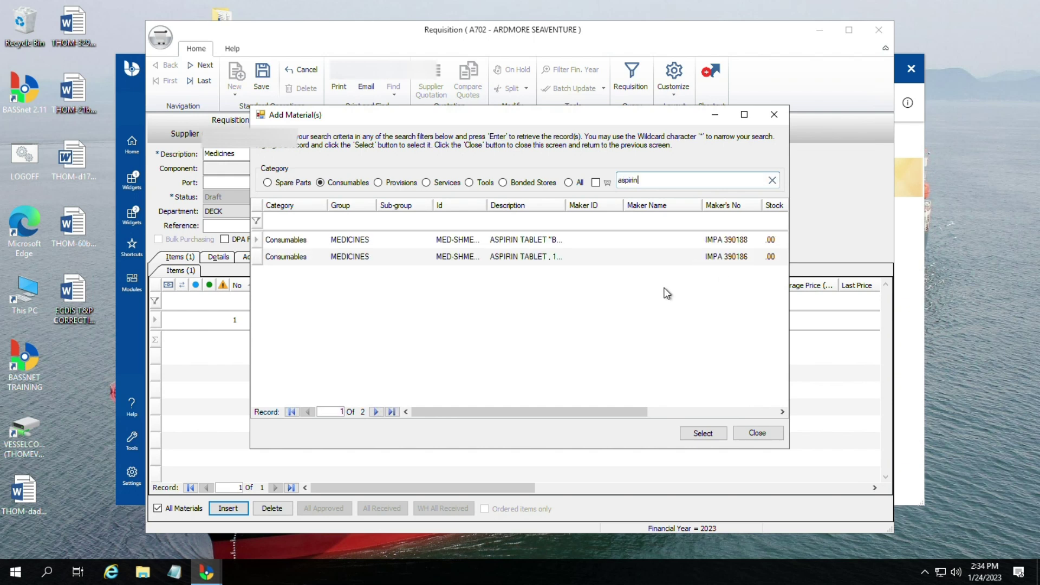
left_click(525, 243)
left_click(525, 243)
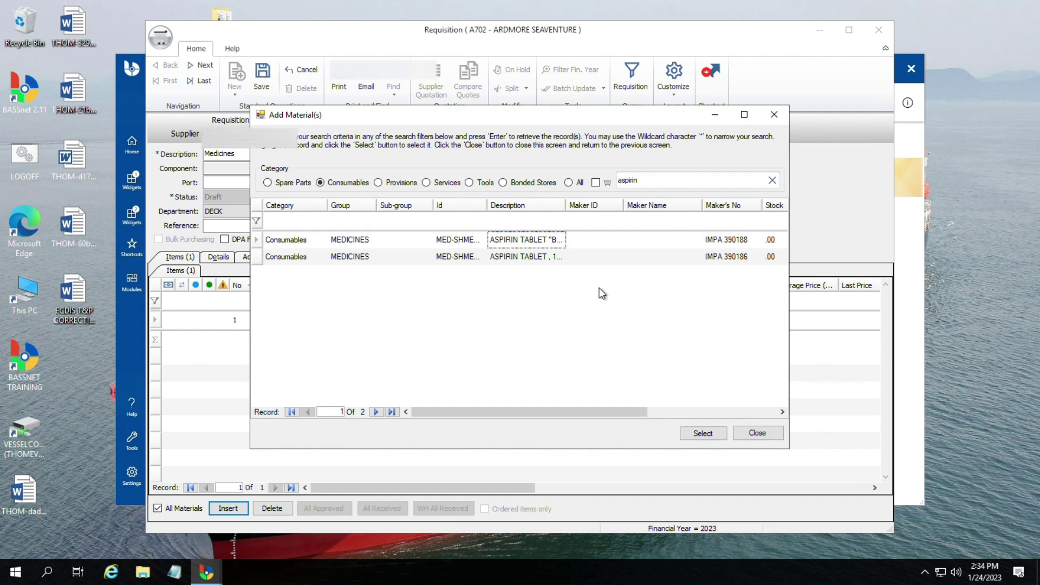
left_click(709, 432)
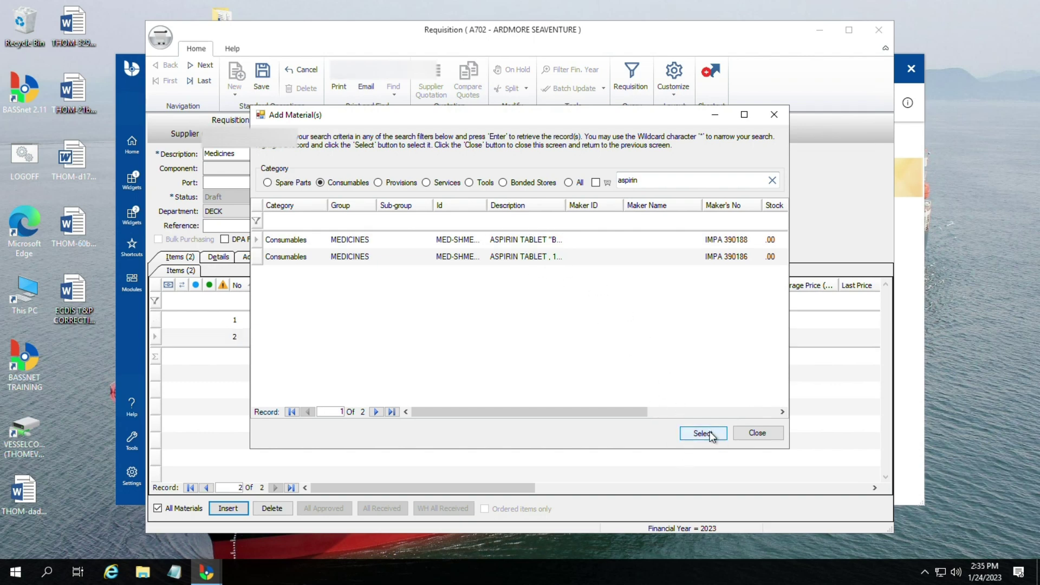
left_click(772, 436)
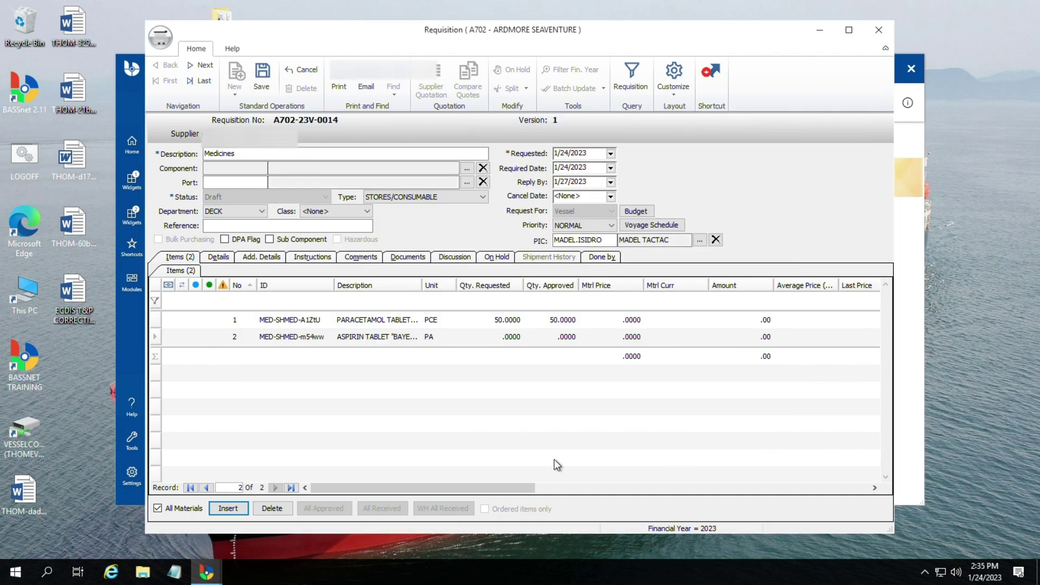
Step: Set the aspirin line's requested quantity to 100
left_click(405, 338)
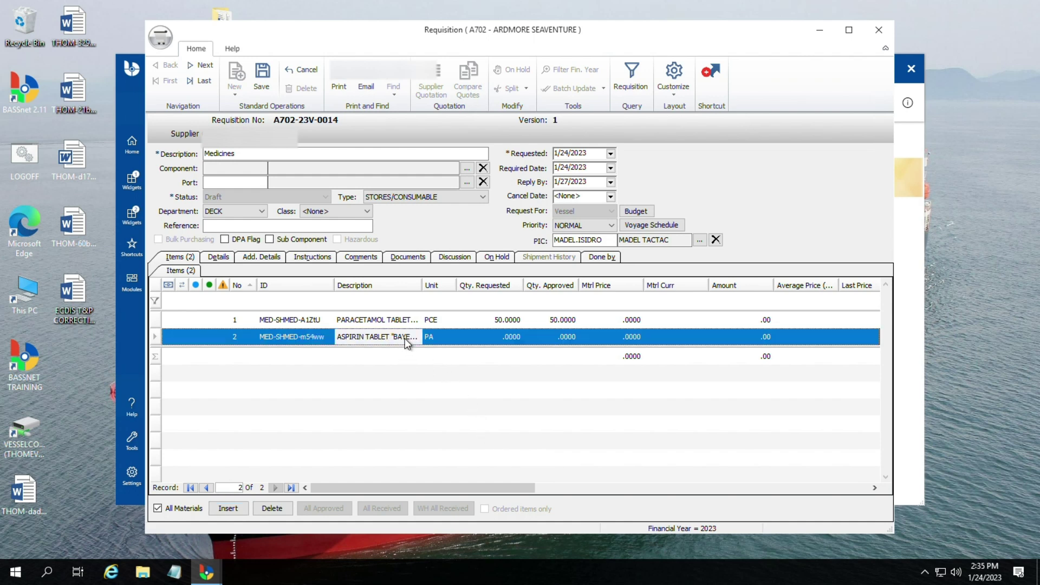
left_click(496, 341)
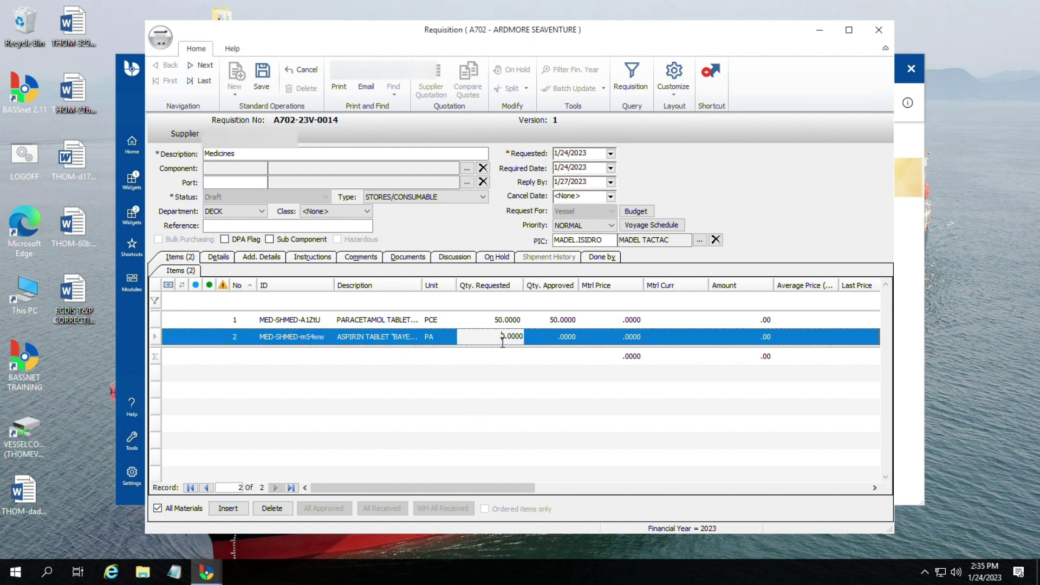
type("0")
key("Return")
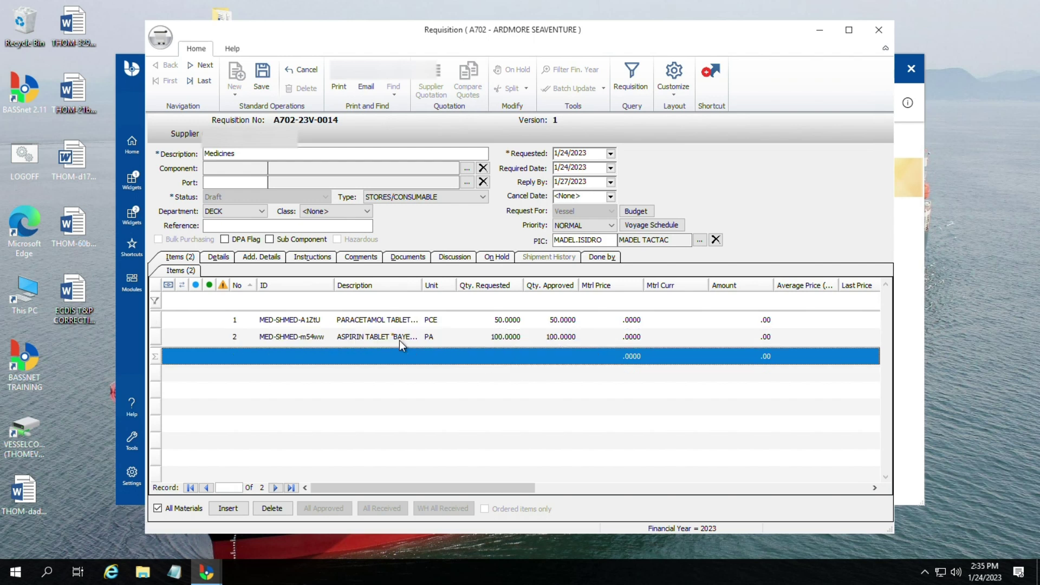
Step: Delete the aspirin line, save requisition A702-23V-0014 and close its window
left_click(378, 341)
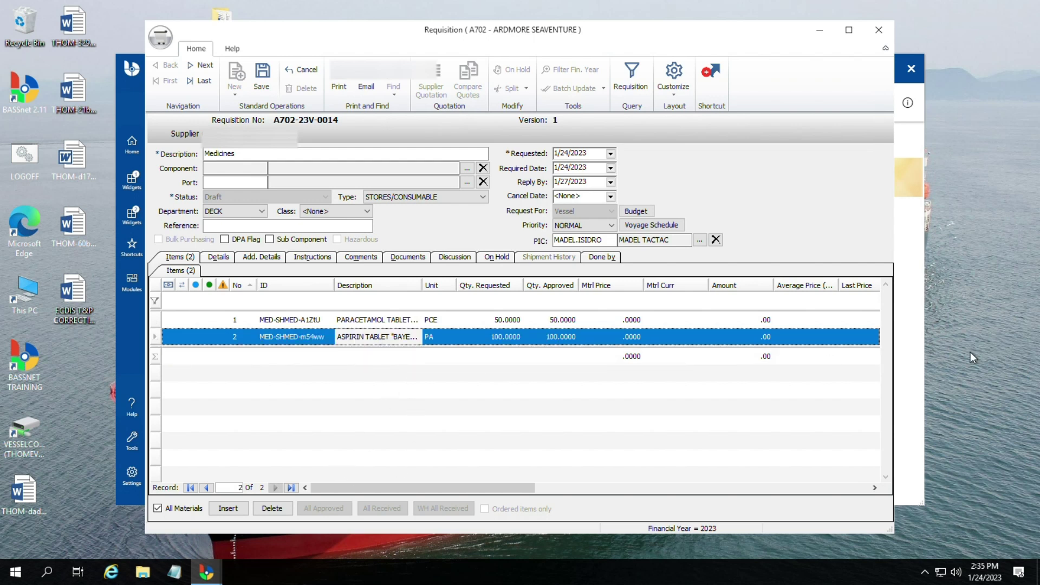
left_click(283, 512)
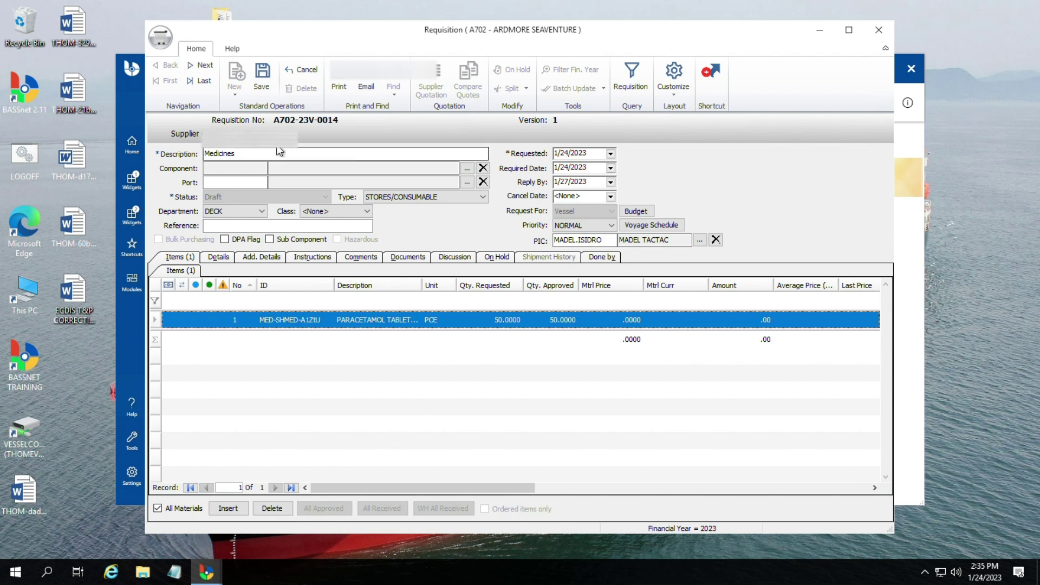
left_click(262, 81)
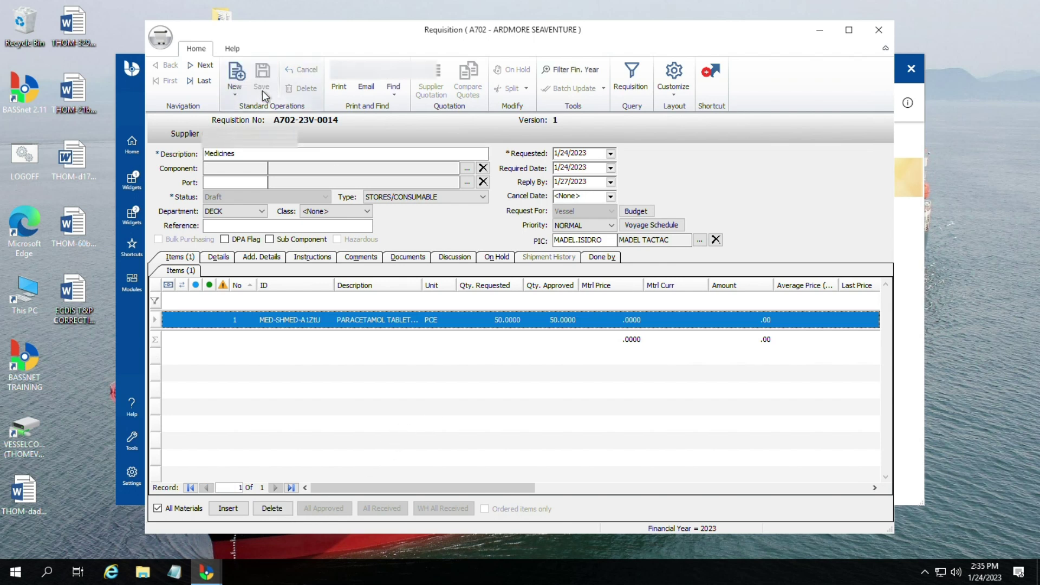
left_click(881, 32)
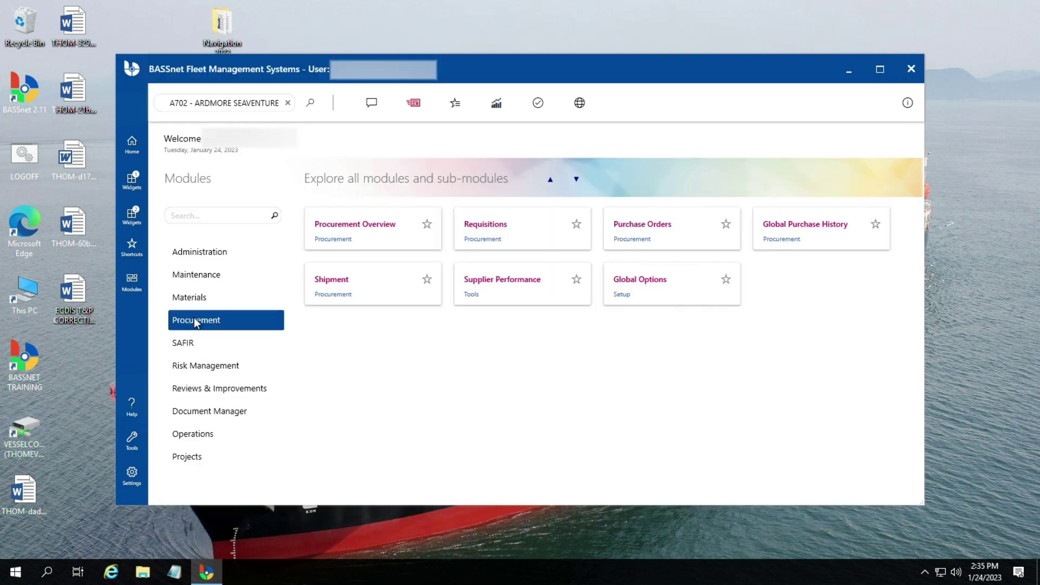
Step: Open the Maintenance Overview and list the 218 overdue jobs, comparing with the 31 due this week
left_click(210, 274)
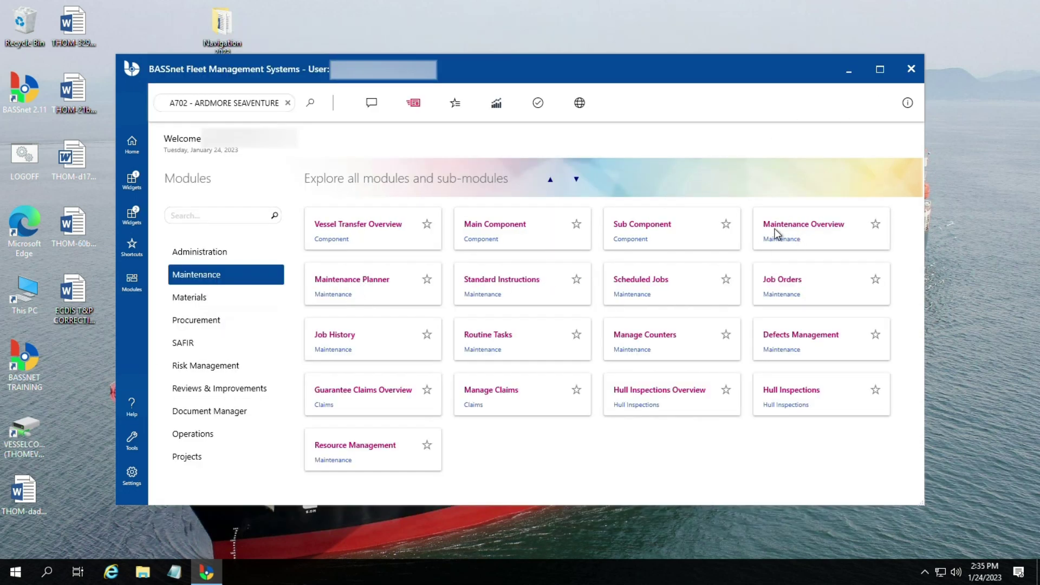
left_click(808, 237)
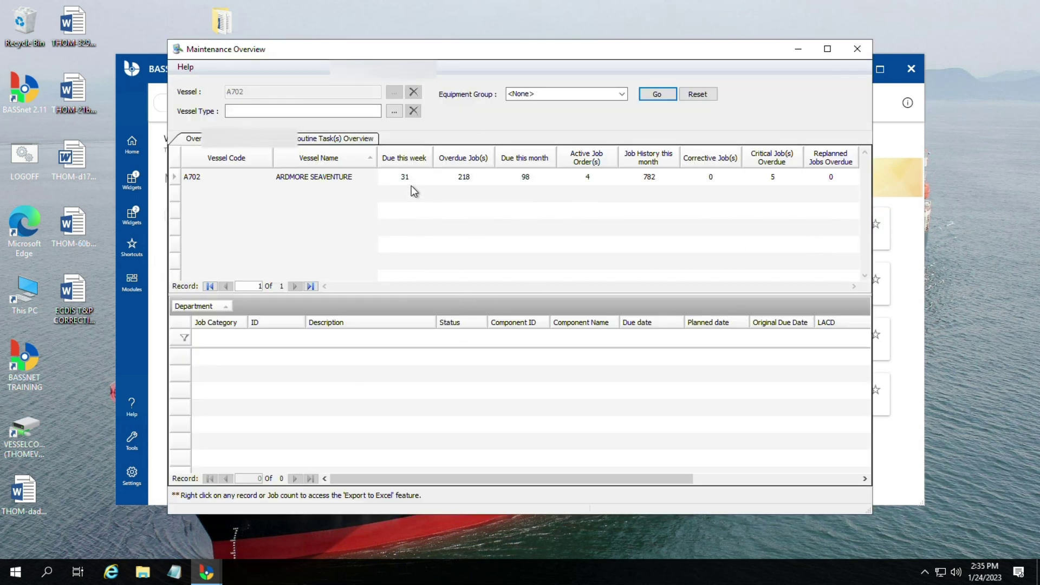
left_click(410, 181)
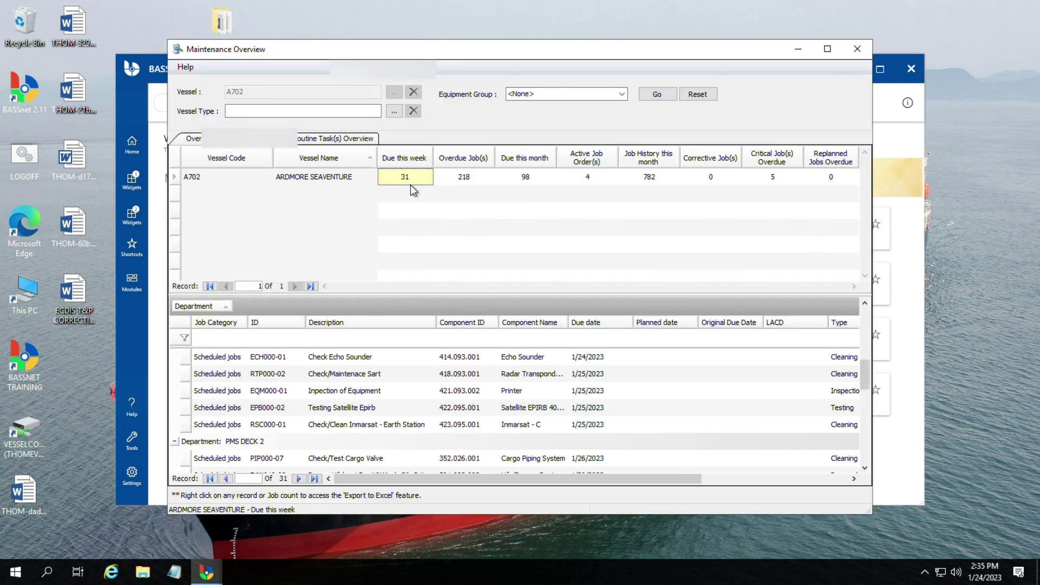
left_click(464, 180)
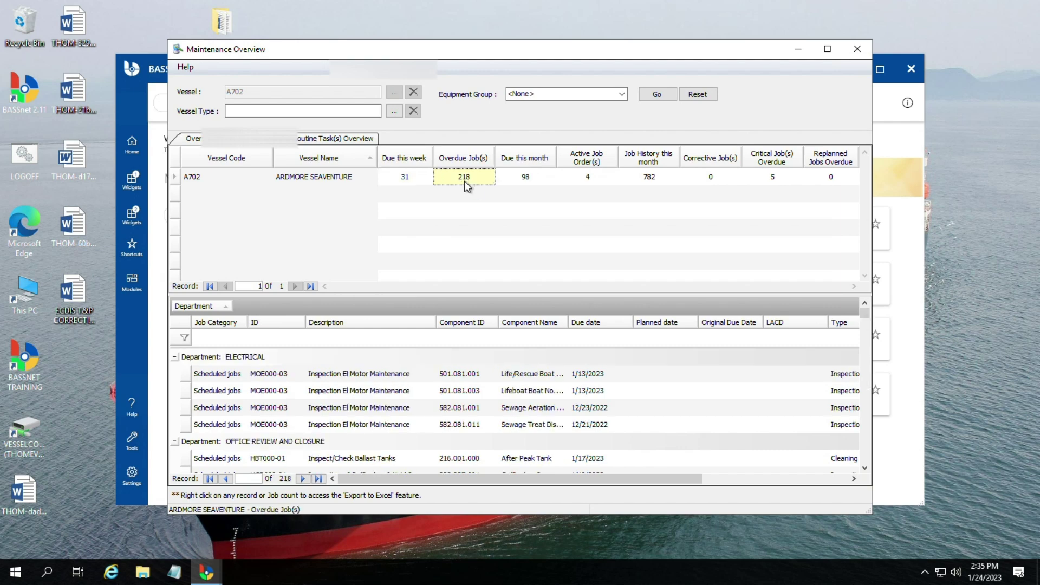
left_click(405, 175)
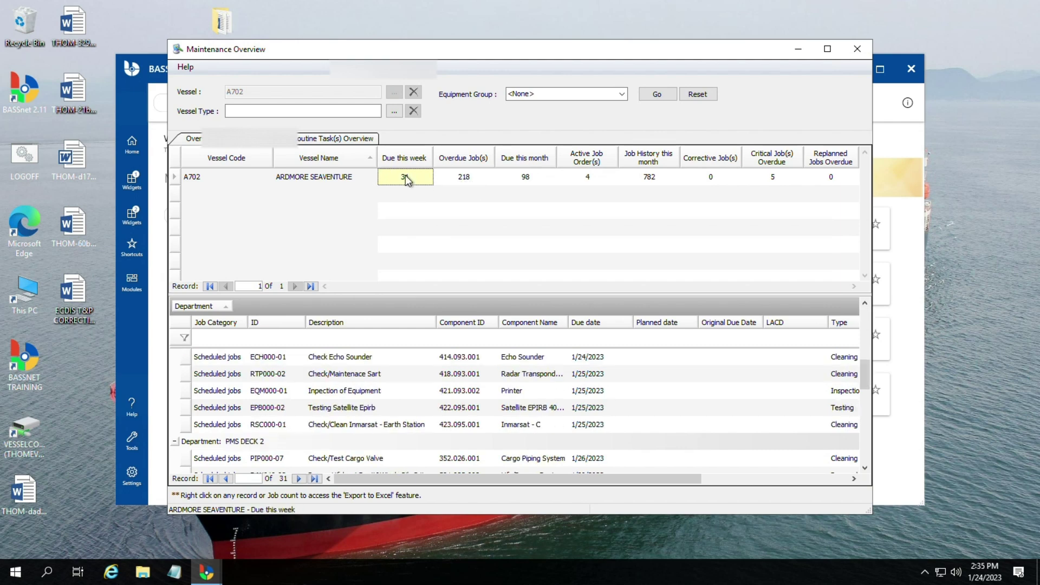
left_click(469, 176)
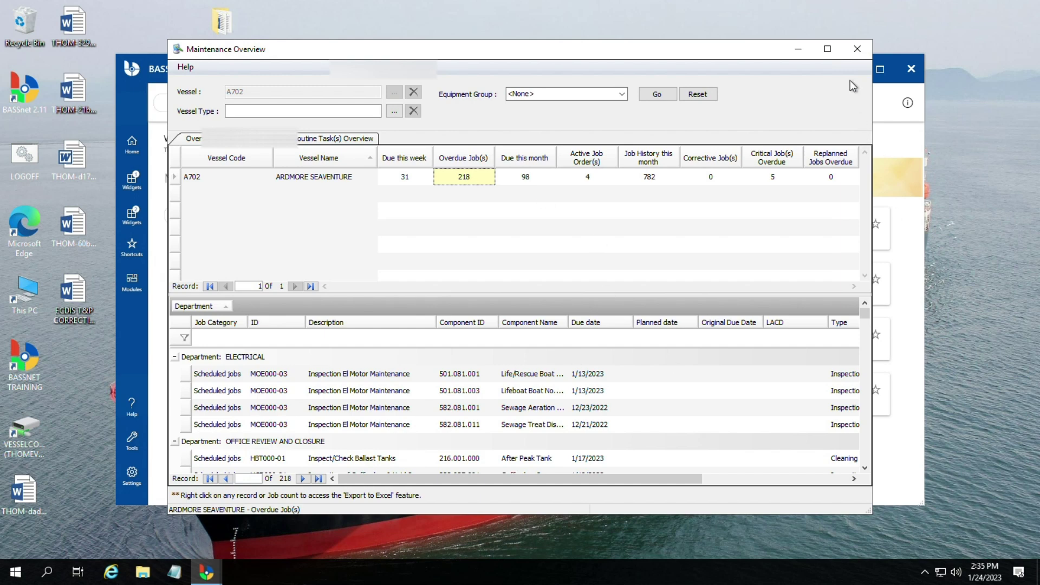
Step: Maximize the Maintenance Overview, enlarge the overdue job grid and browse to the Master Clock job
left_click(827, 48)
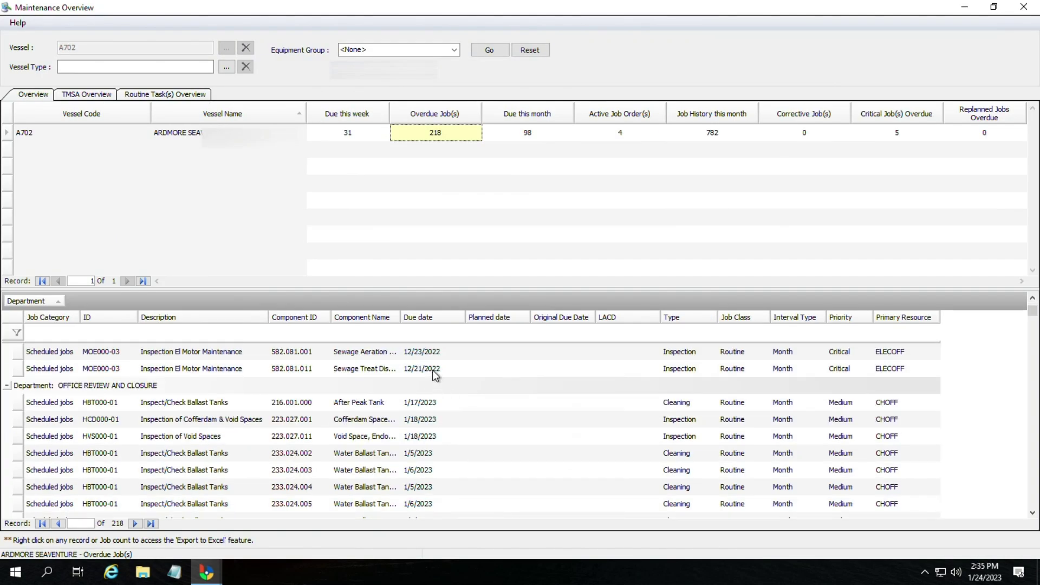
mouse_move(455, 290)
left_mouse_down()
mouse_move(476, 295)
mouse_move(474, 214)
mouse_move(488, 159)
left_mouse_up()
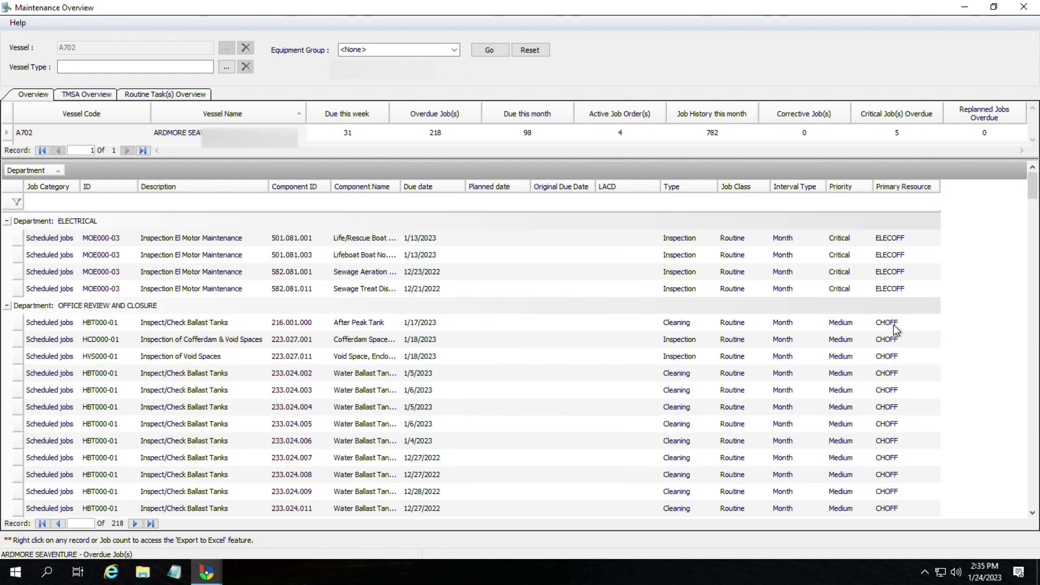
scroll(823, 462, "down", 5)
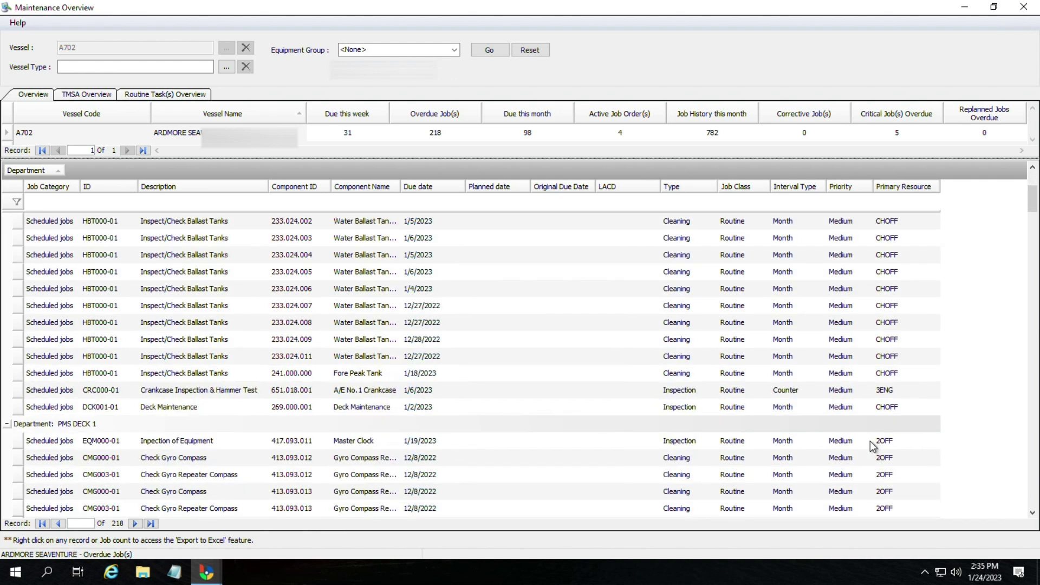
scroll(875, 447, "down", 1)
left_click(197, 342)
scroll(212, 350, "down", 2)
scroll(212, 350, "down", 12)
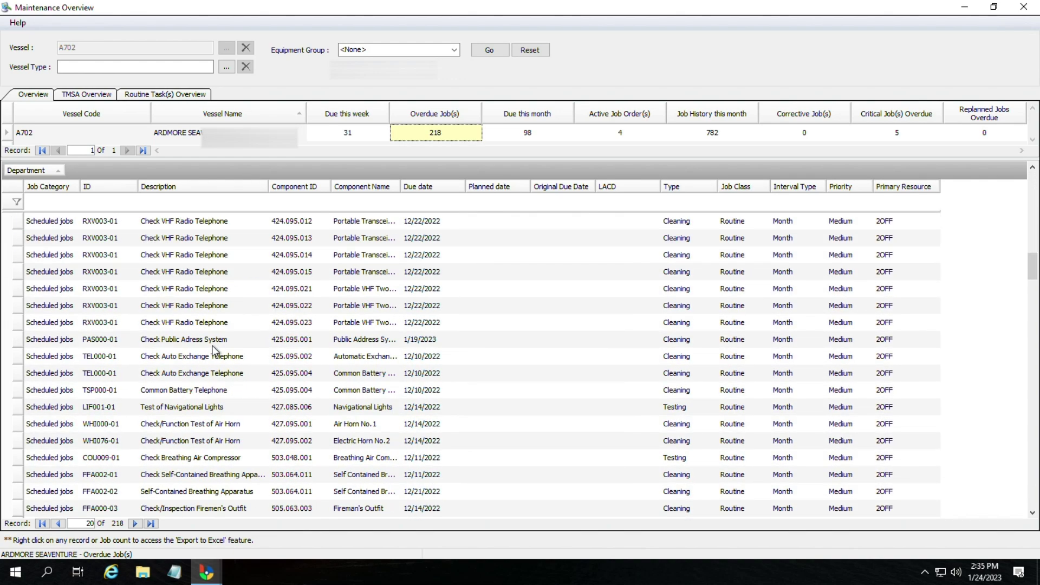
left_click(171, 390)
scroll(335, 356, "up", 10)
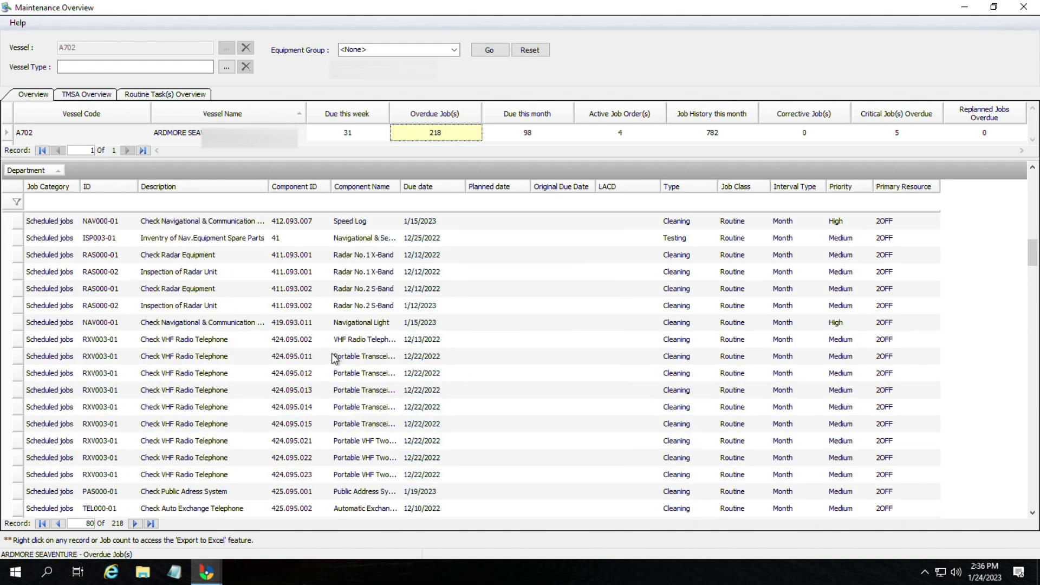
scroll(335, 359, "up", 10)
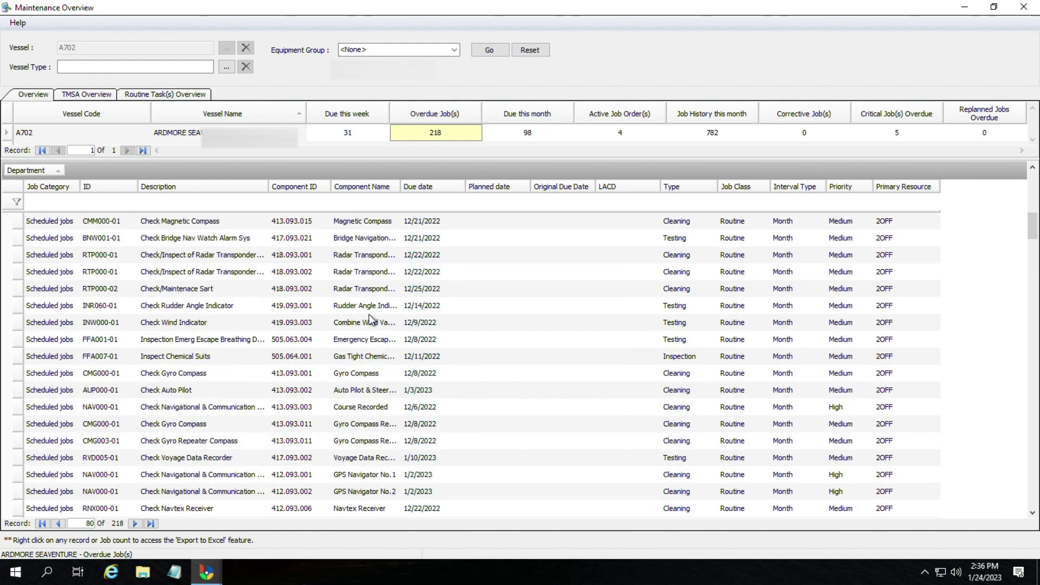
scroll(369, 314, "up", 3)
scroll(366, 326, "down", 2)
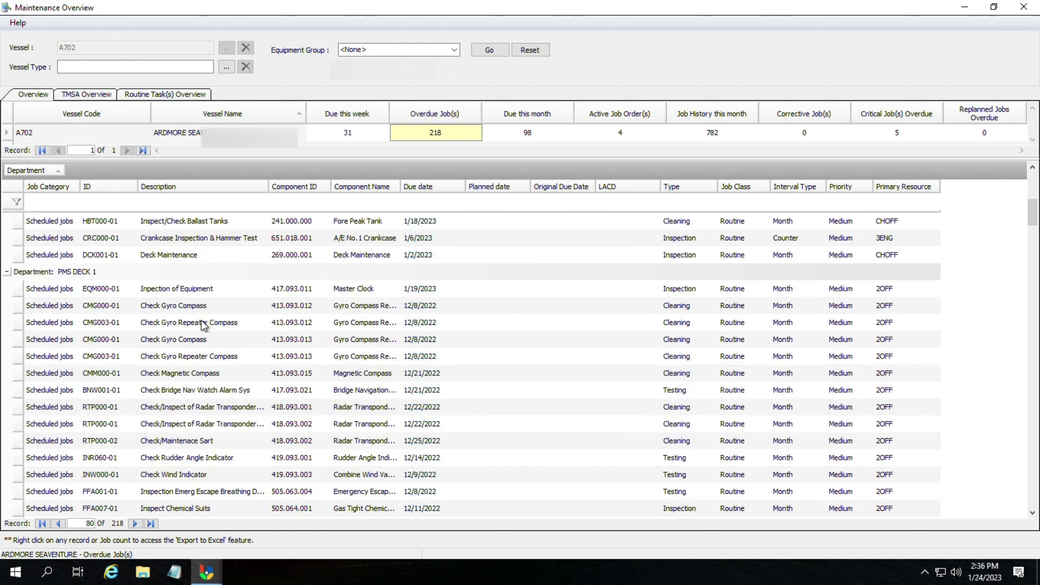
left_click(181, 288)
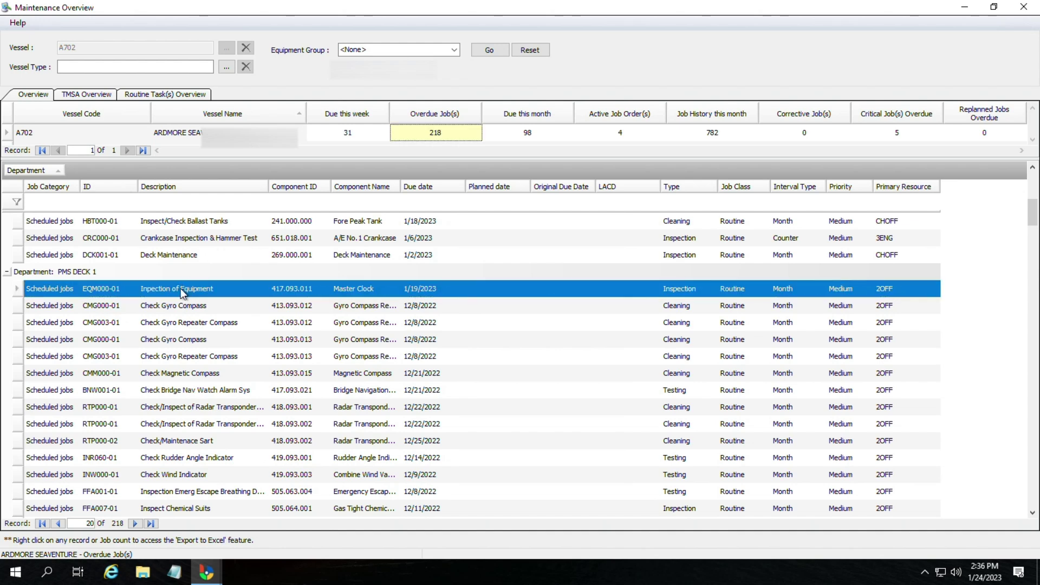
Step: Sort overdue jobs by Description descending and select Test of Navigational Lights
left_click(204, 186)
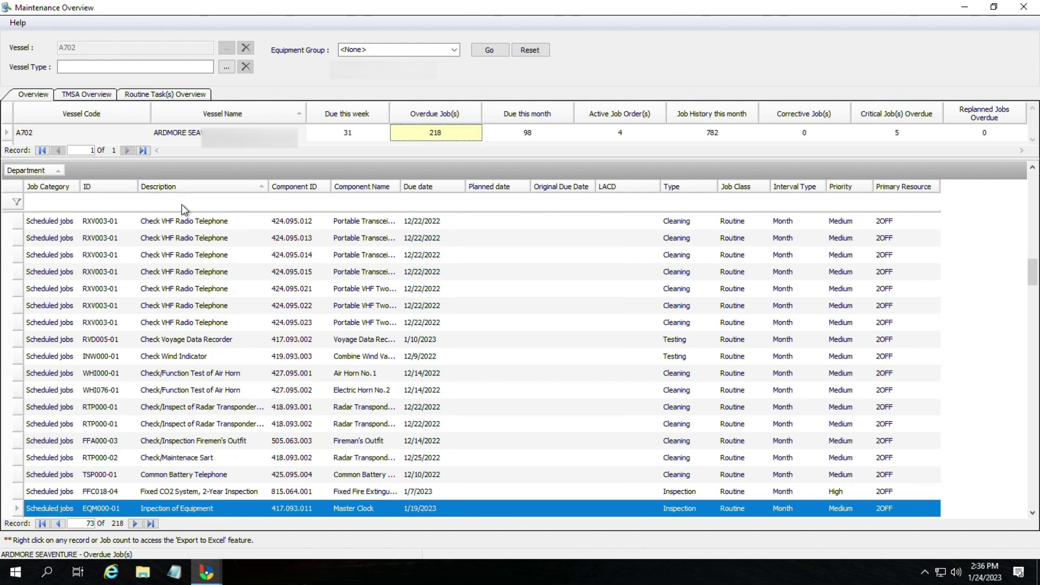
left_click(185, 222)
scroll(211, 259, "up", 4)
scroll(211, 260, "up", 8)
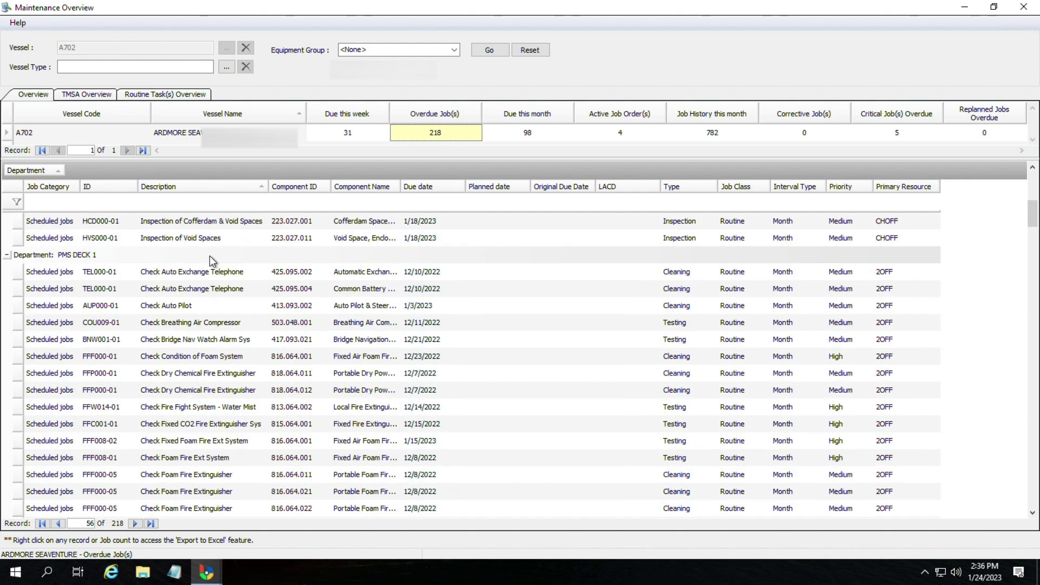
scroll(214, 266, "down", 2)
scroll(217, 269, "down", 1)
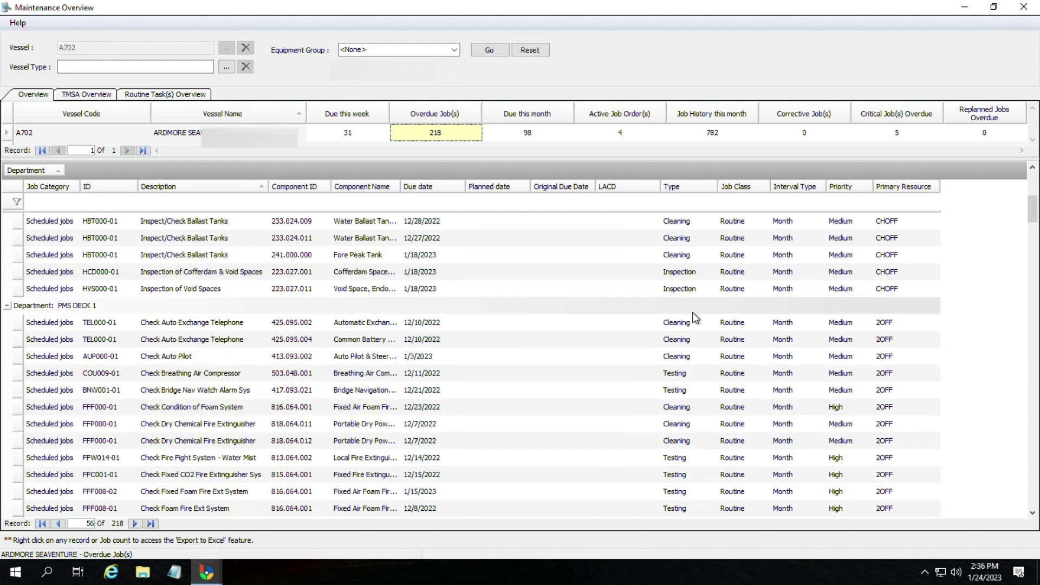
left_click(219, 325)
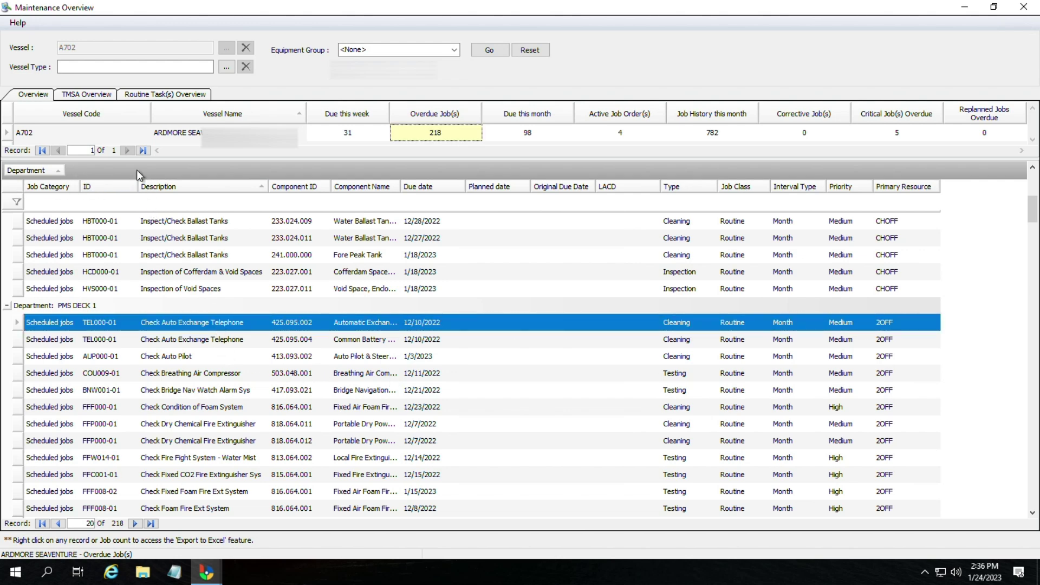
left_click(189, 190)
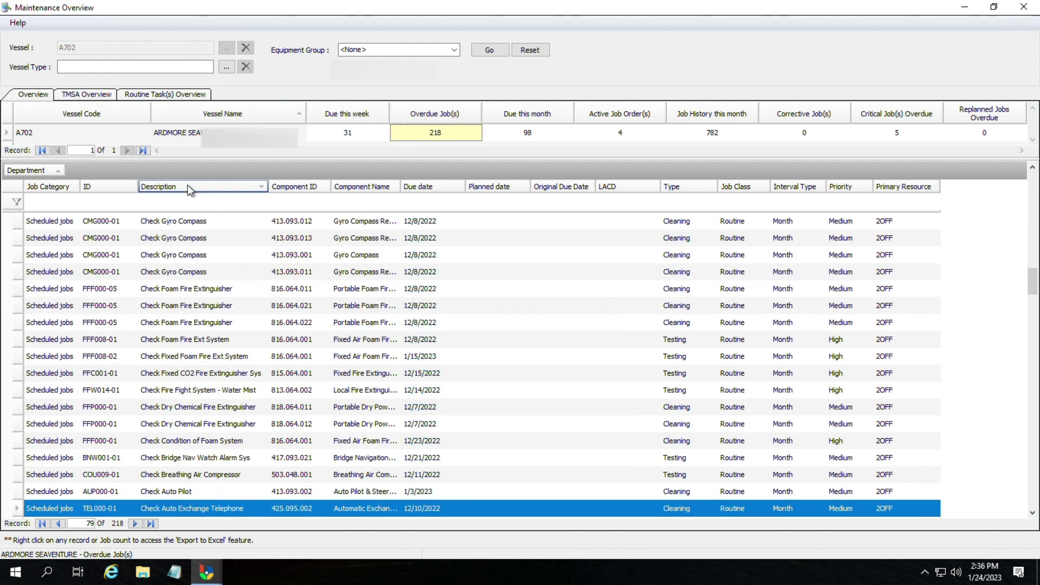
left_click(192, 238)
scroll(191, 261, "up", 10)
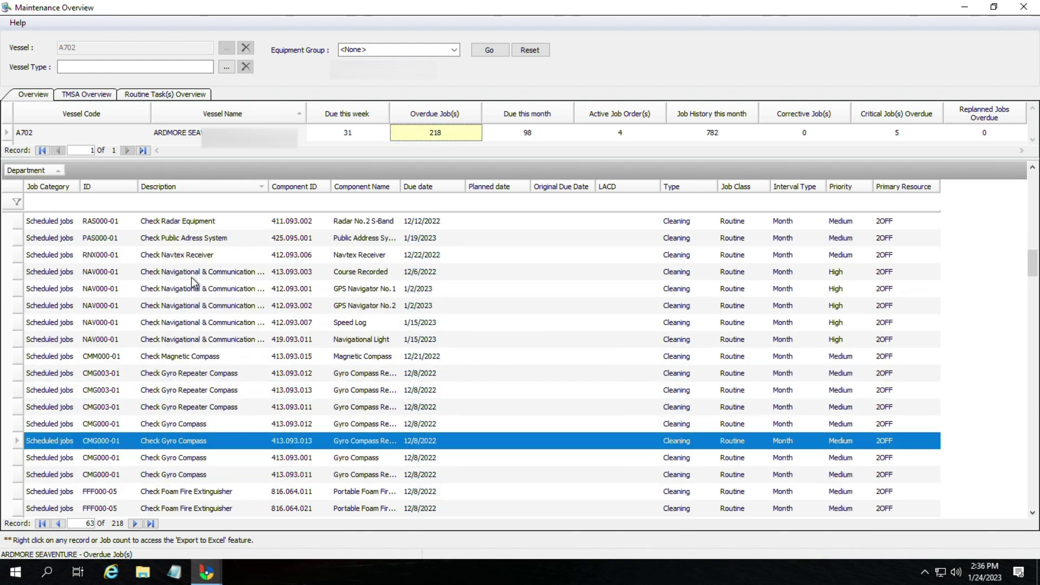
scroll(200, 266, "up", 3)
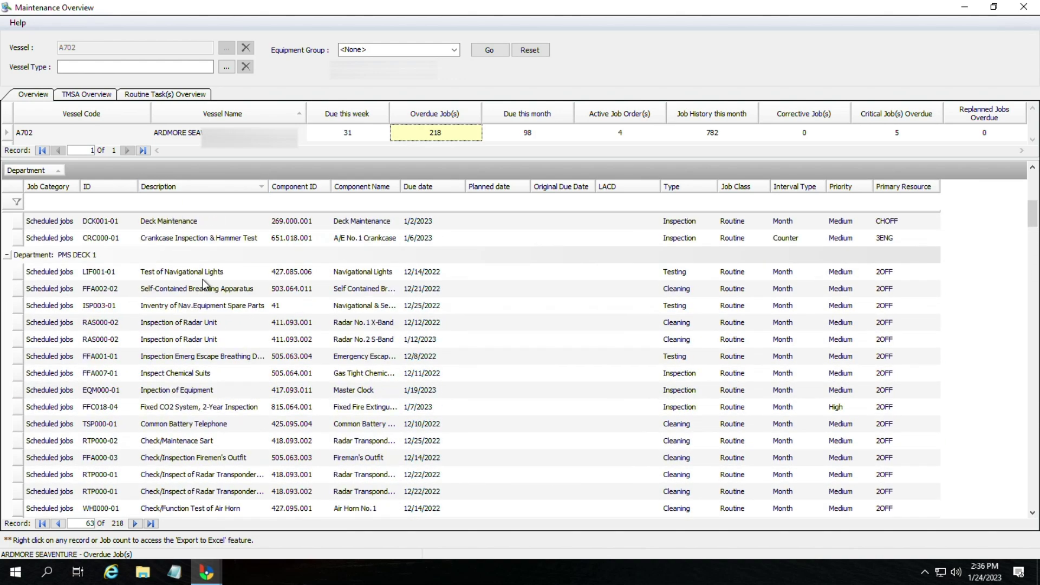
scroll(214, 233, "down", 1)
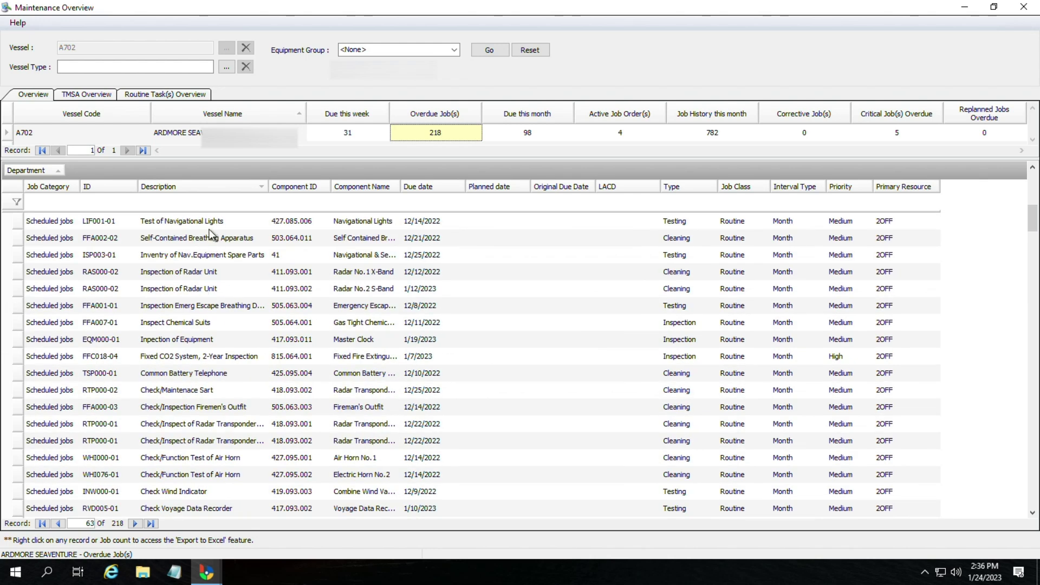
left_click(210, 226)
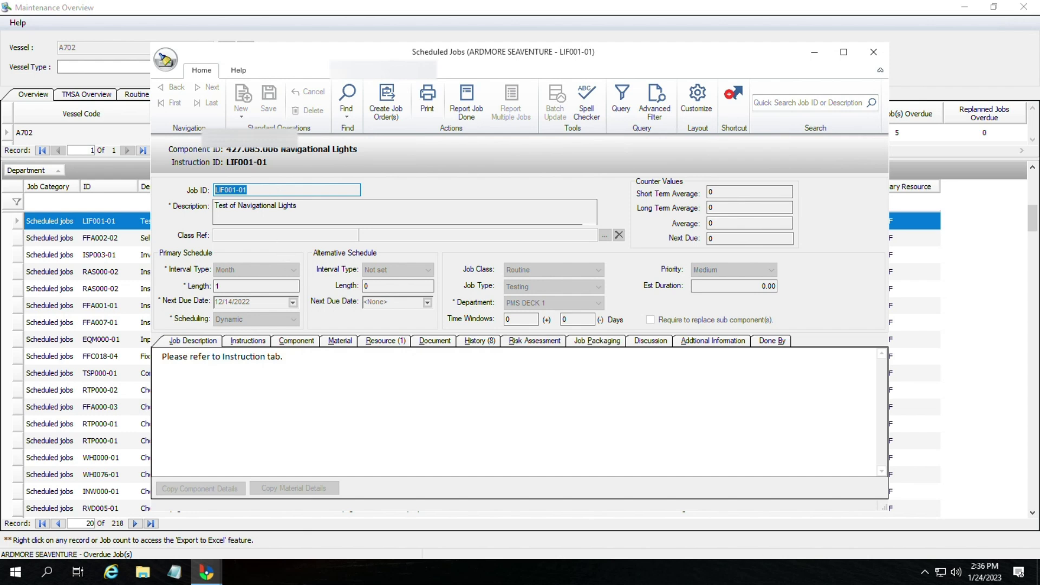
Step: Open job LIF001-01 Test of Navigational Lights, read its instructions, and begin its Report Job Done form
left_click(239, 216)
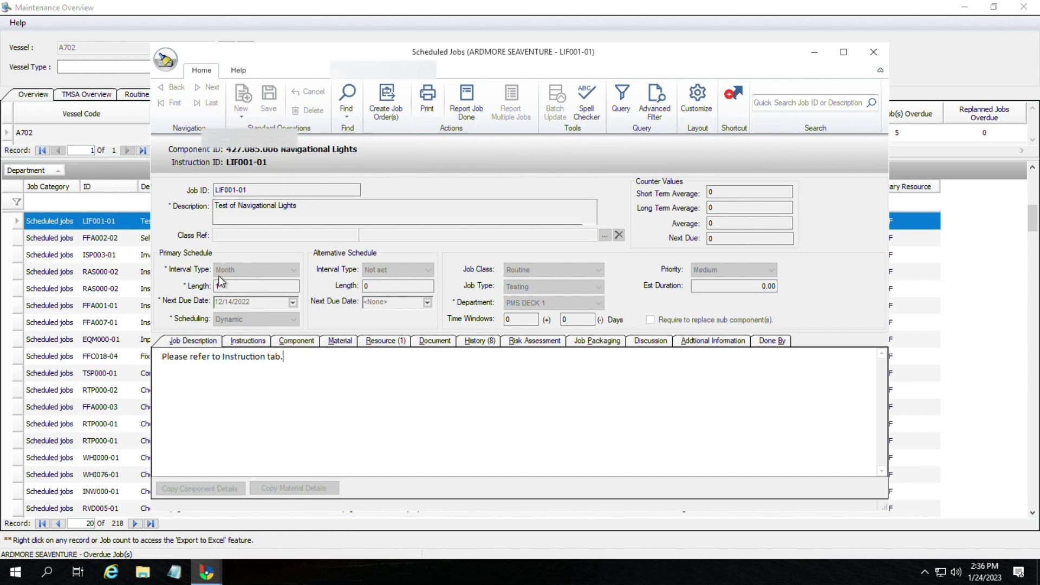
left_click(255, 342)
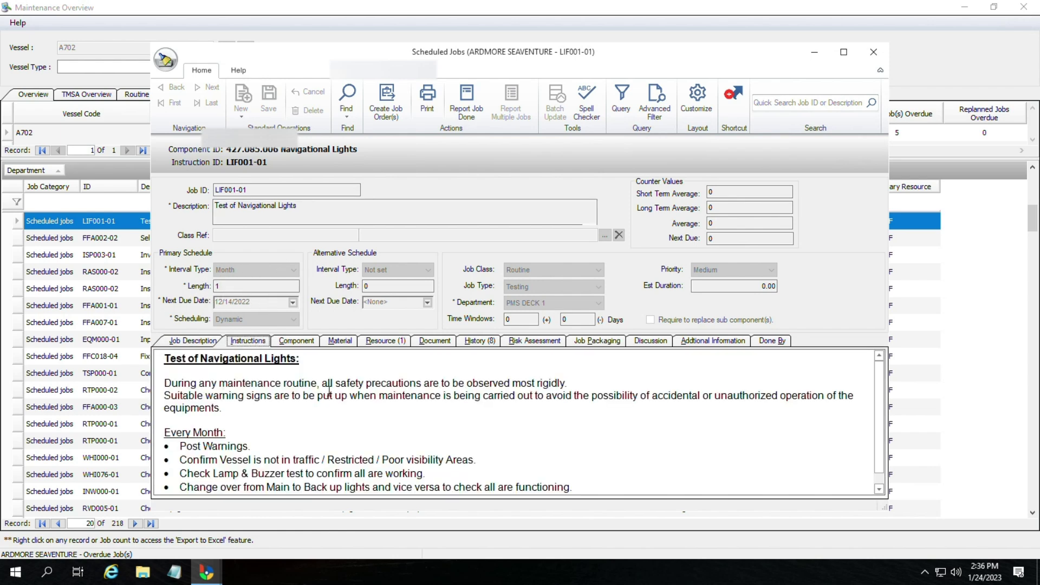
scroll(298, 437, "down", 1)
scroll(303, 436, "up", 1)
left_click(191, 342)
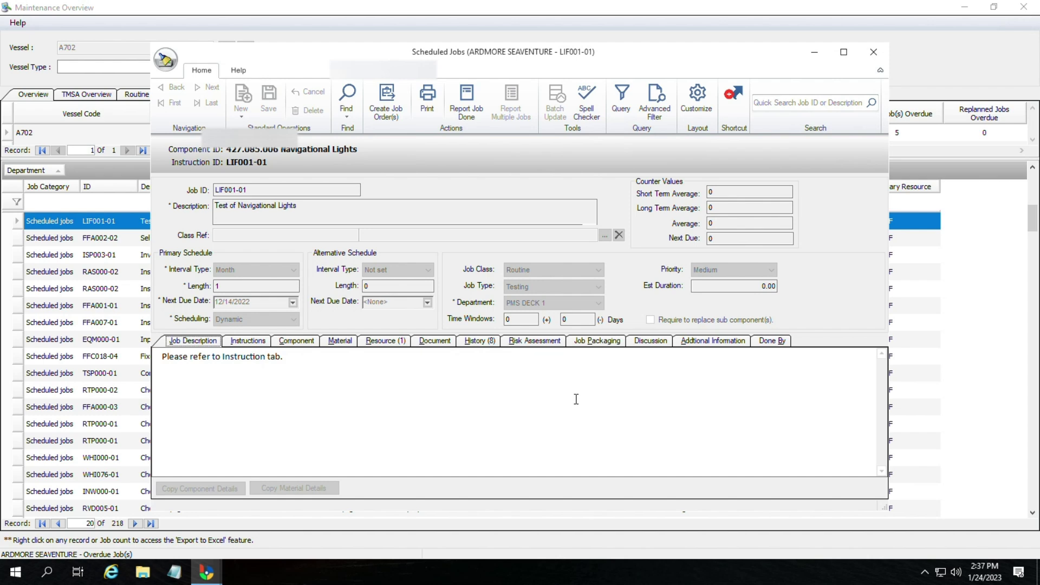
left_click(467, 110)
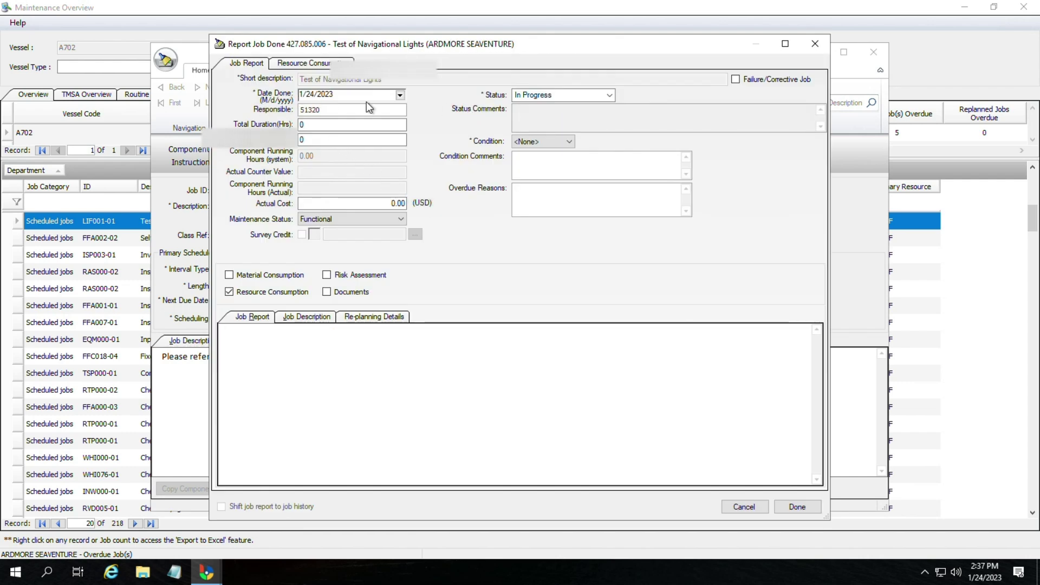
Step: Report the job Completed, condition Good, overdue reason 'Transition to Bassnet system', shifted to history, text 'done'
left_click(593, 98)
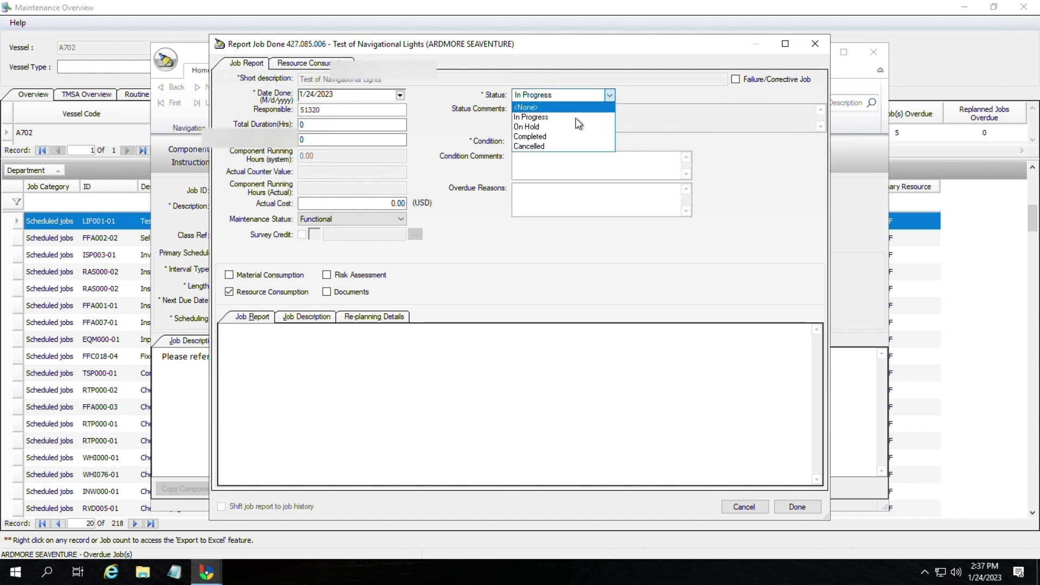
left_click(552, 137)
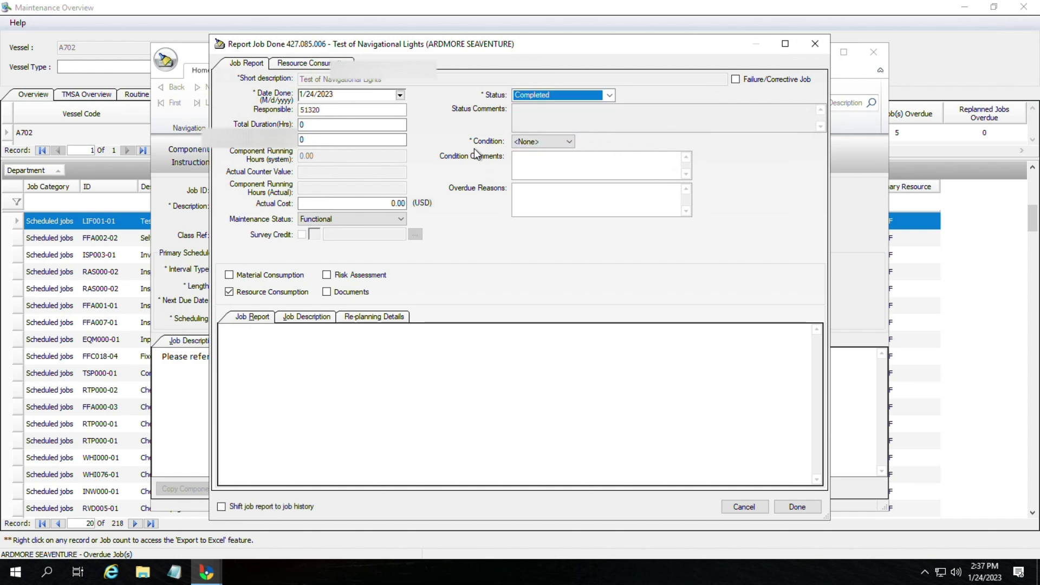
left_click(548, 142)
left_click(528, 187)
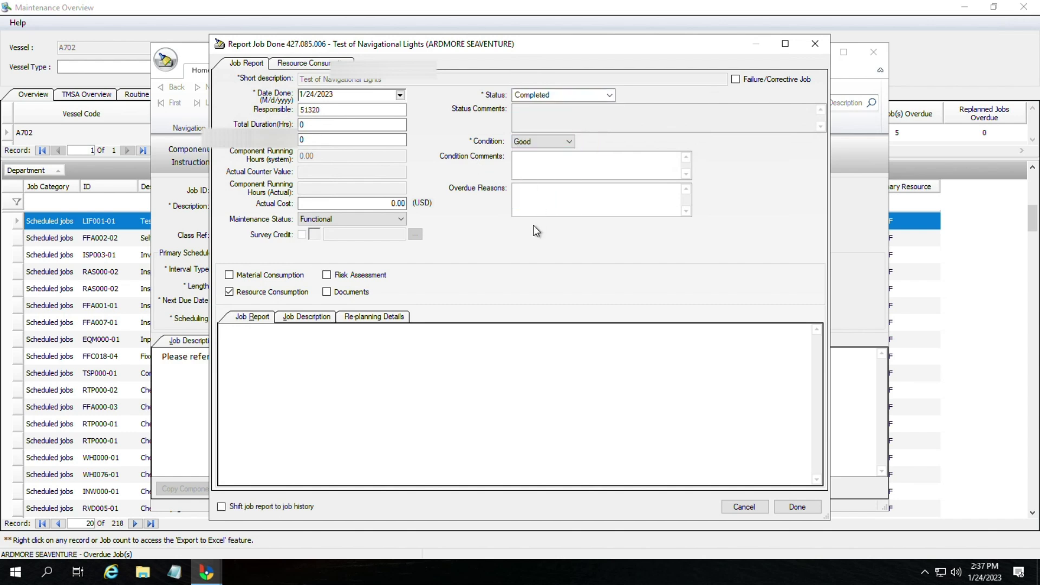
left_click(569, 206)
type("Transition to Bassnet system")
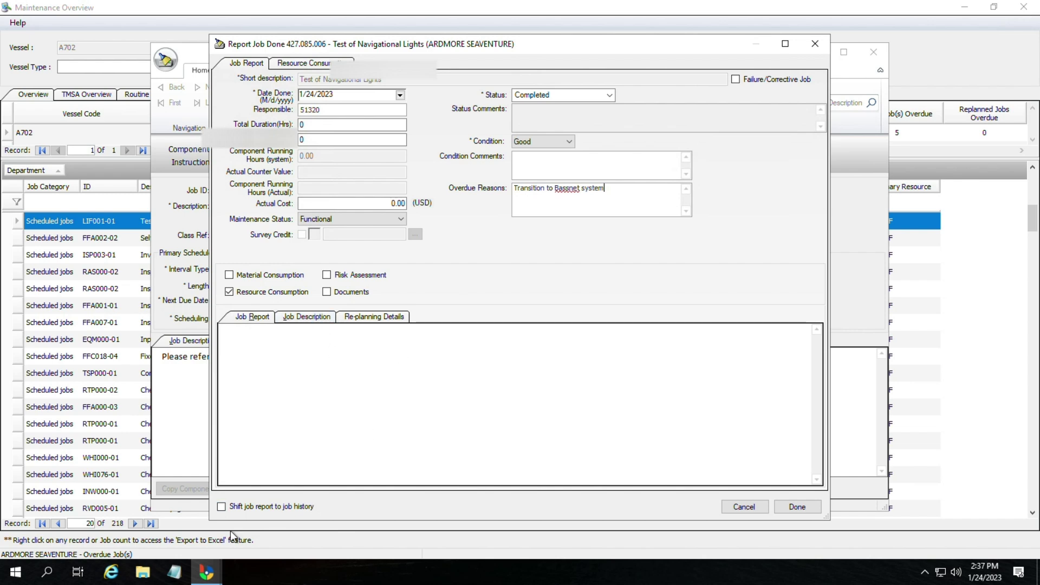
left_click(269, 507)
left_click(307, 354)
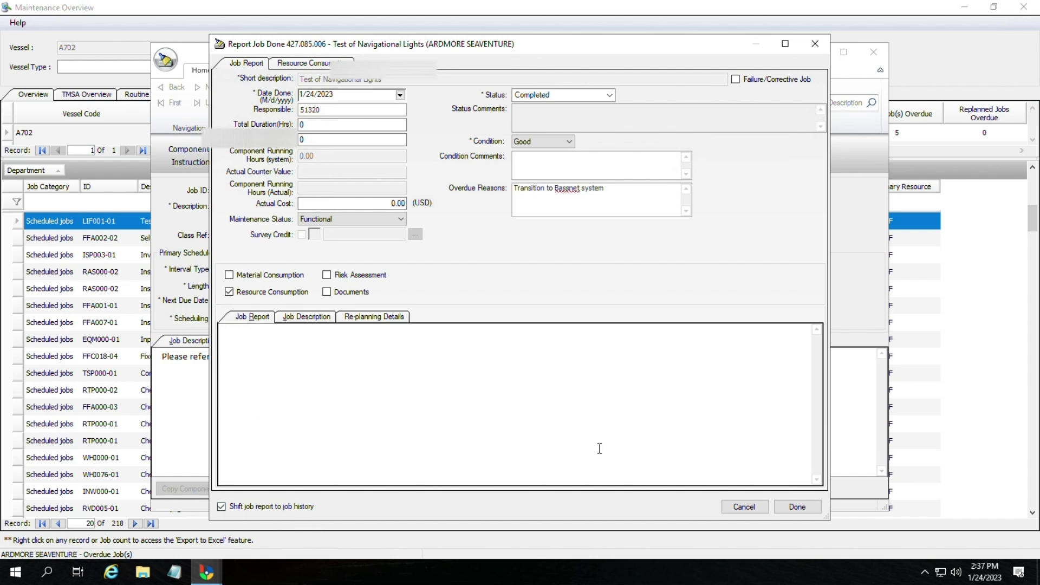
type("done")
Step: Replace the too-short report with 'Inspected and fused lights replaced.' and submit it, with no materials used
left_click(789, 509)
left_click(593, 333)
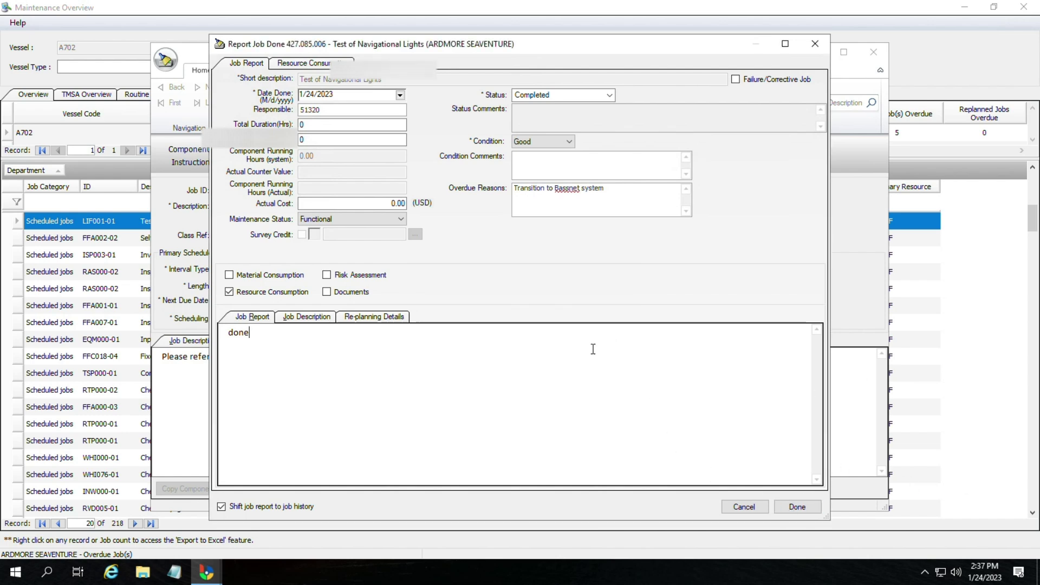
key("BackSpace")
key("BackSpace")
key("BackSpace")
key("BackSpace")
type("Inspected and fused o")
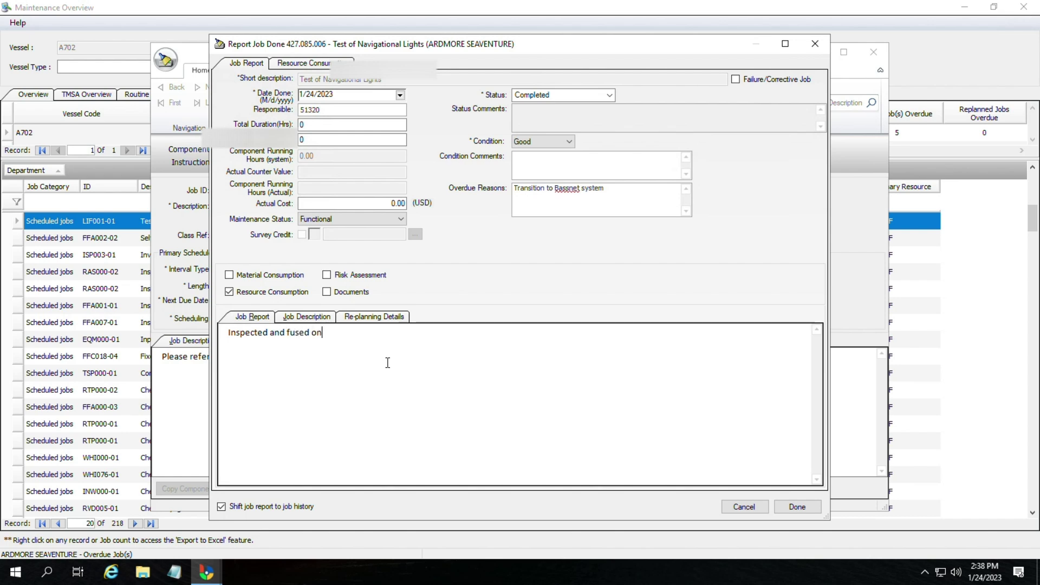
key("BackSpace")
type("bu")
key("BackSpace")
key("BackSpace")
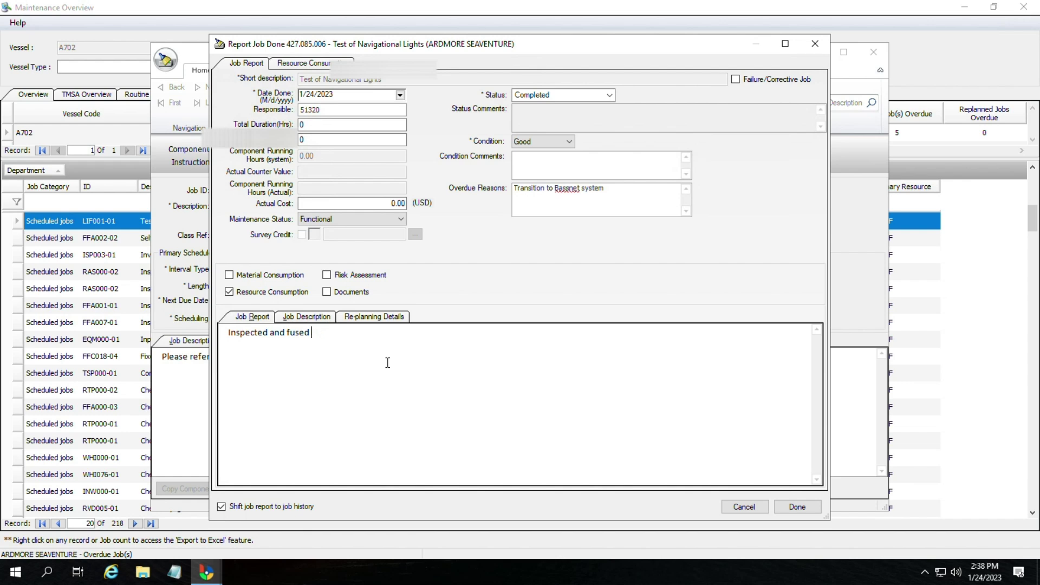
type("lights replaced.")
left_click(805, 512)
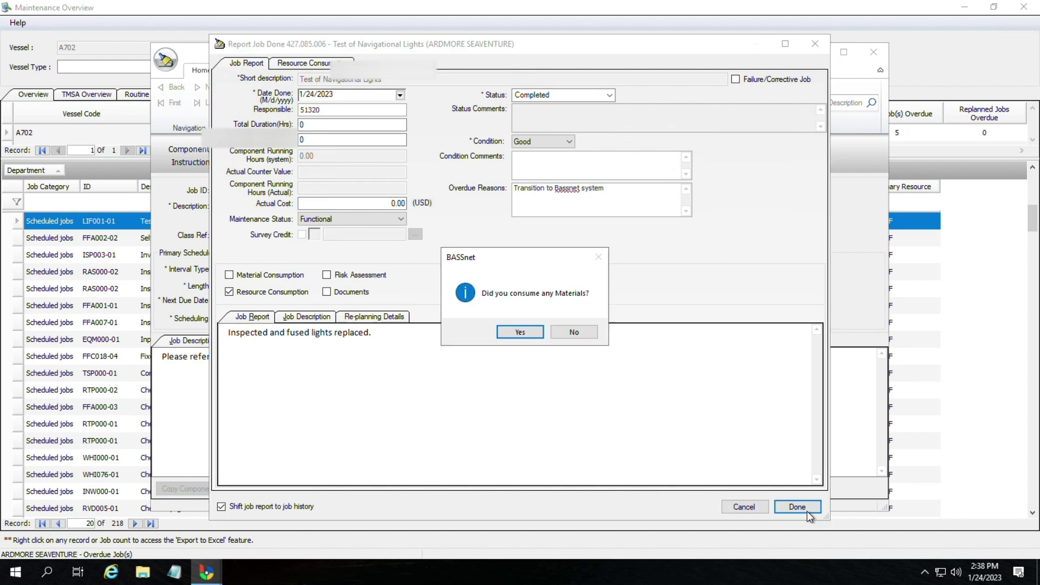
left_click(574, 340)
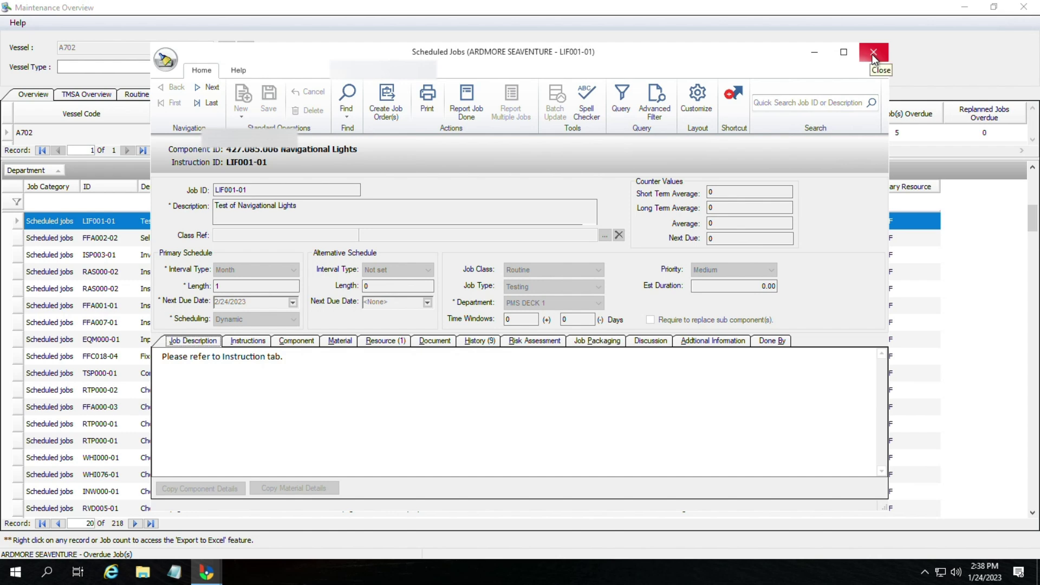
Step: Check LIF001-01's history for the 1/24/2023 report, then close the job record and Maintenance Overview
left_click(479, 341)
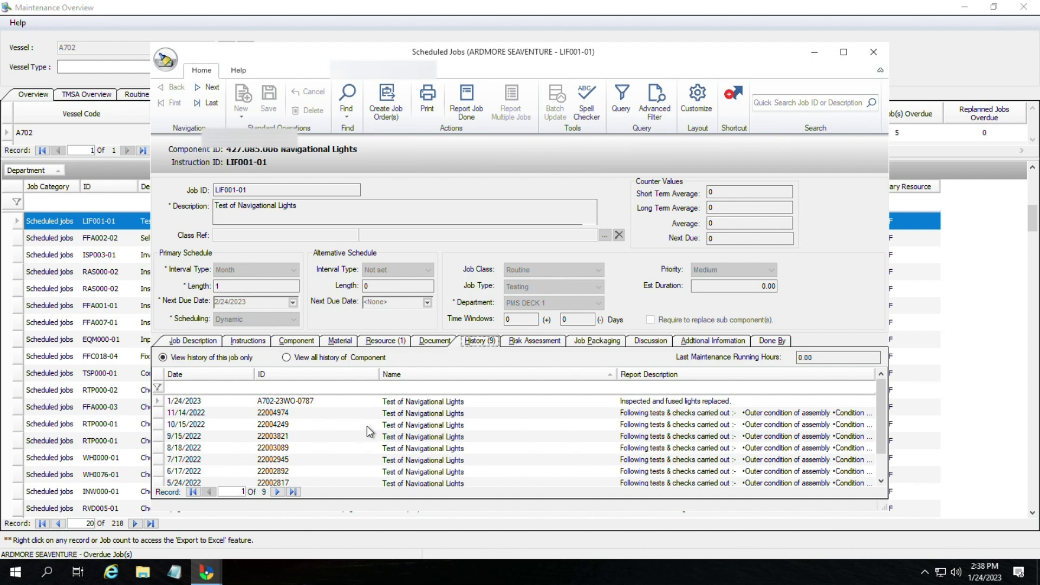
scroll(366, 426, "down", 1)
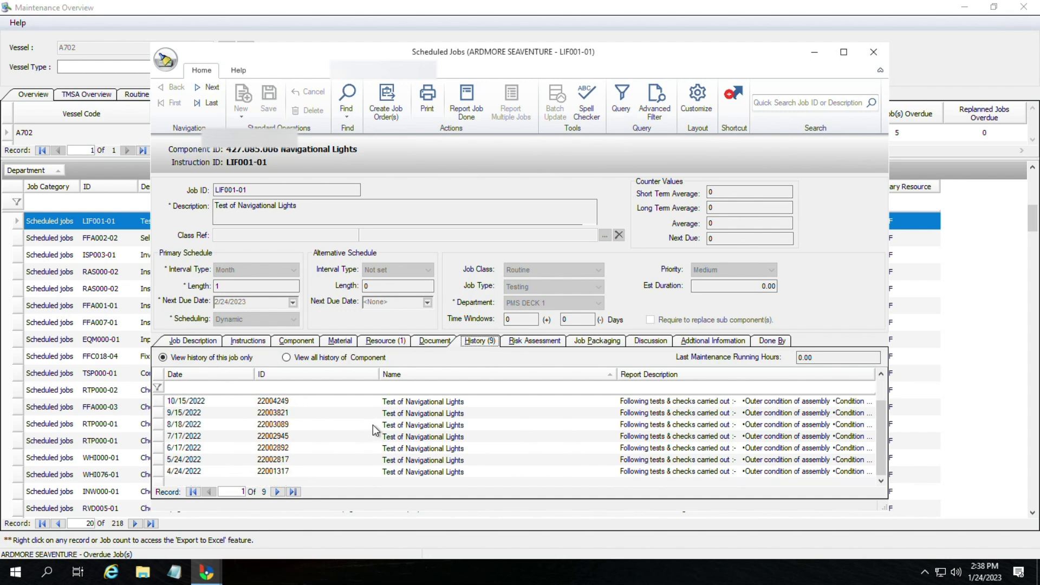
scroll(372, 425, "up", 1)
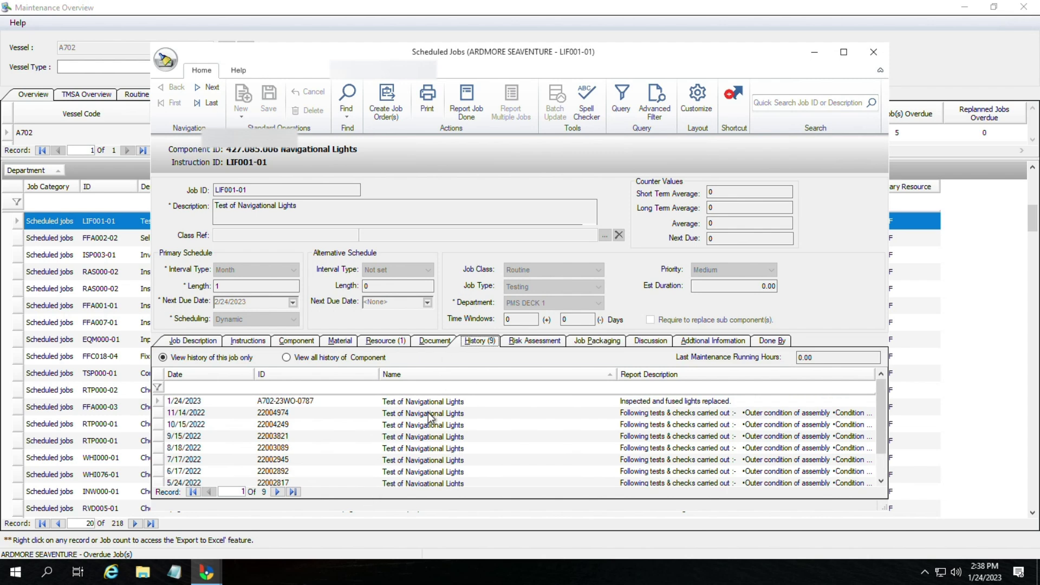
scroll(196, 444, "down", 1)
scroll(196, 444, "up", 1)
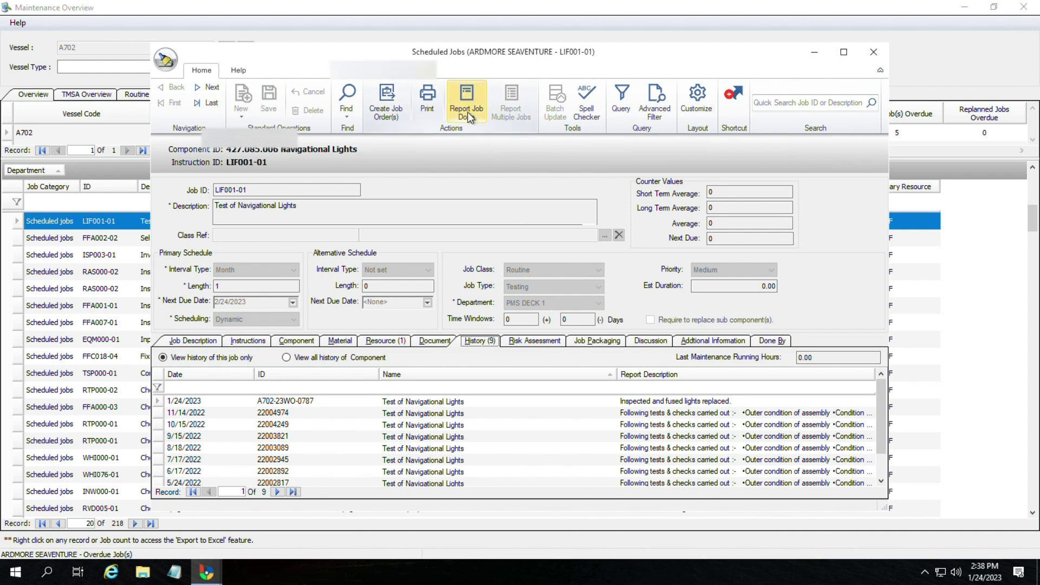
left_click(873, 52)
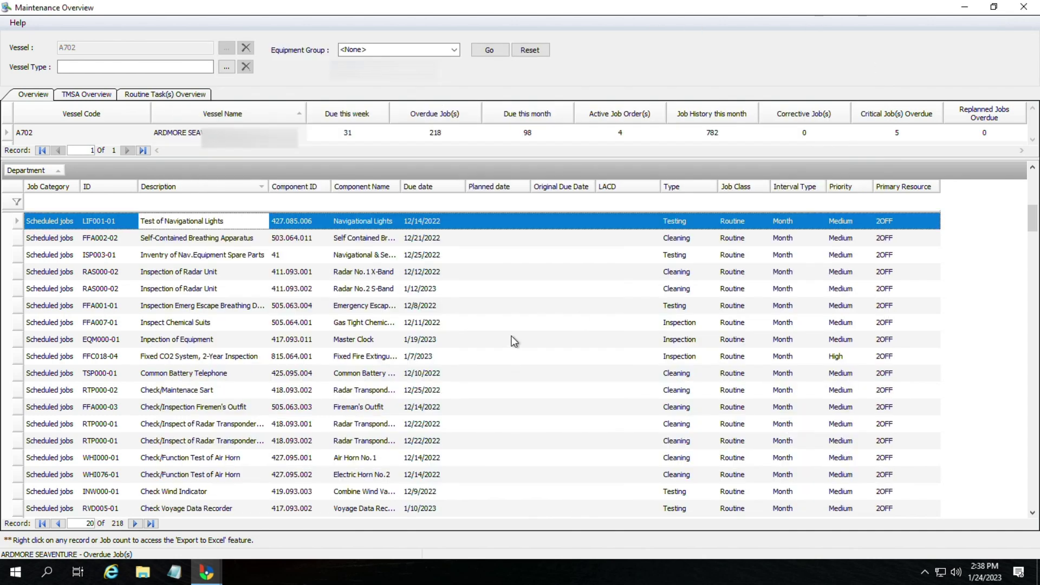
scroll(514, 340, "up", 2)
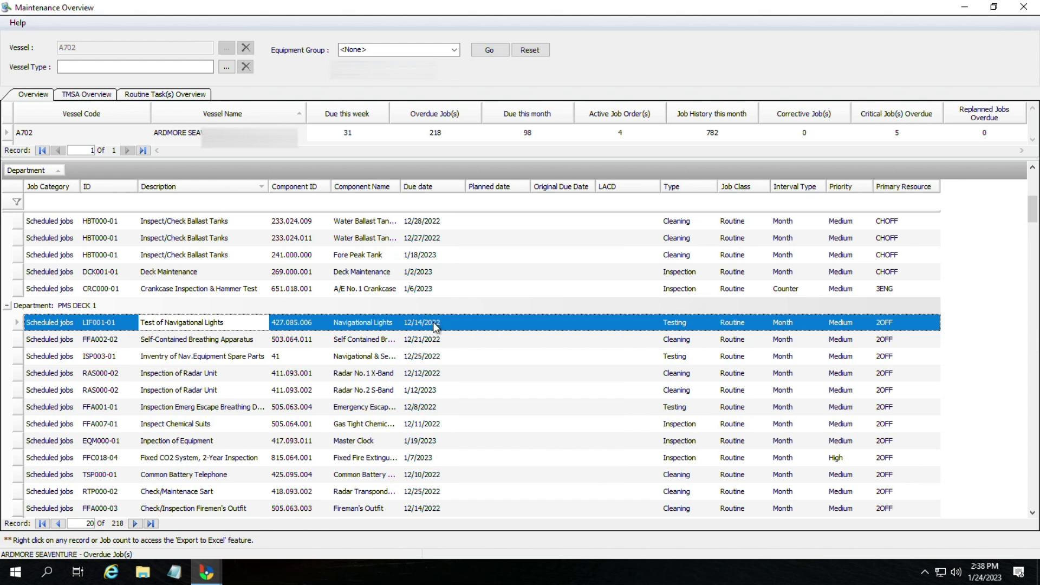
left_click(1022, 7)
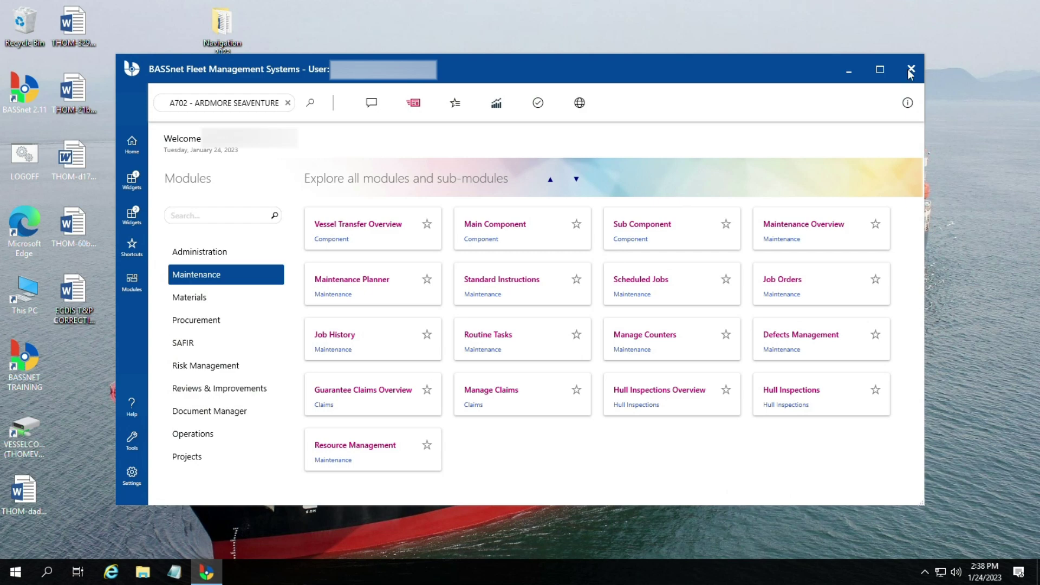
Step: Exit BASSnet, confirming Yes, and refresh the desktop twice
left_click_drag(797, 67, 774, 119)
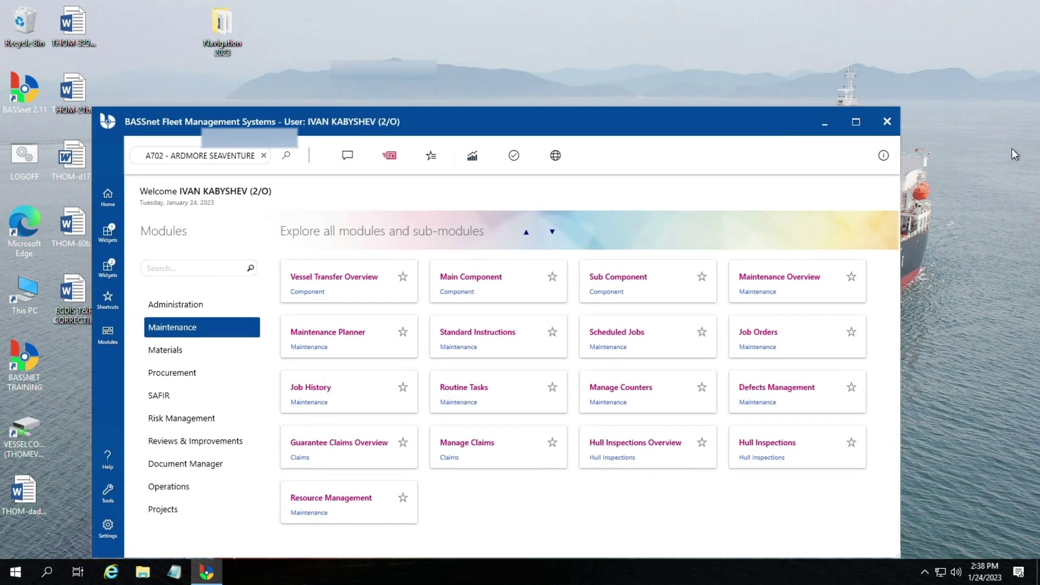
left_click(887, 121)
left_click(534, 322)
right_click(404, 221)
left_click(438, 259)
right_click(366, 195)
left_click(399, 232)
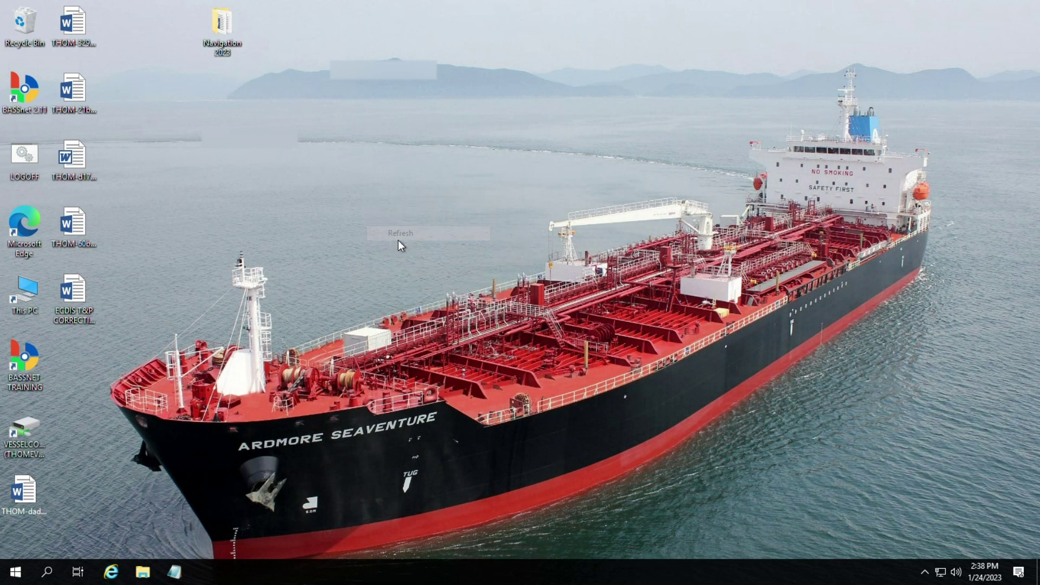
Step: Relaunch BASSnet 2.11 and log in with the user ID and password
double_click(24, 89)
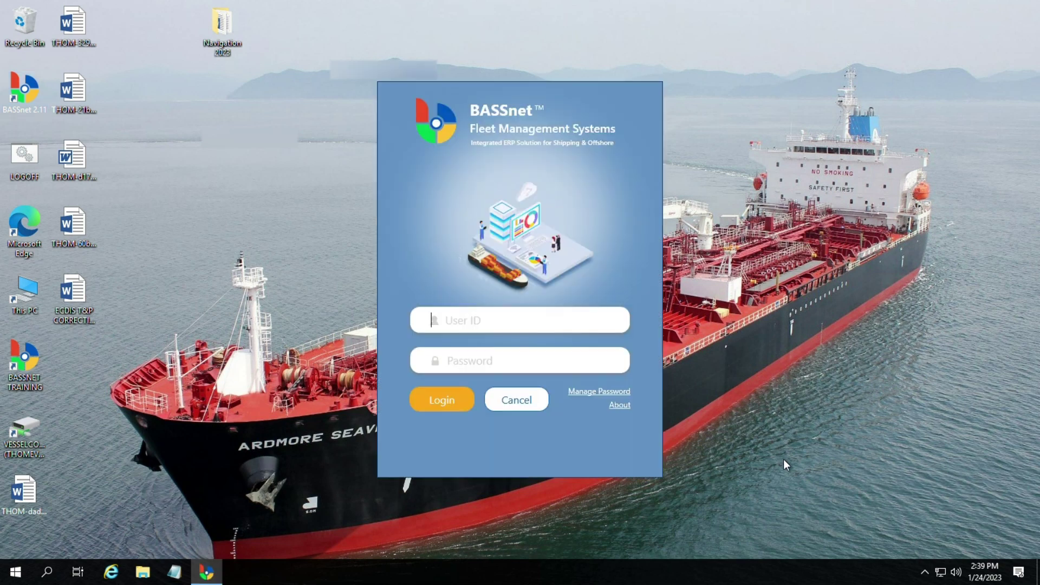
type("40555")
left_click(544, 362)
type("****")
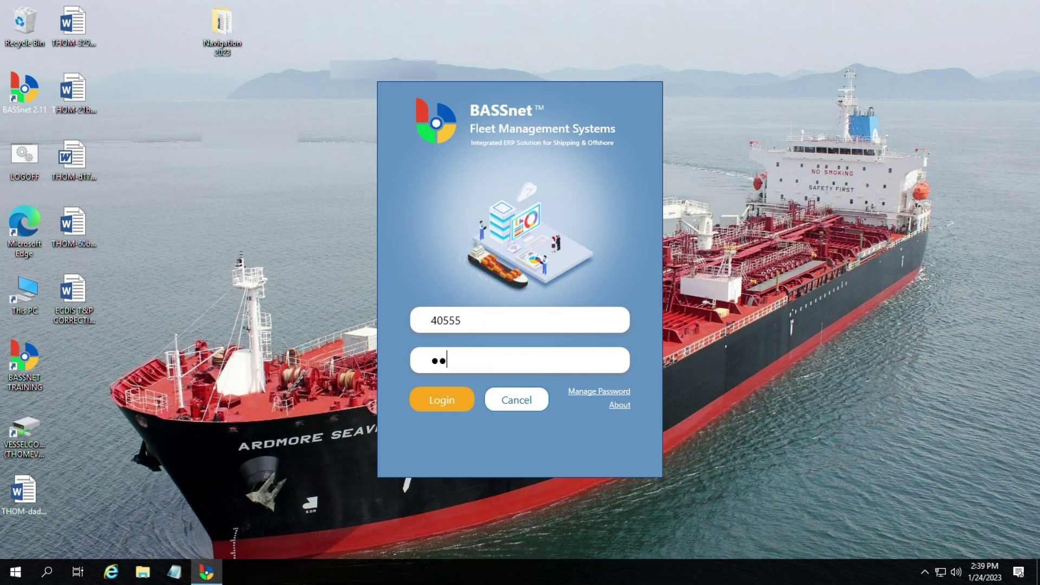
left_click(455, 404)
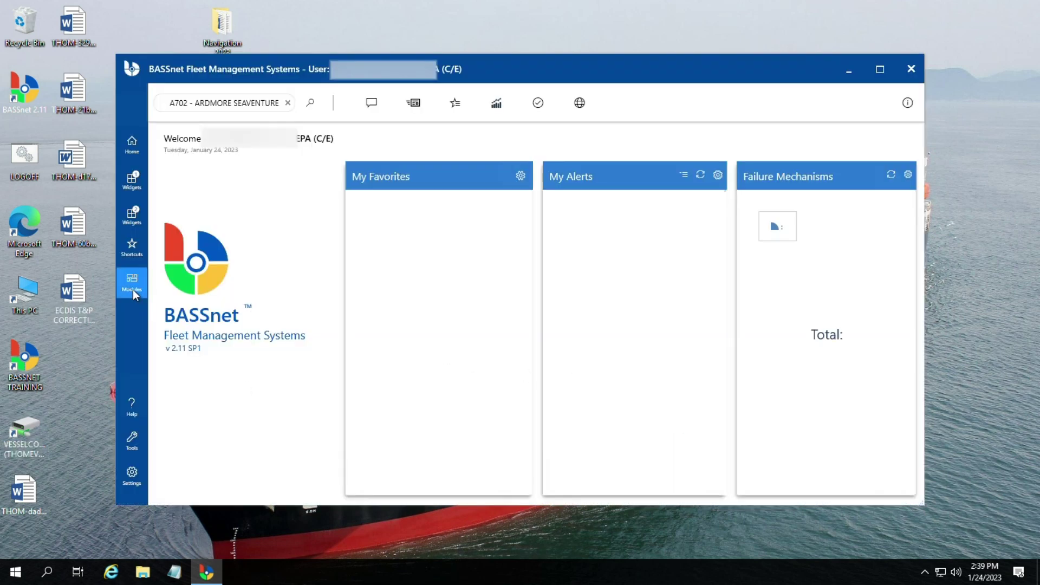
Step: Open Maintenance Overview from Modules > Maintenance, browse its job lists and maximize it
left_click(132, 290)
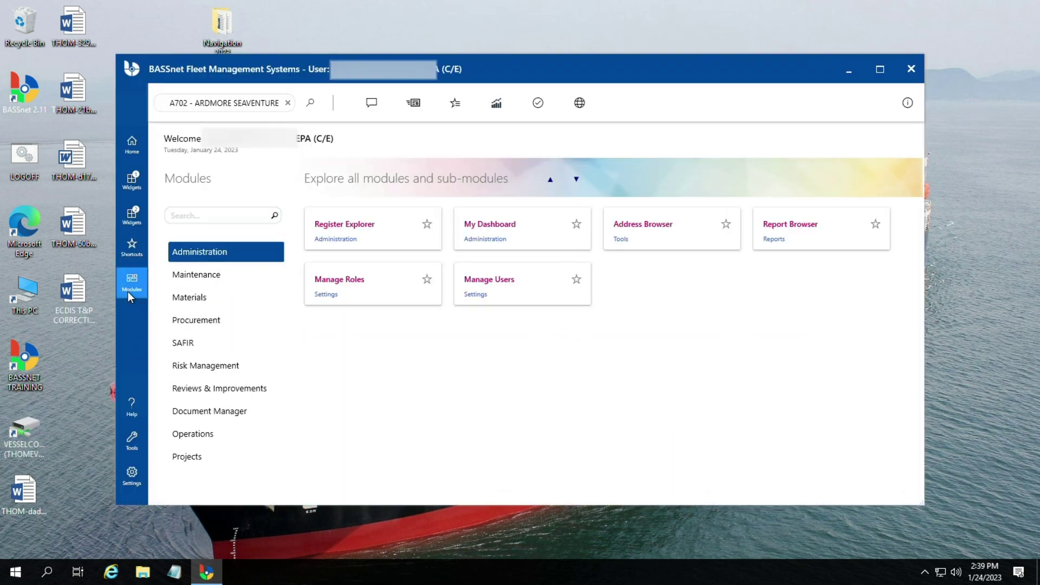
left_click(219, 277)
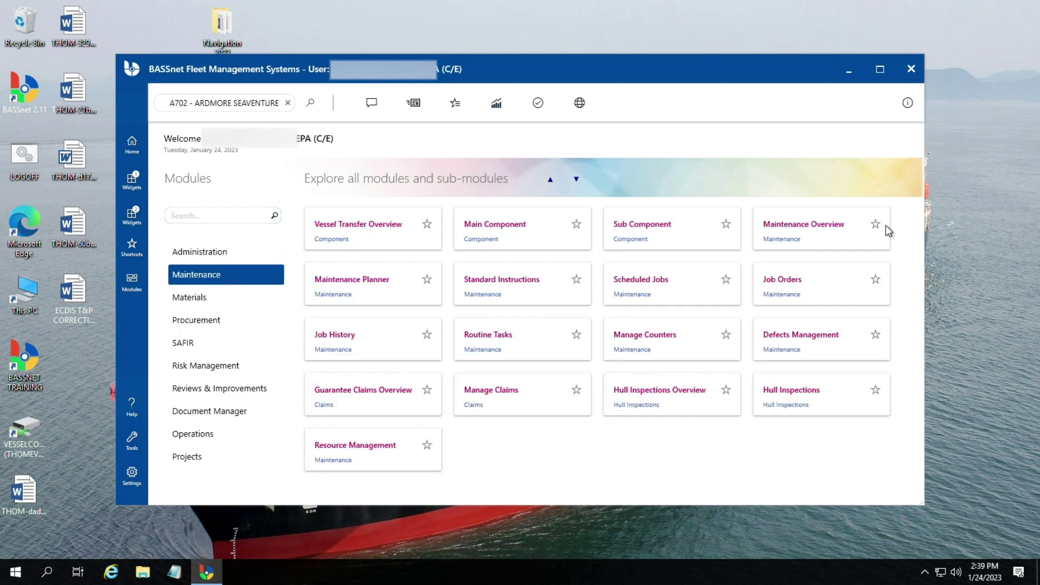
left_click(821, 240)
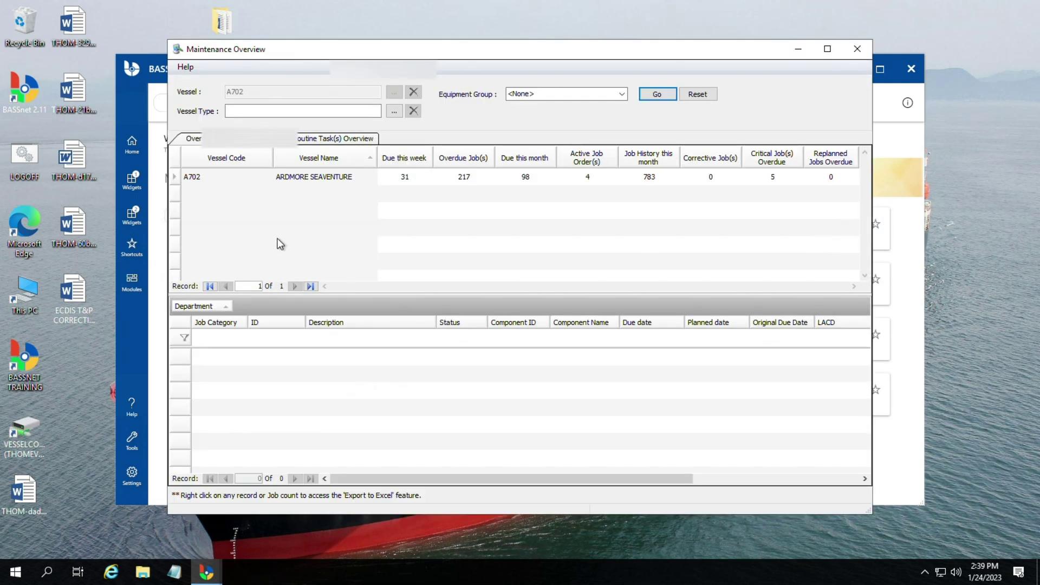
left_click(475, 180)
left_click(404, 181)
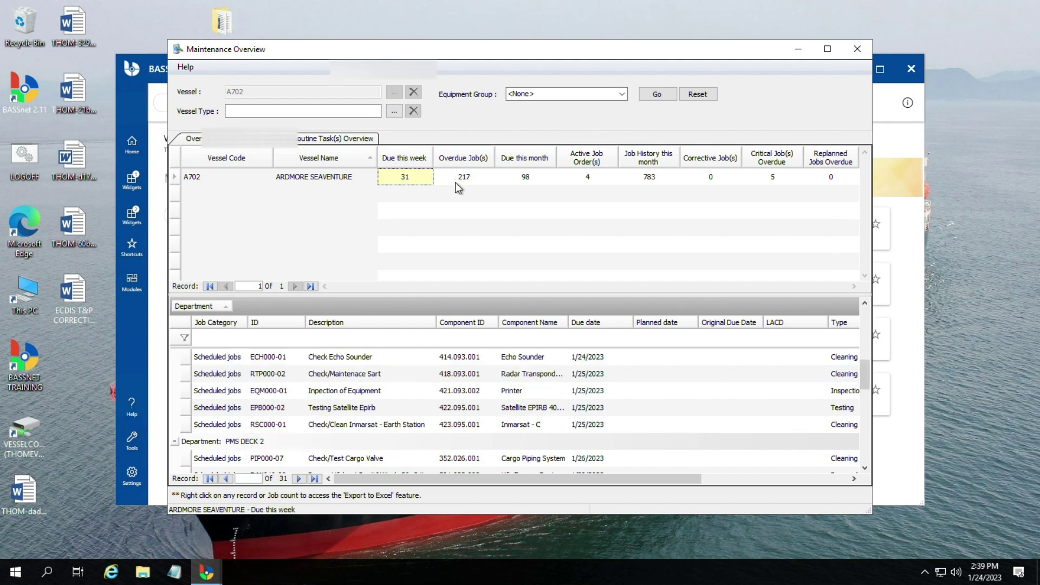
left_click(467, 183)
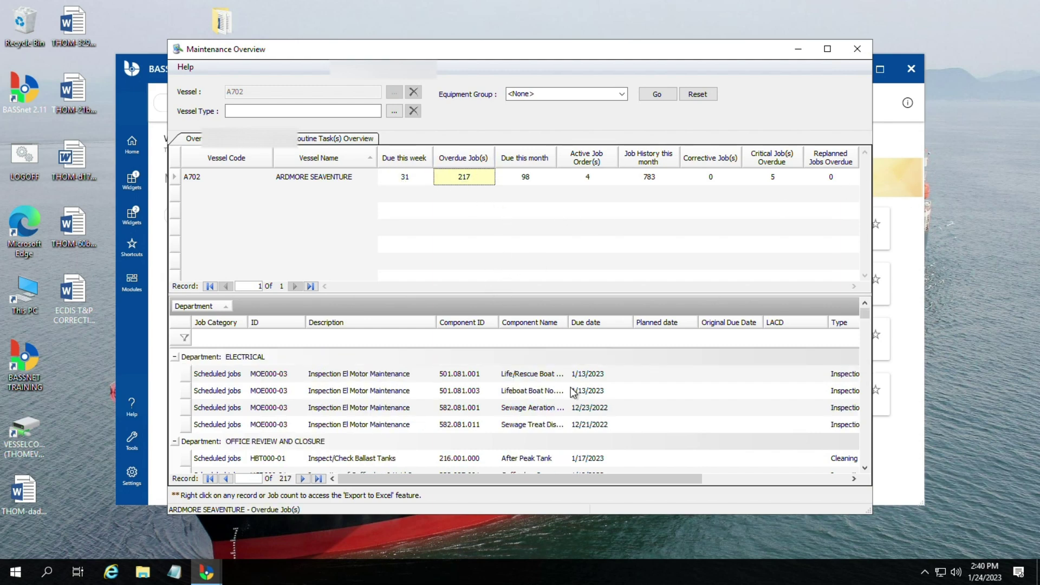
left_click(827, 51)
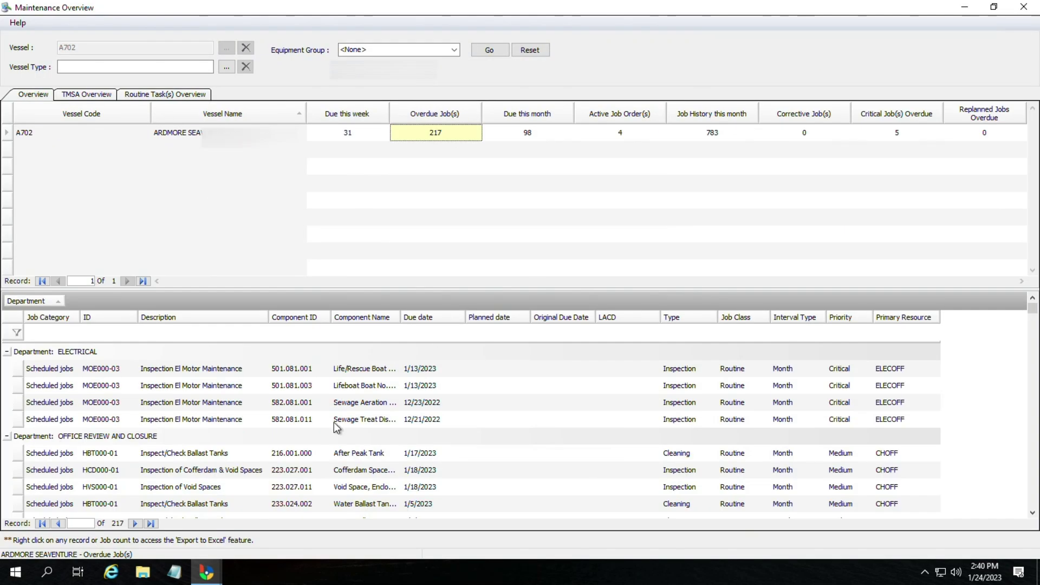
Step: Open the Check Echo Sounder job from the 31 due this week and start Report Job Done
left_click(349, 135)
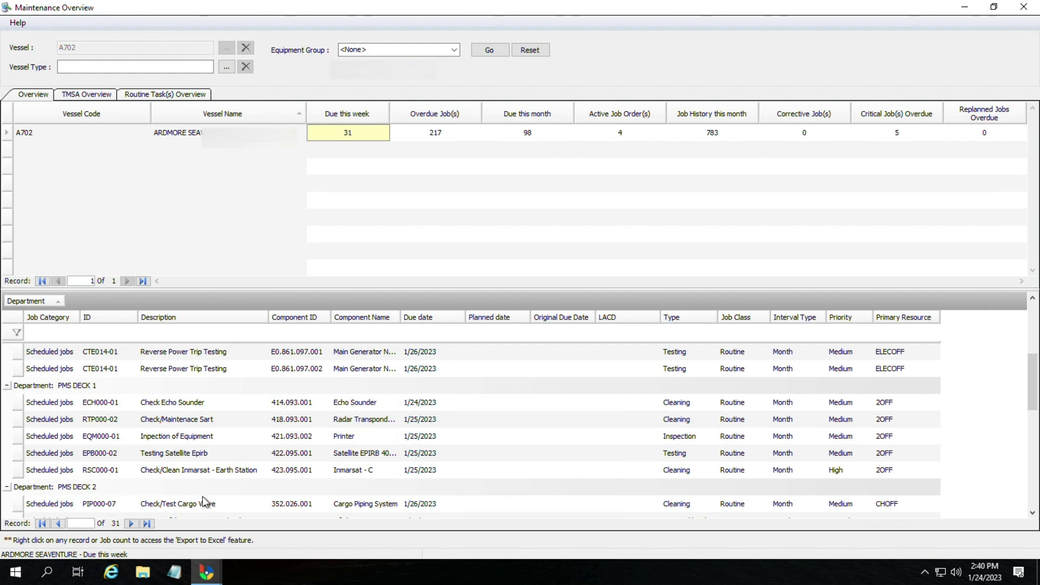
left_click(199, 405)
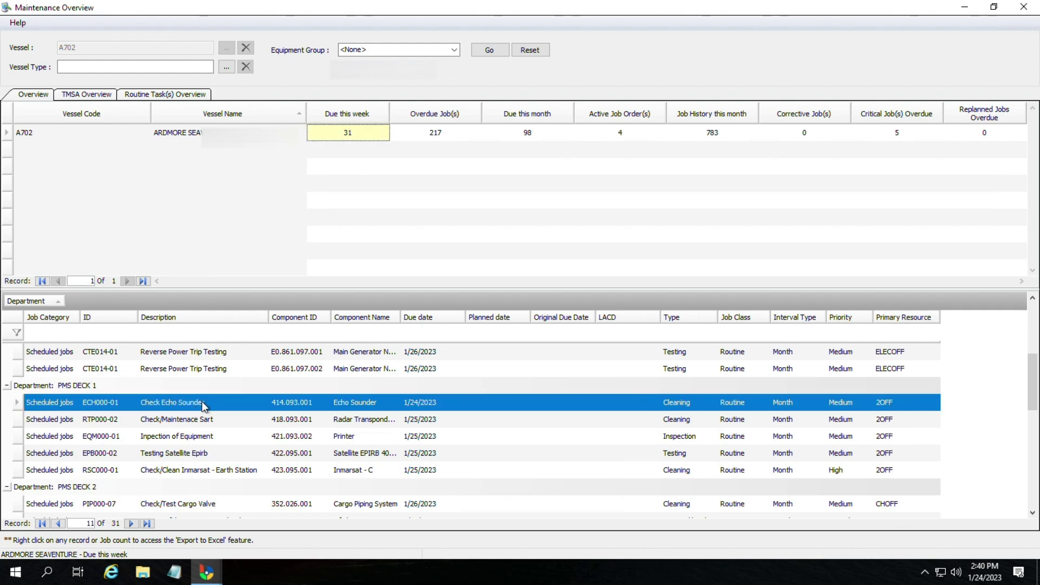
left_click(203, 405)
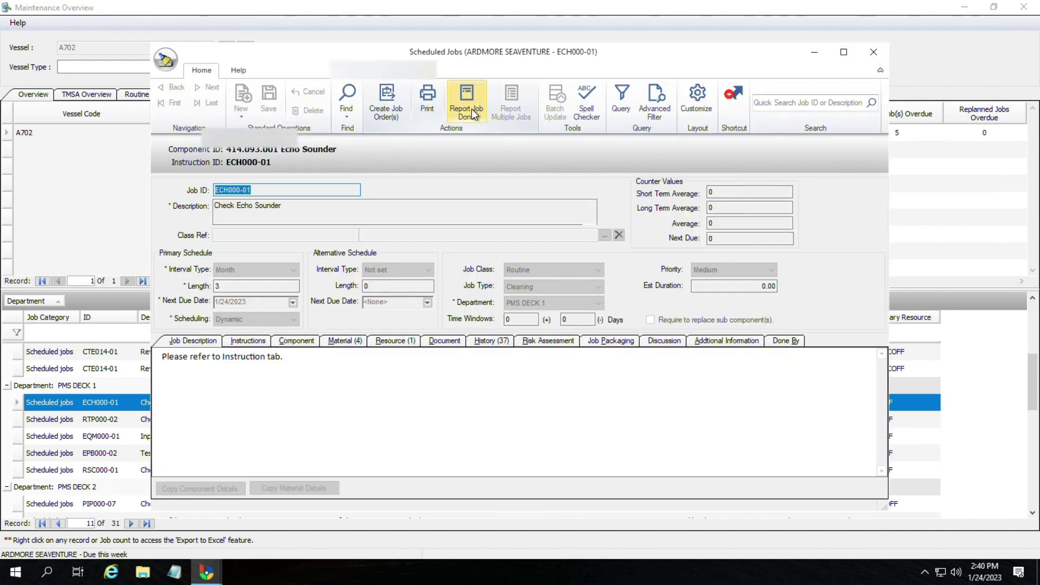
left_click(471, 108)
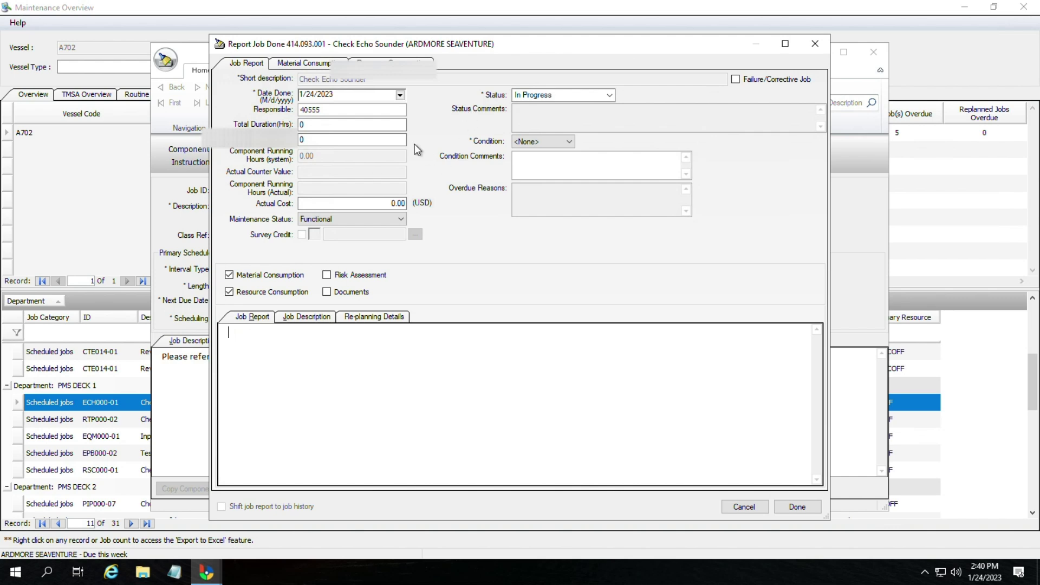
Step: Report the job Completed in Good condition with the note 'Job completed'
left_click(577, 94)
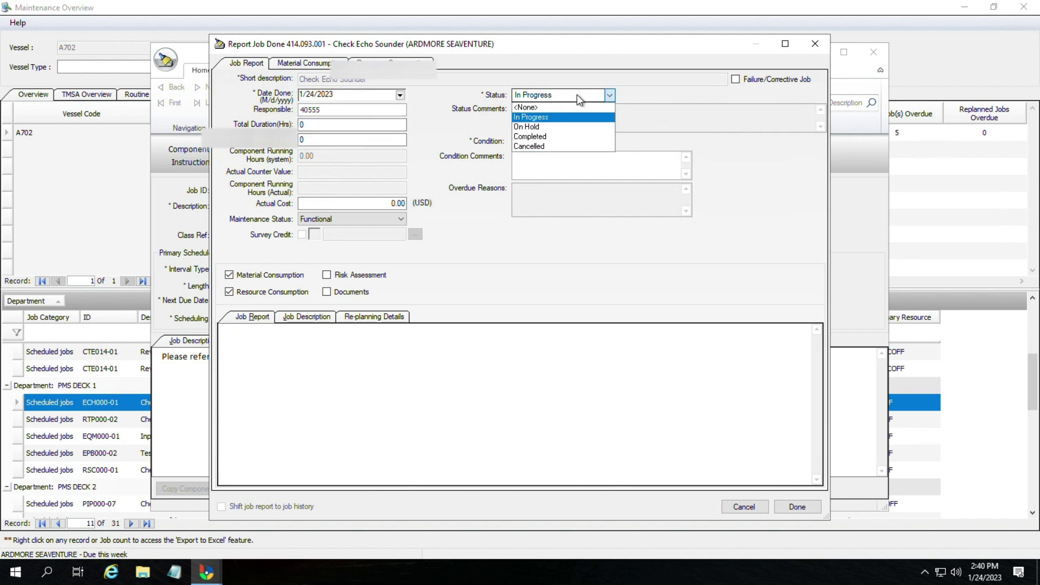
left_click(543, 137)
left_click(541, 142)
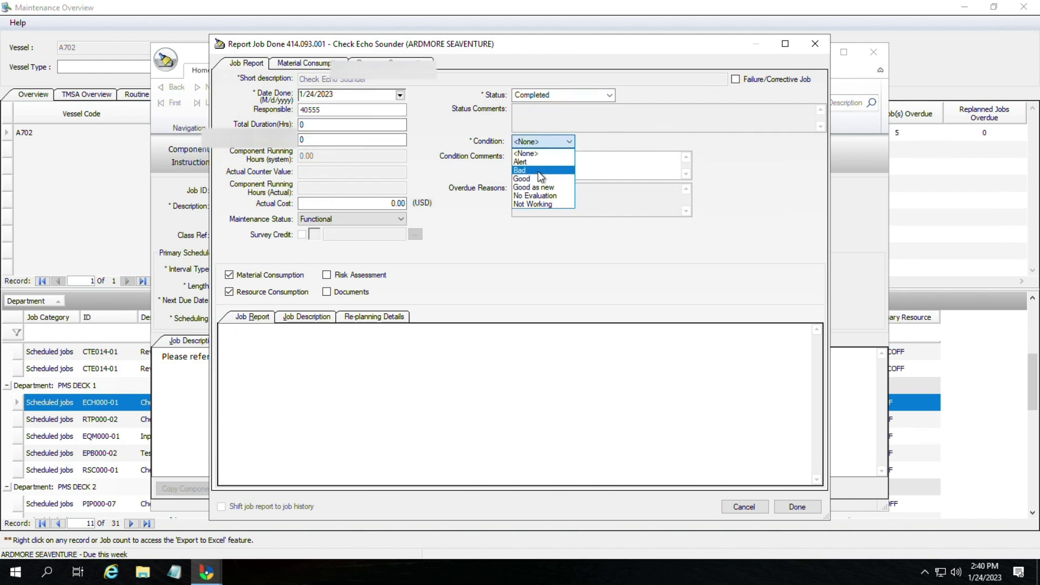
left_click(537, 178)
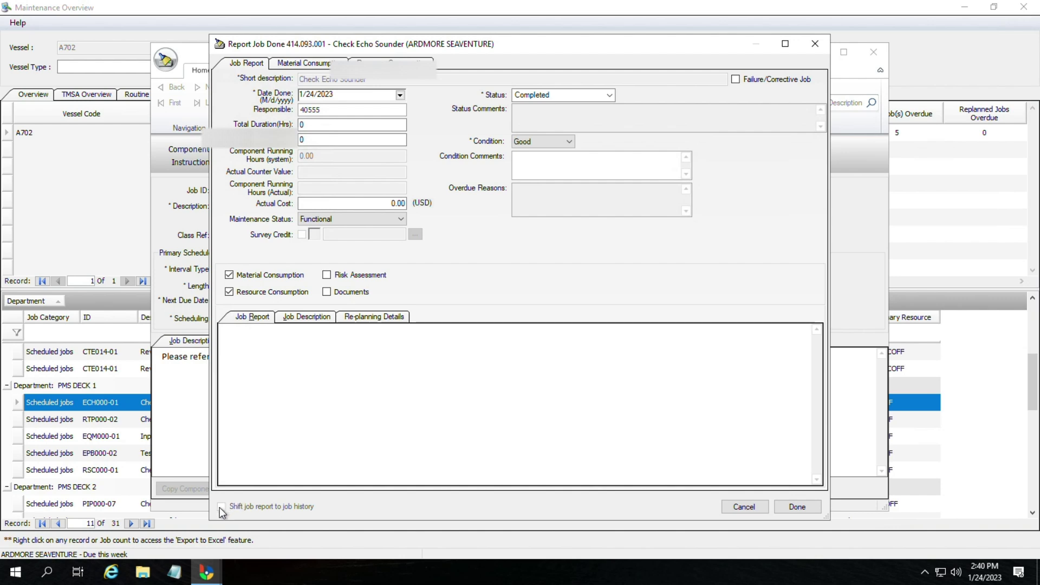
left_click(350, 416)
type("Job completed")
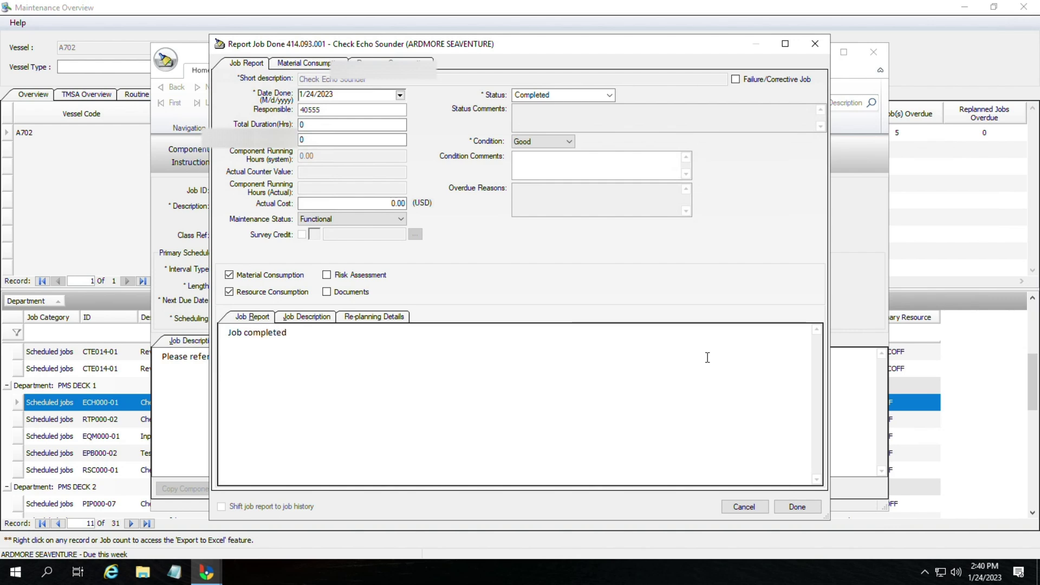
left_click(808, 506)
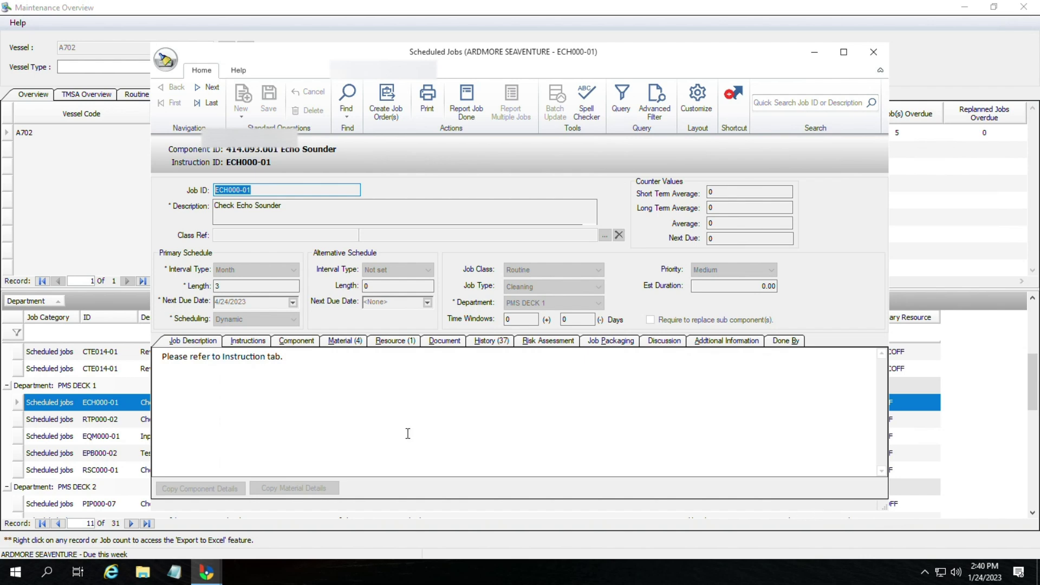
Step: Discard the reopened job-done report and close the Echo Sounder job record
left_click(334, 373)
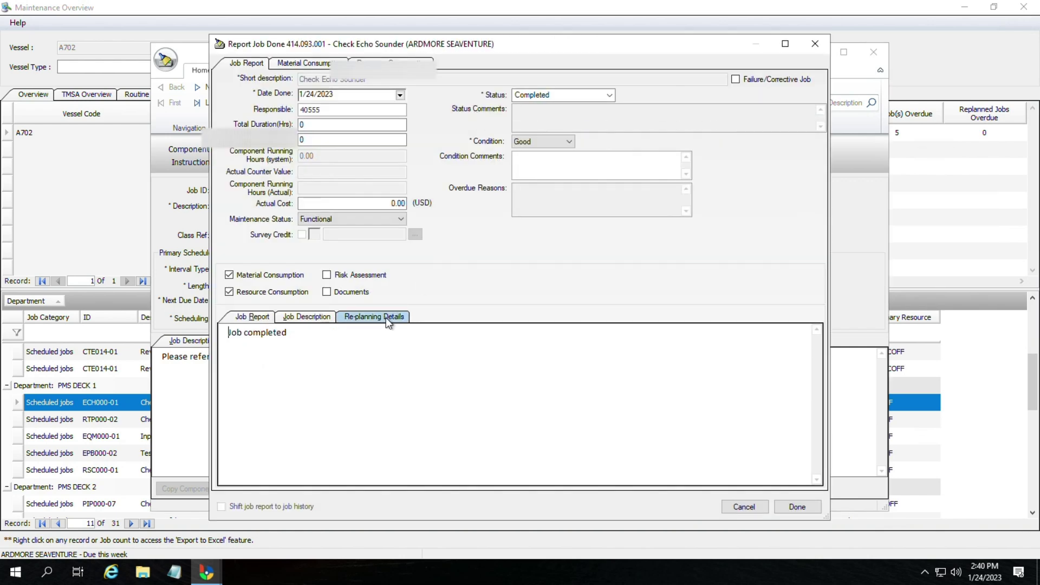
left_click(804, 54)
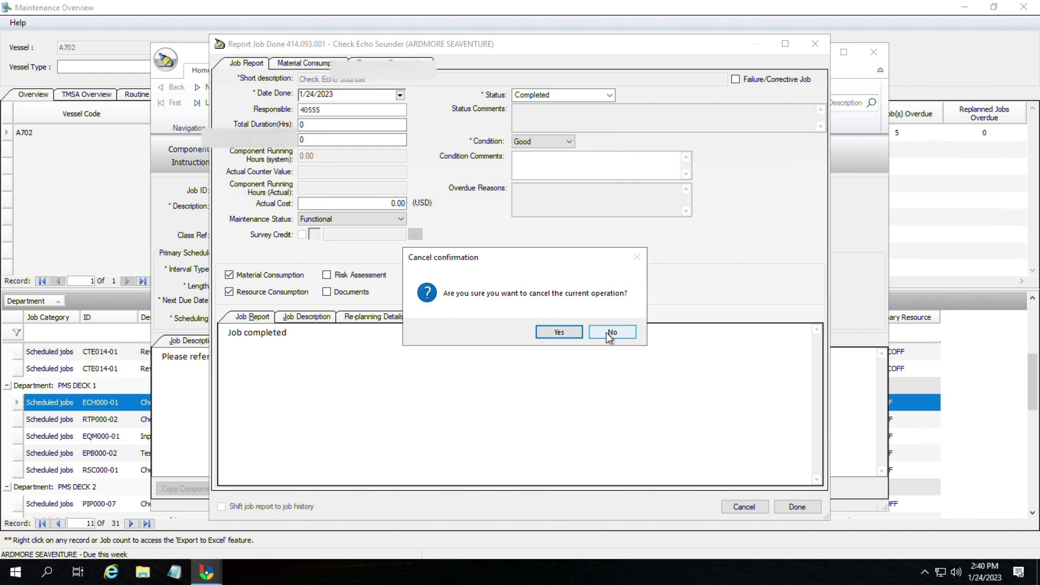
left_click(559, 332)
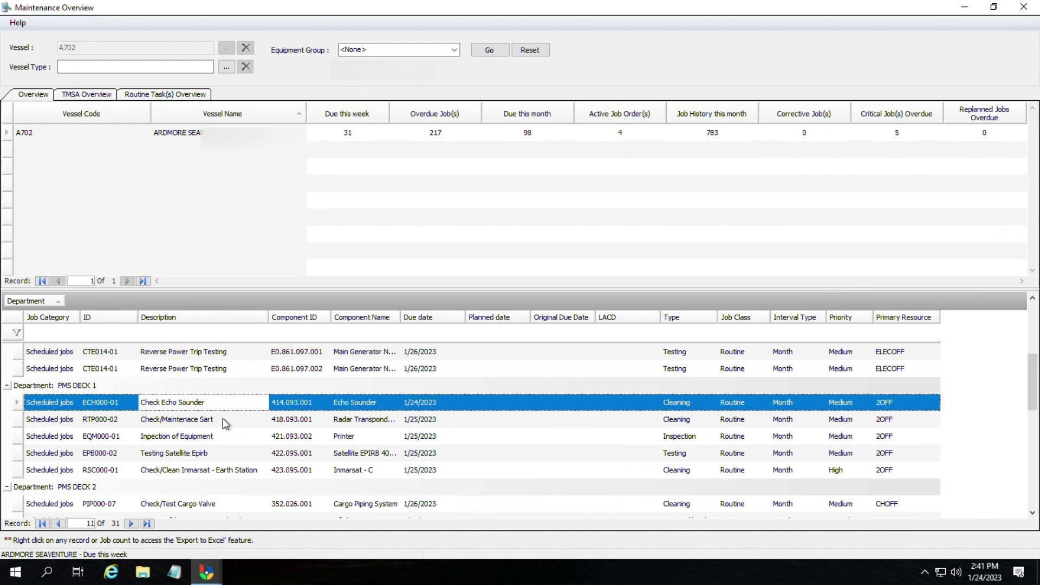
left_click(298, 418)
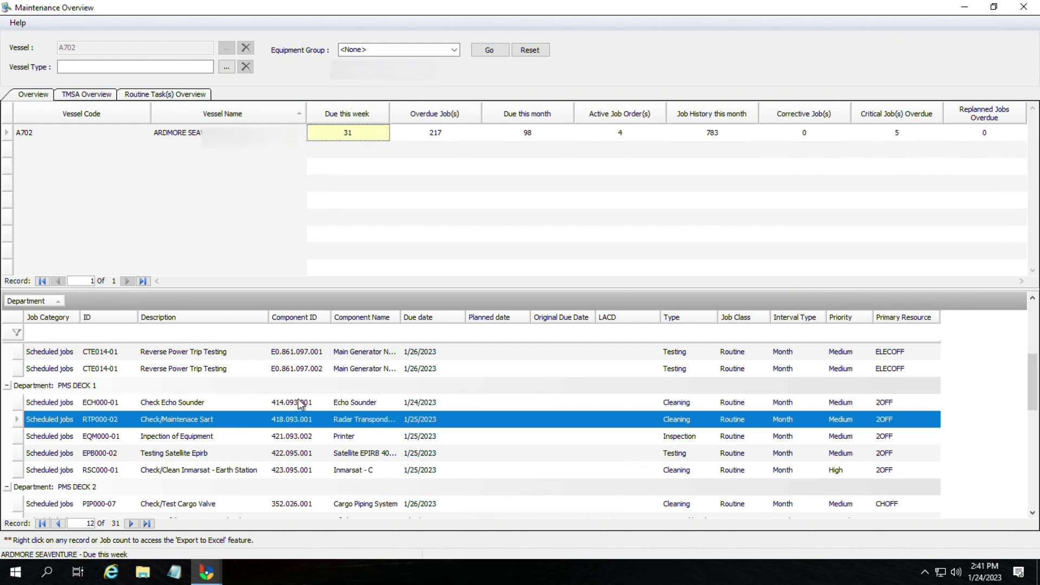
Step: Close and reopen the Maintenance Overview from the Maintenance modules page
scroll(303, 405, "down", 10)
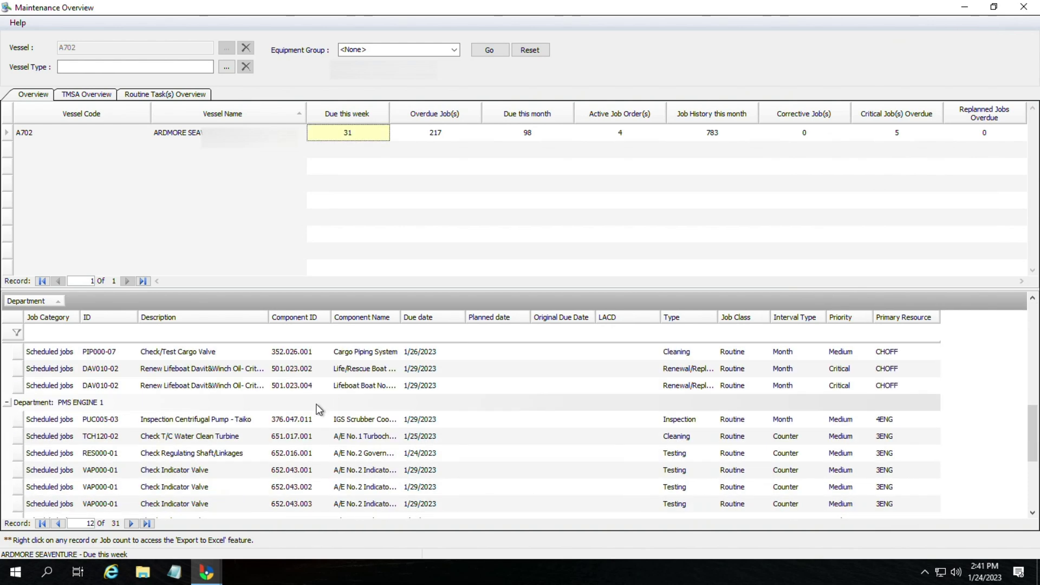
scroll(321, 409, "up", 1)
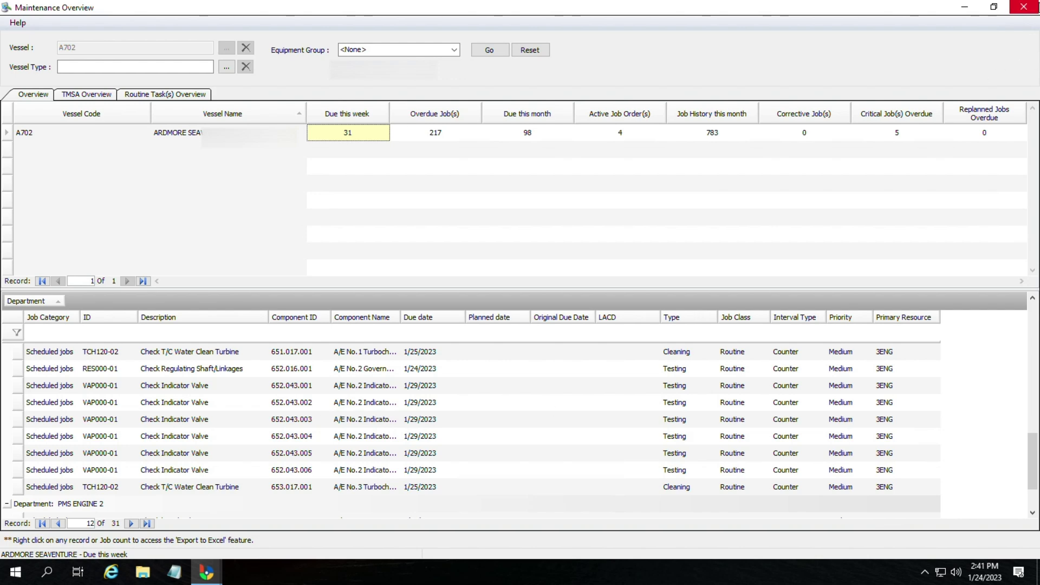
left_click(1031, 7)
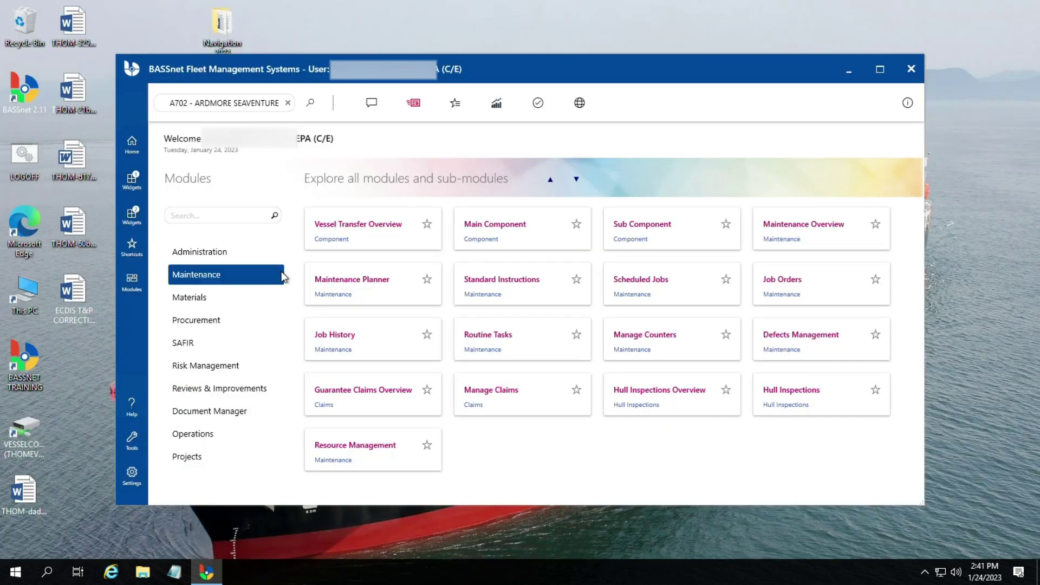
left_click(214, 301)
left_click(217, 276)
left_click(832, 236)
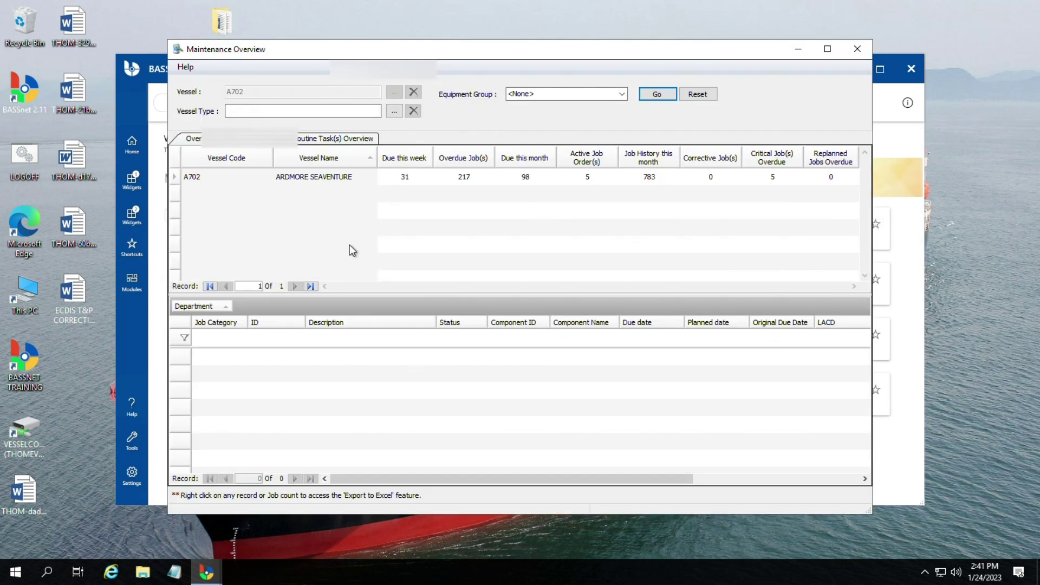
left_click(867, 56)
left_click(778, 231)
Step: Maximize the 217 overdue jobs list and open the Master Clock inspection EQM000-01
left_click(405, 178)
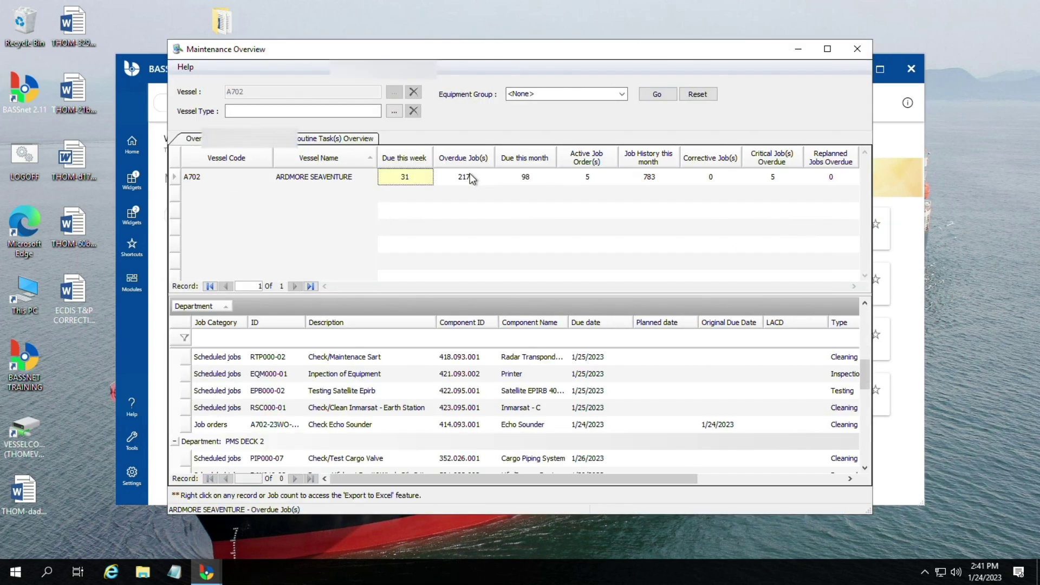
left_click(479, 183)
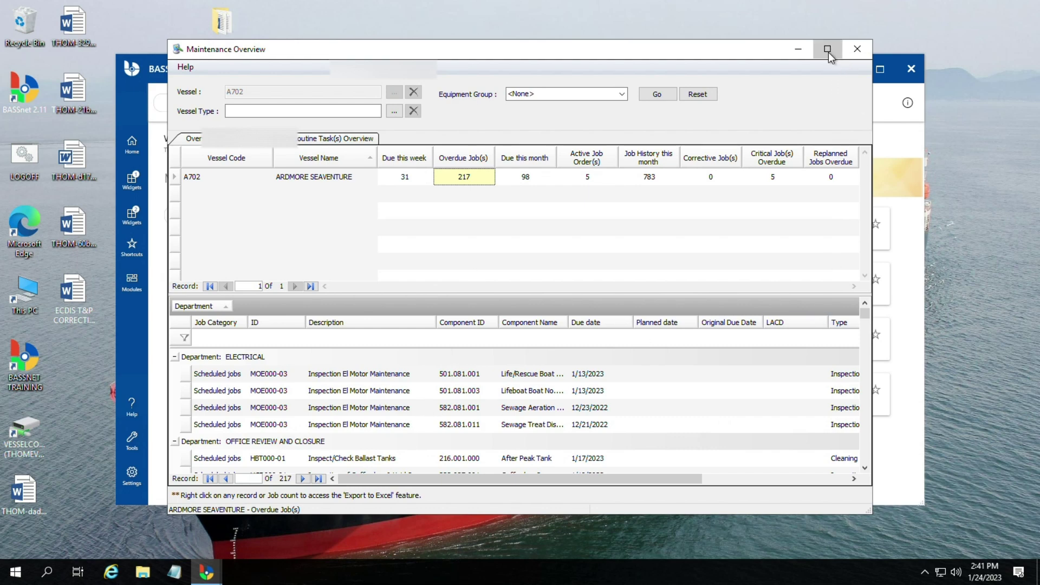
left_click(827, 50)
scroll(410, 461, "down", 5)
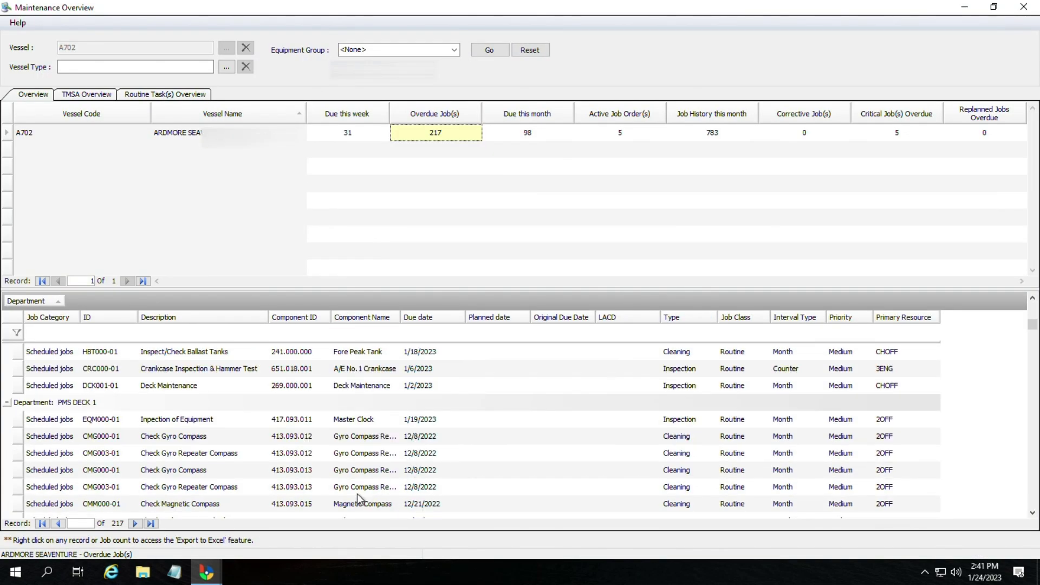
double_click(185, 424)
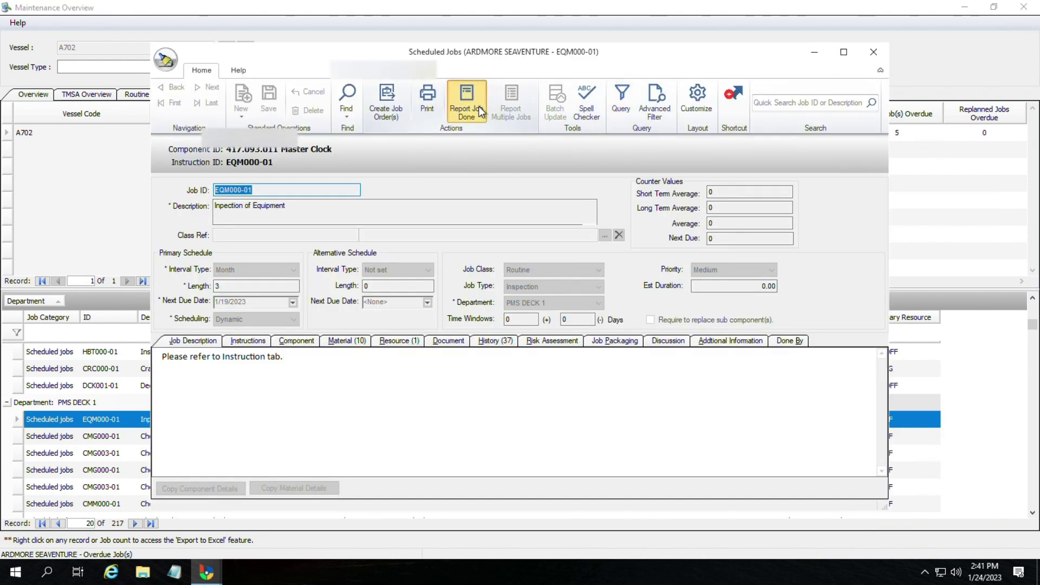
Step: Report the Master Clock inspection done with status Completed and condition Good
left_click(479, 106)
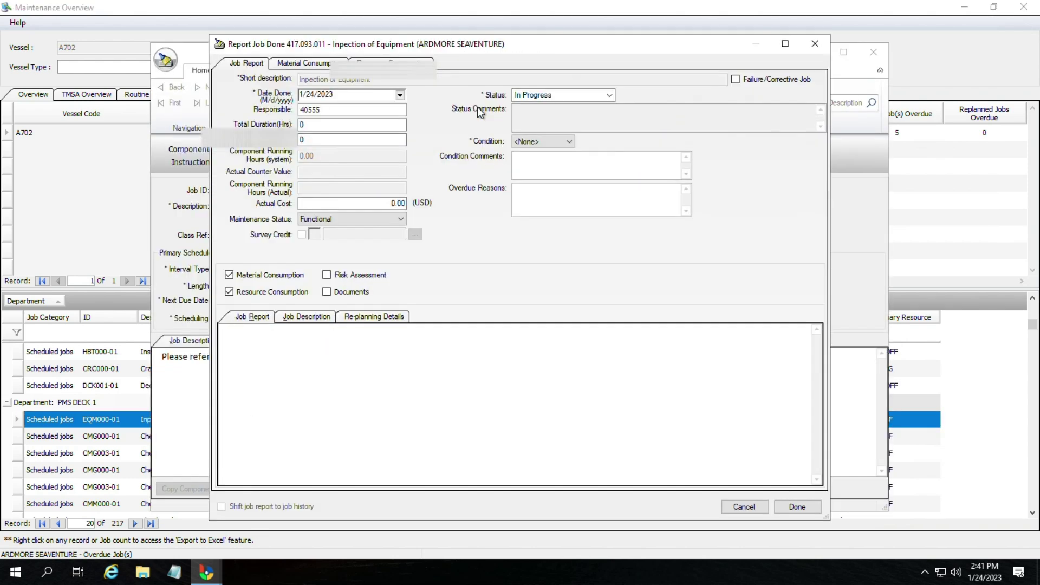
left_click(551, 100)
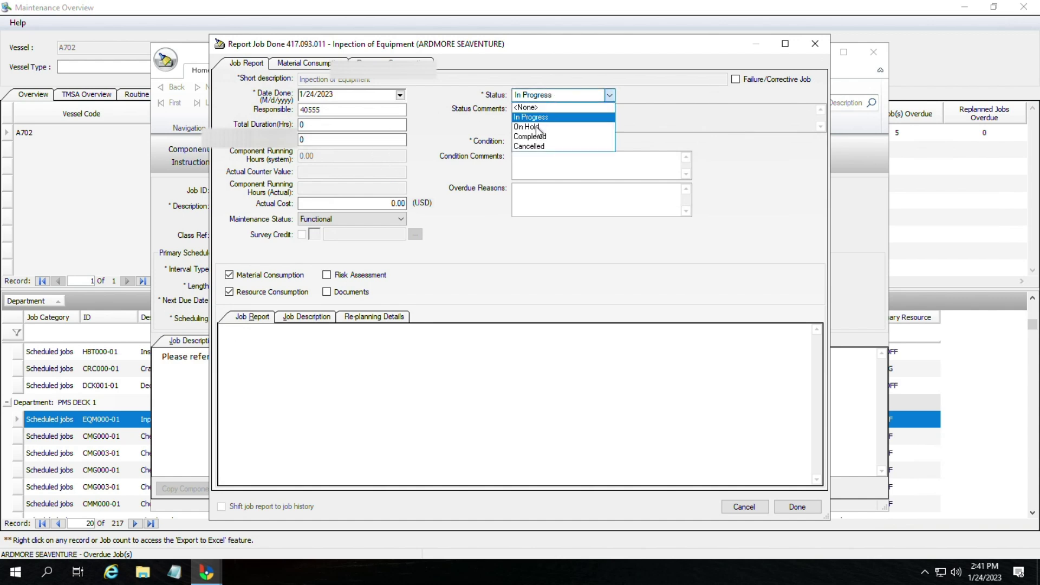
left_click(532, 139)
left_click(544, 143)
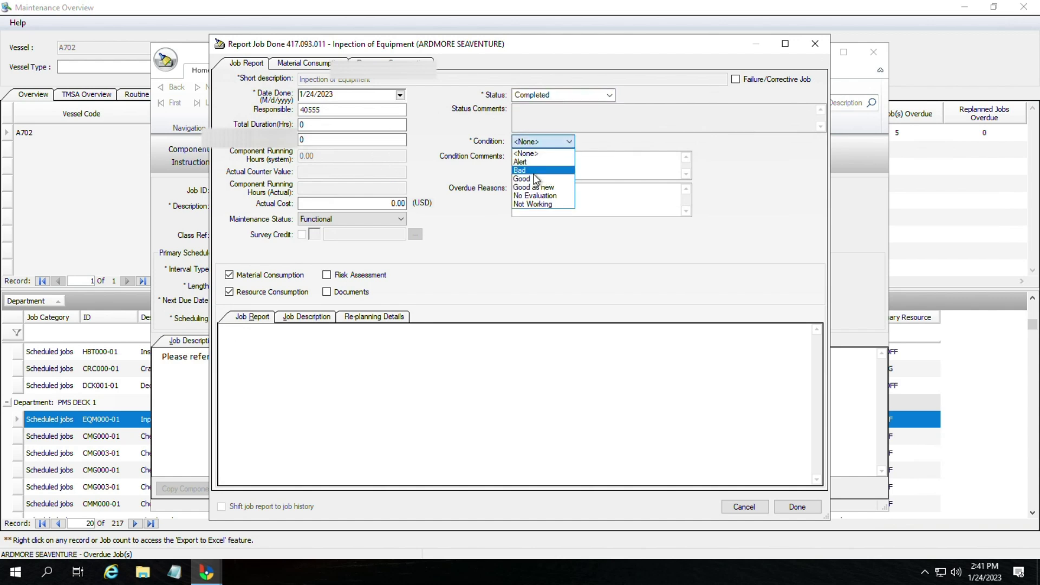
left_click(533, 174)
Step: Enter overdue reason 'due to transition to bassnet' and job report 'job completed', then close
left_click(532, 205)
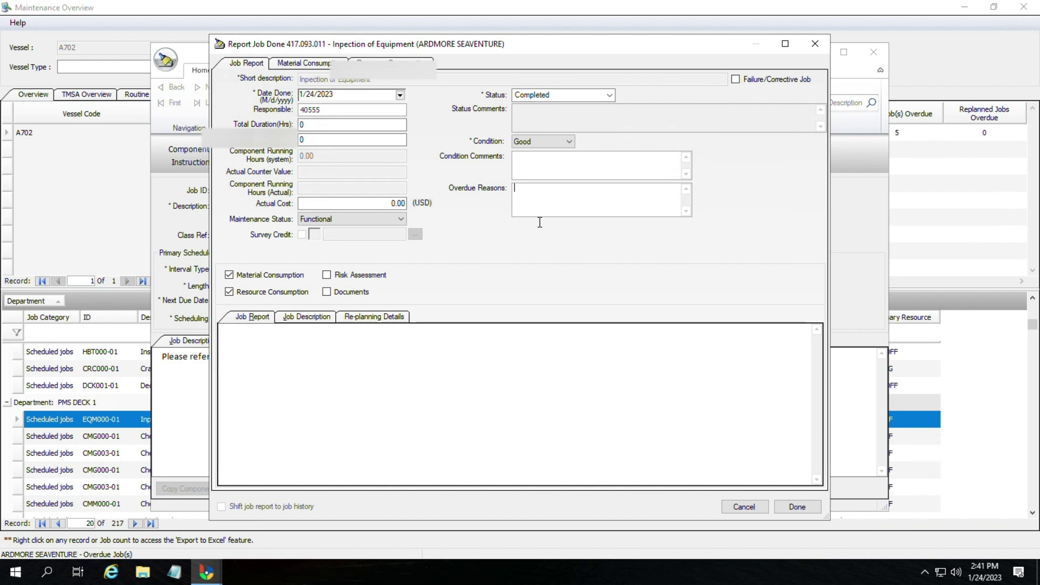
type("due to transition to bassnet")
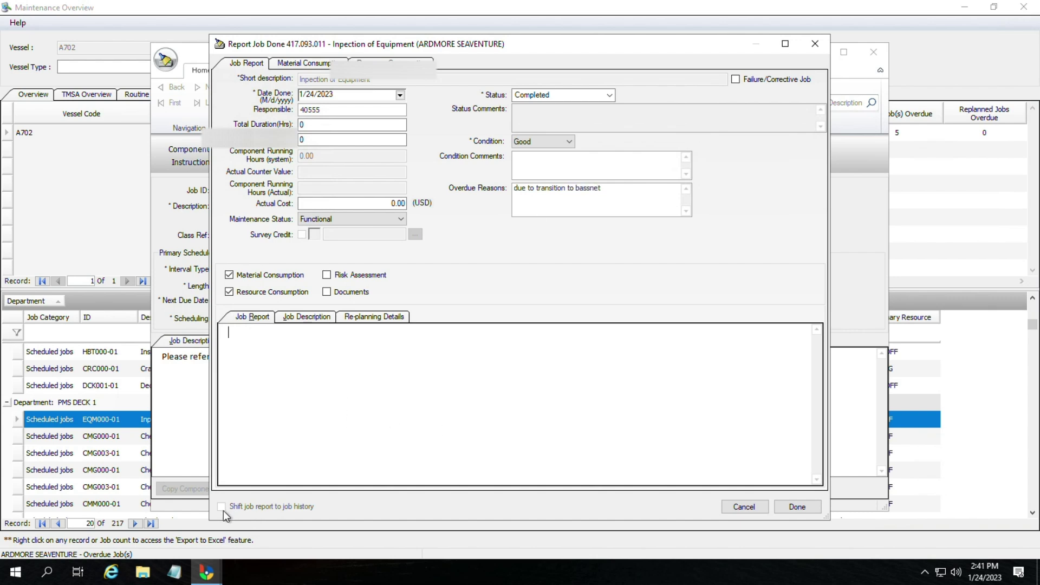
left_click(288, 419)
type("job completed")
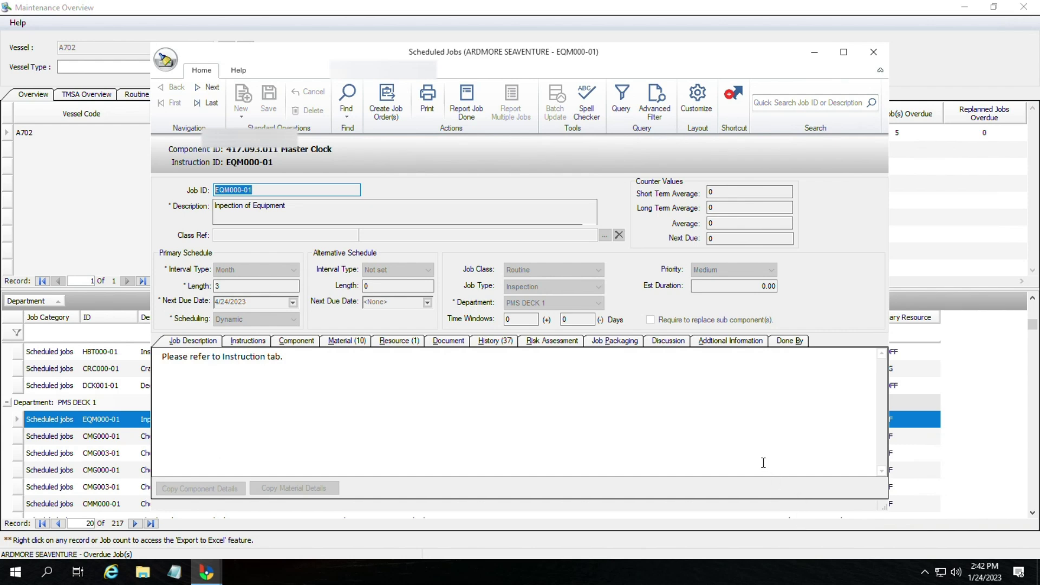
left_click(873, 52)
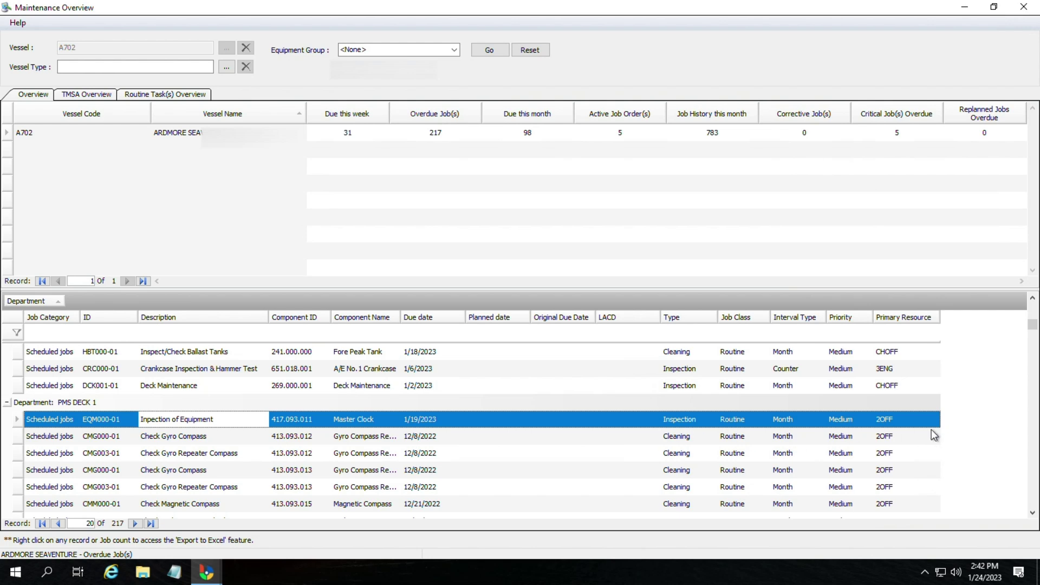
Step: Scroll the overdue grid and review the ACC009-01 accumulator check job details
left_click(352, 385)
scroll(431, 434, "down", 10)
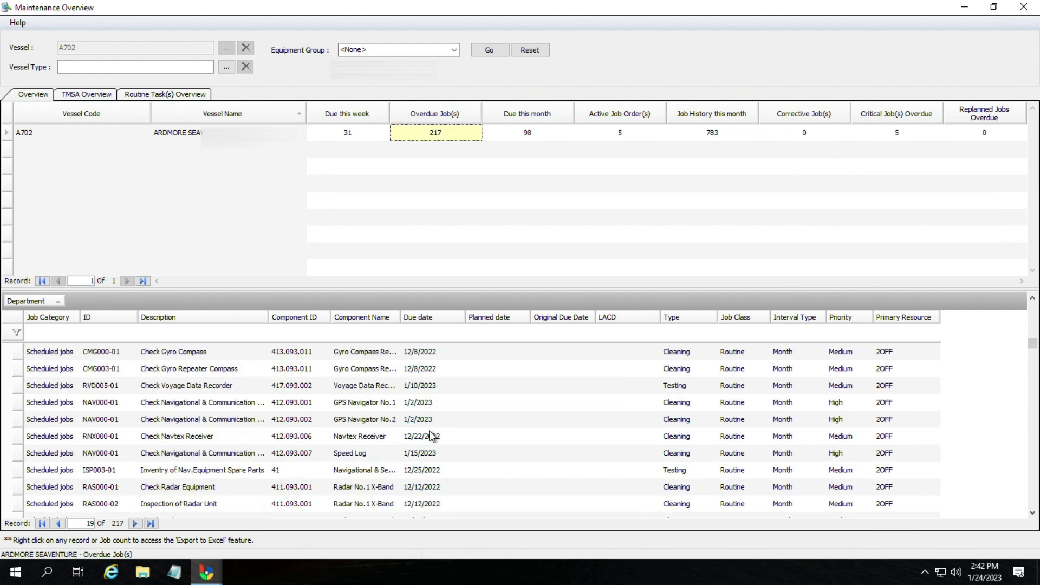
scroll(391, 469, "down", 15)
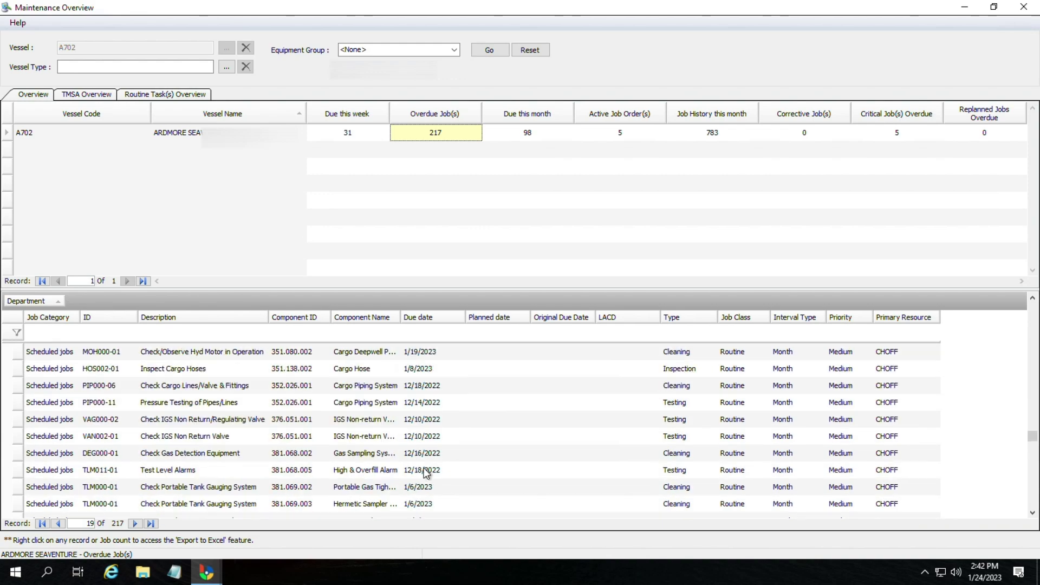
scroll(453, 482, "down", 8)
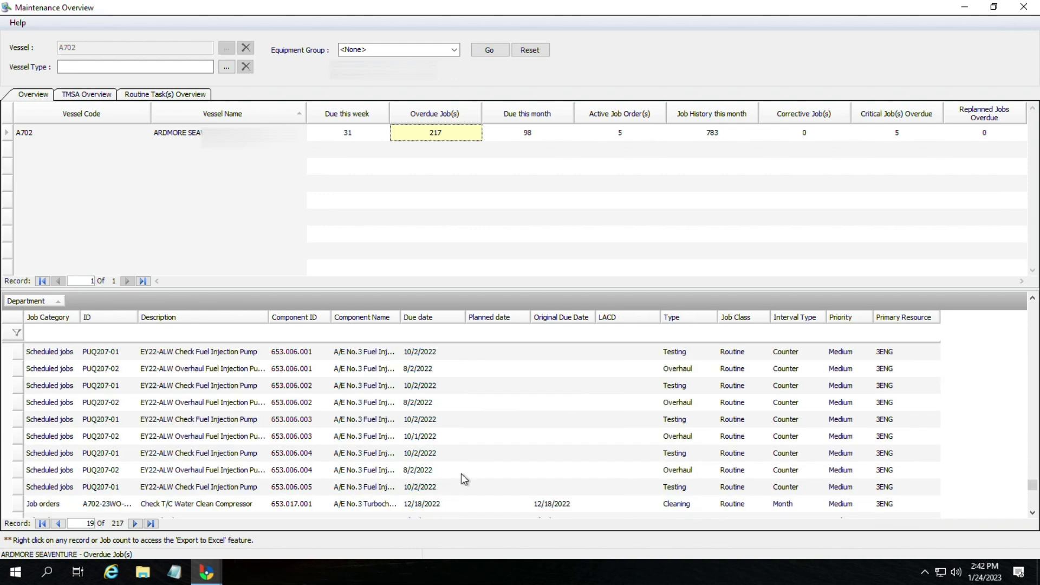
left_click(383, 505)
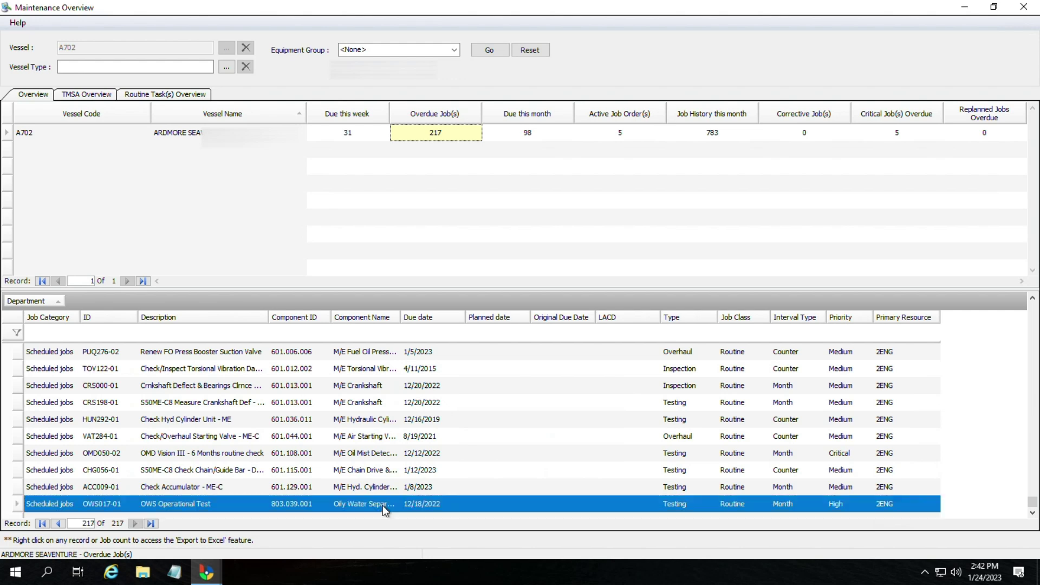
left_click(393, 488)
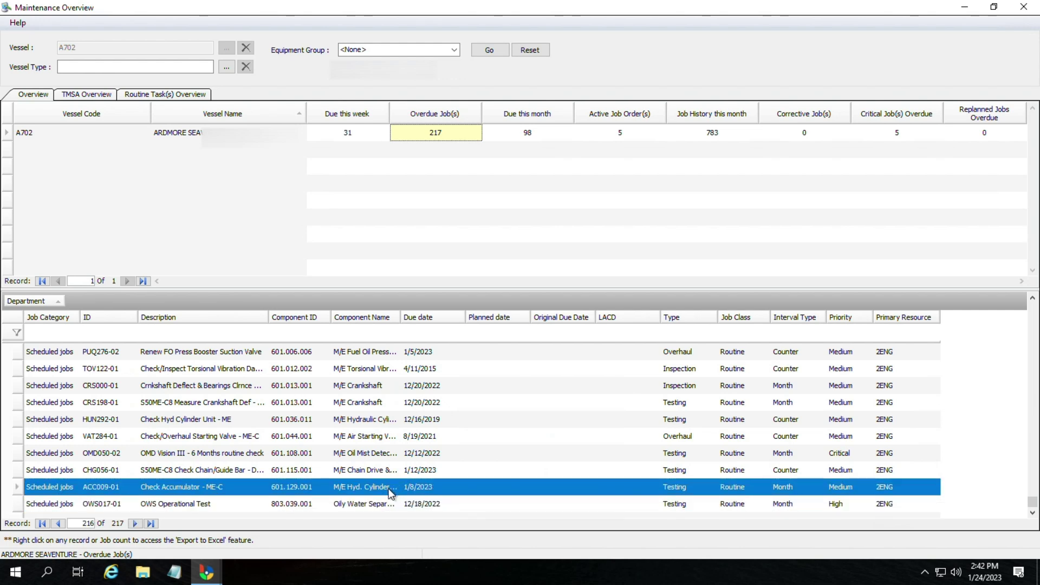
double_click(389, 487)
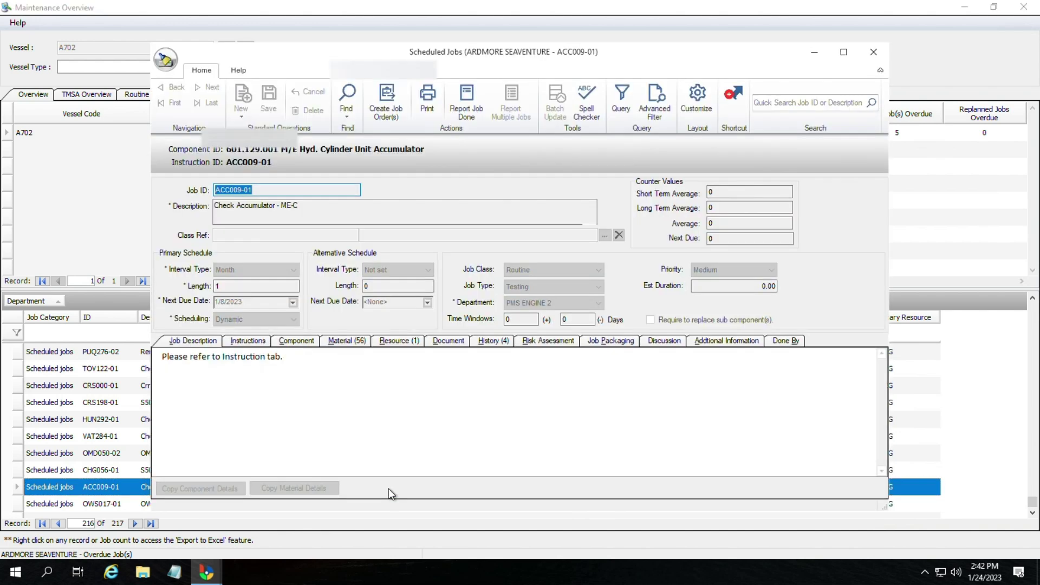
left_click(873, 51)
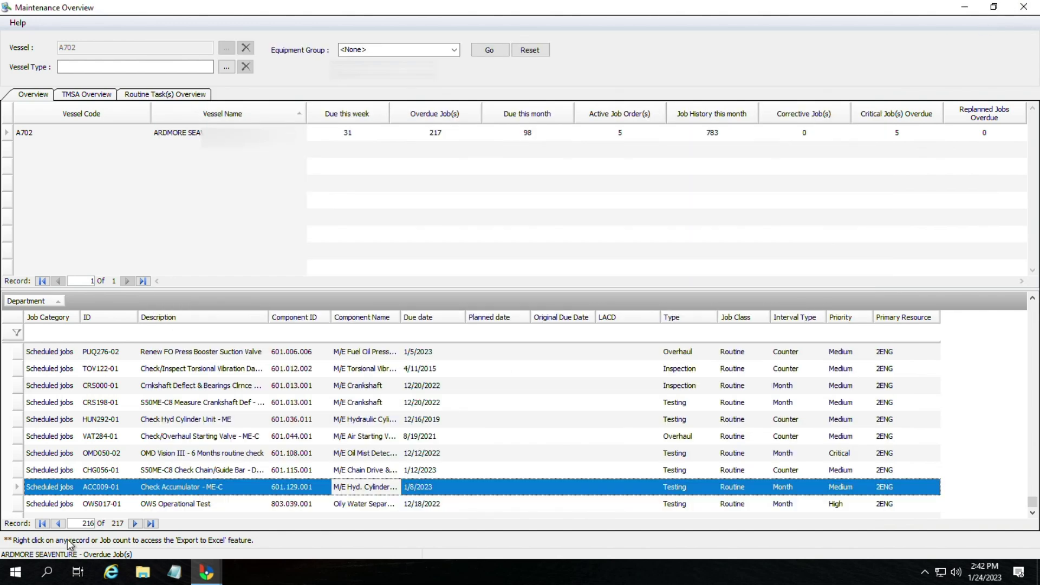
Step: Review the OMD050-02 oil mist detector job details, then close the Maintenance Overview
left_click(179, 471)
left_click(206, 453)
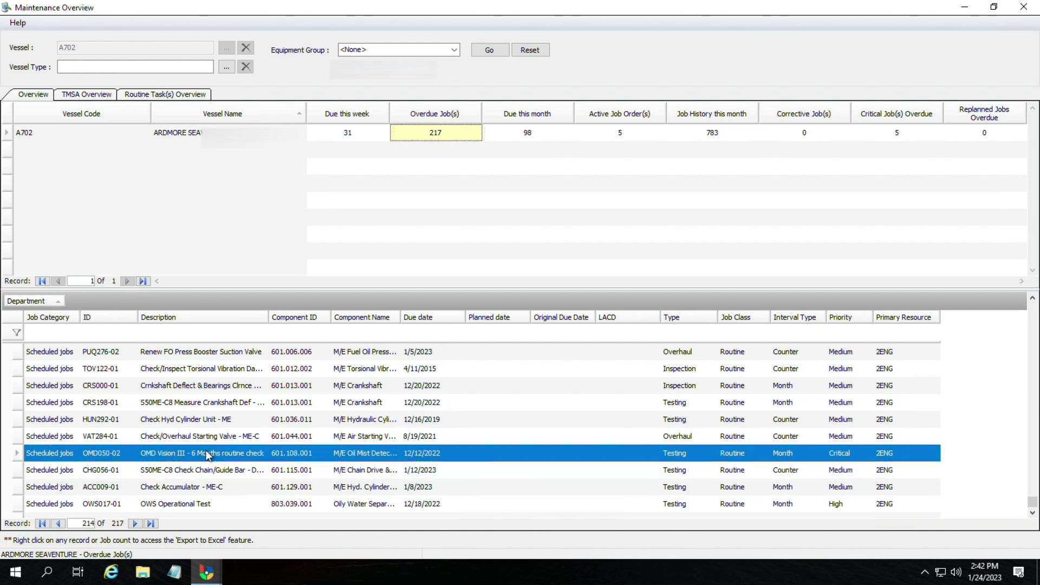
double_click(206, 452)
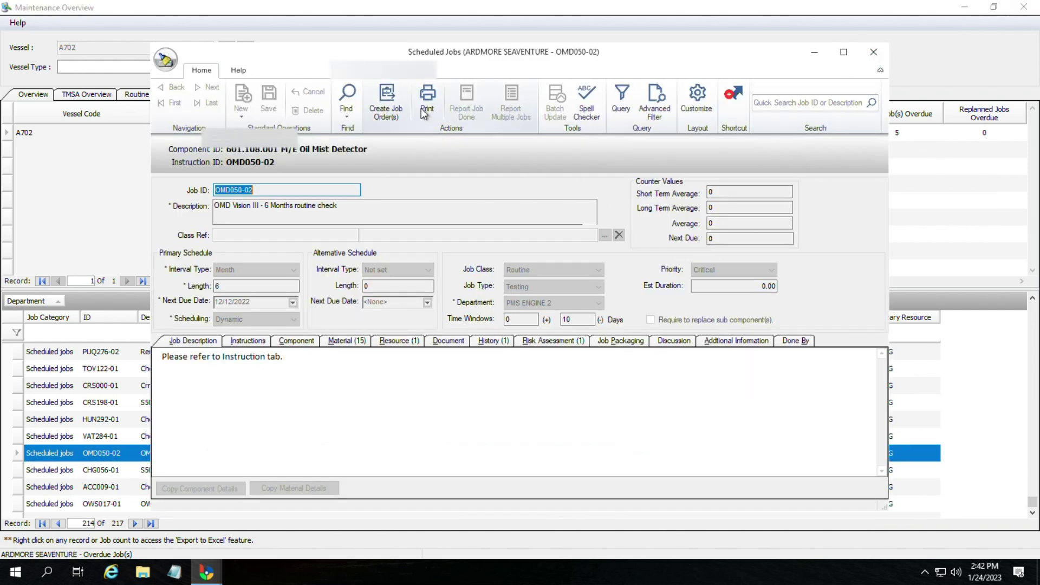
left_click(871, 52)
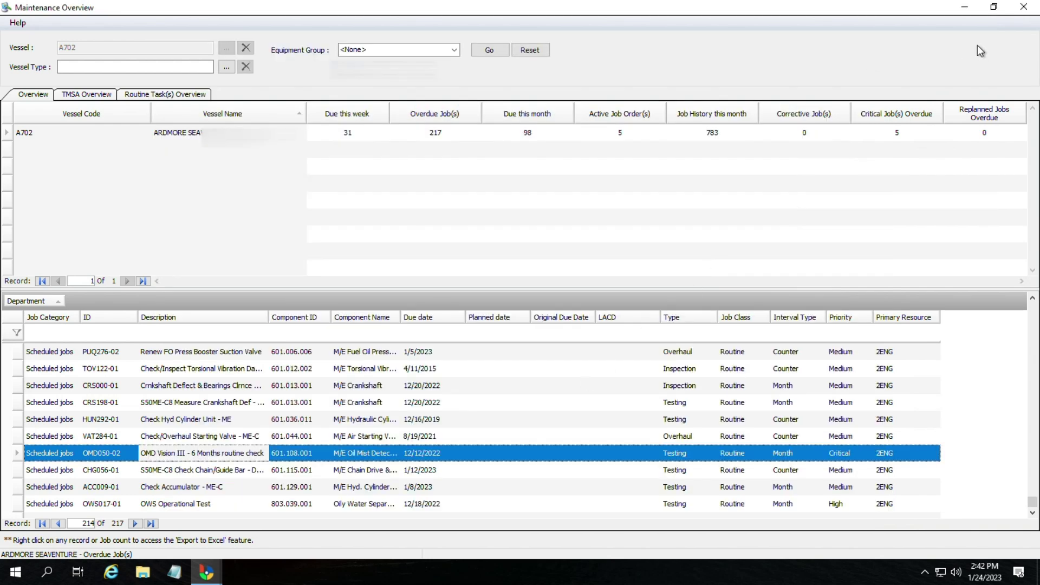
left_click(1032, 11)
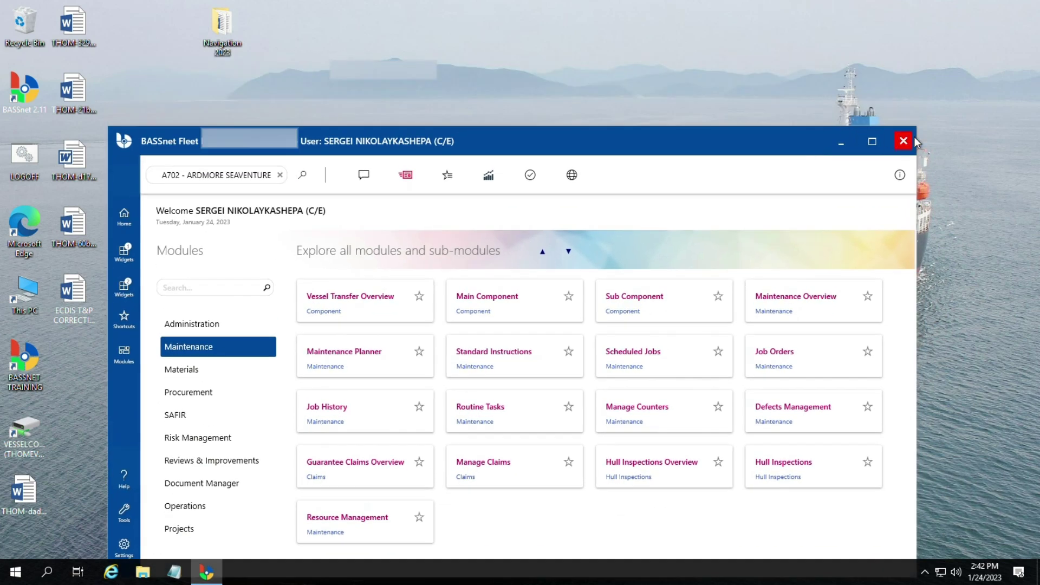
Step: Exit BASSnet, confirming Yes, and refresh the desktop twice
left_click(903, 141)
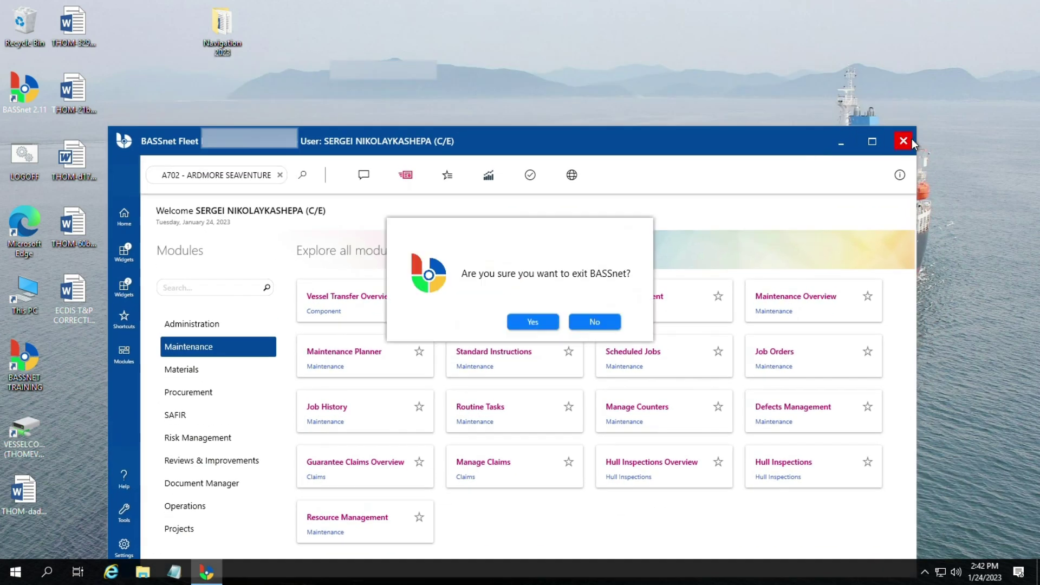
left_click(553, 321)
right_click(478, 130)
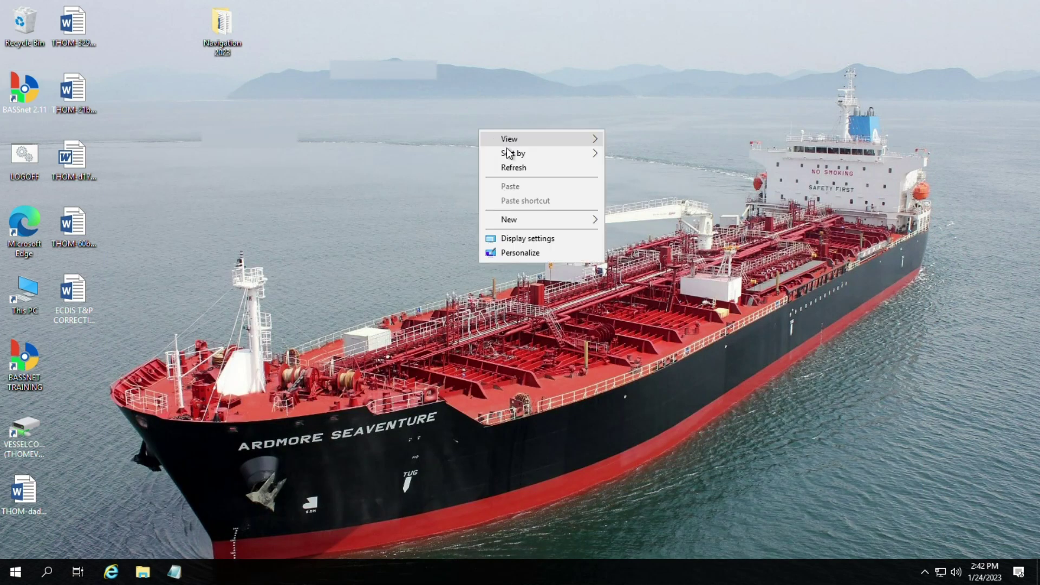
left_click(514, 169)
right_click(449, 165)
left_click(482, 203)
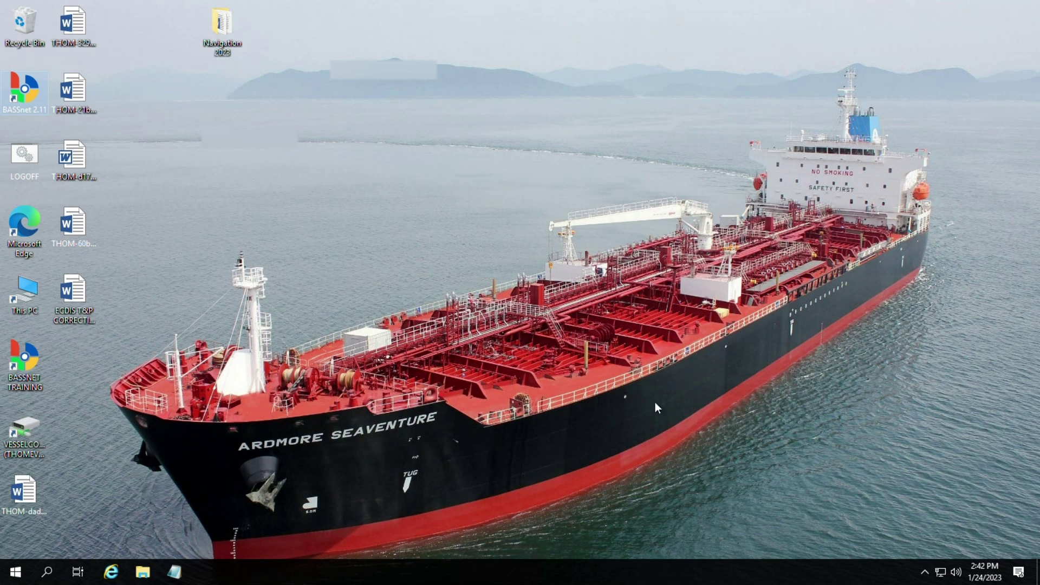
Step: Submit a new BASSnet login with the user ID and password
type("2")
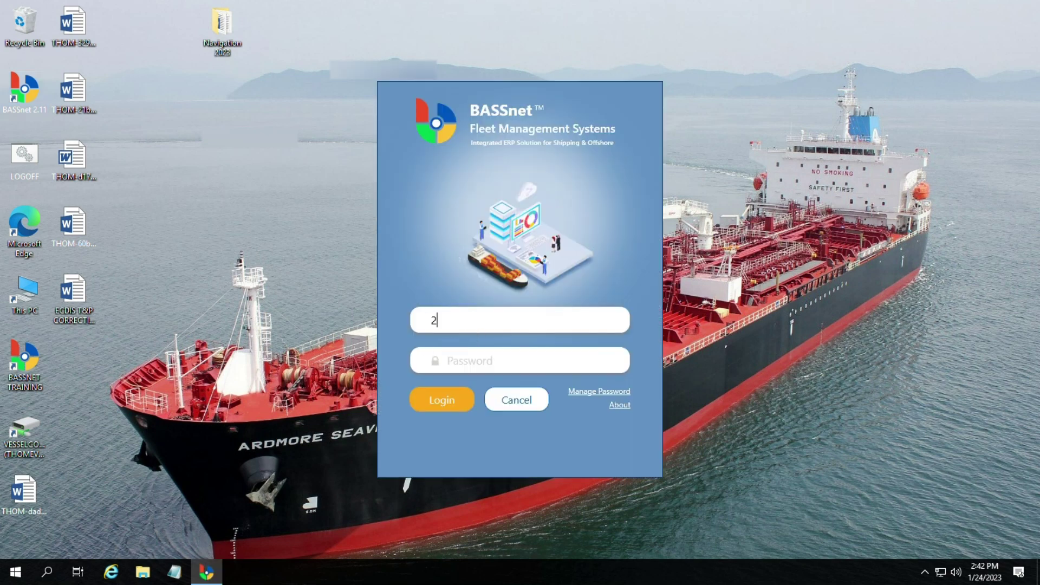
type("2173")
left_click(501, 359)
type("*********")
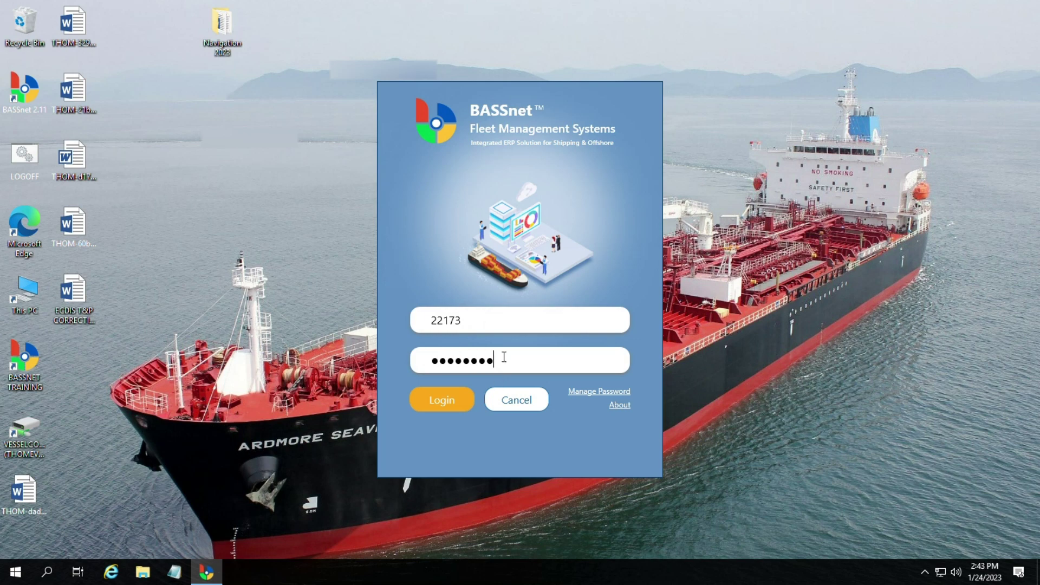
left_click(457, 400)
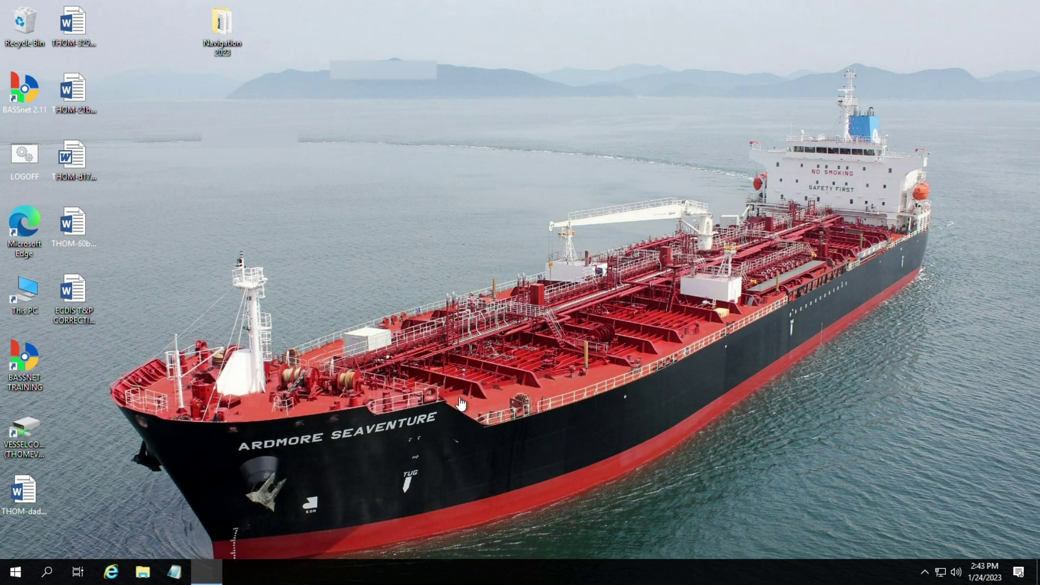
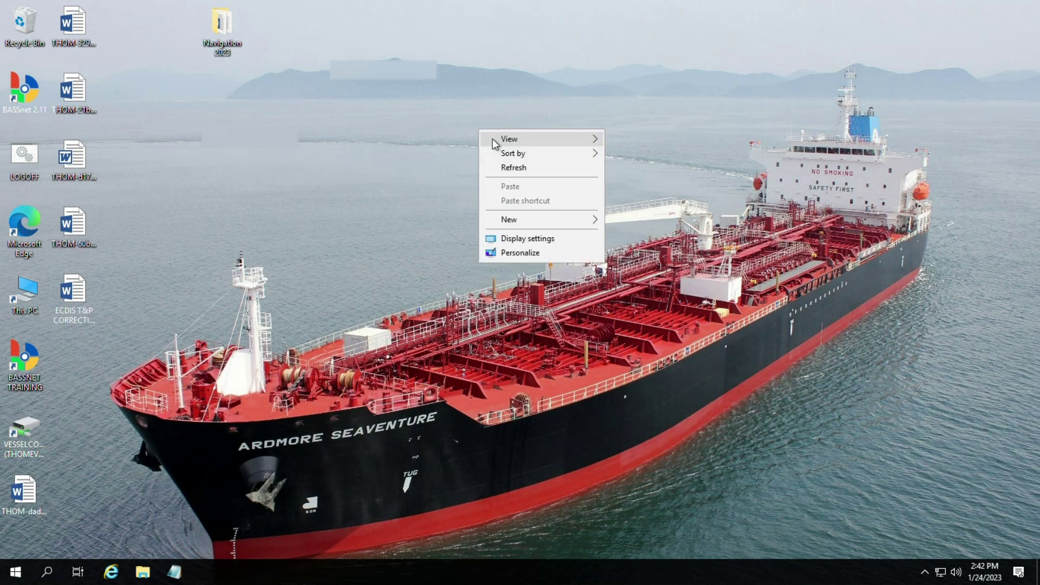
Step: Refresh the desktop, log in to BASSnet with the user ID and password, and show the Modules page
right_click(448, 162)
left_click(476, 202)
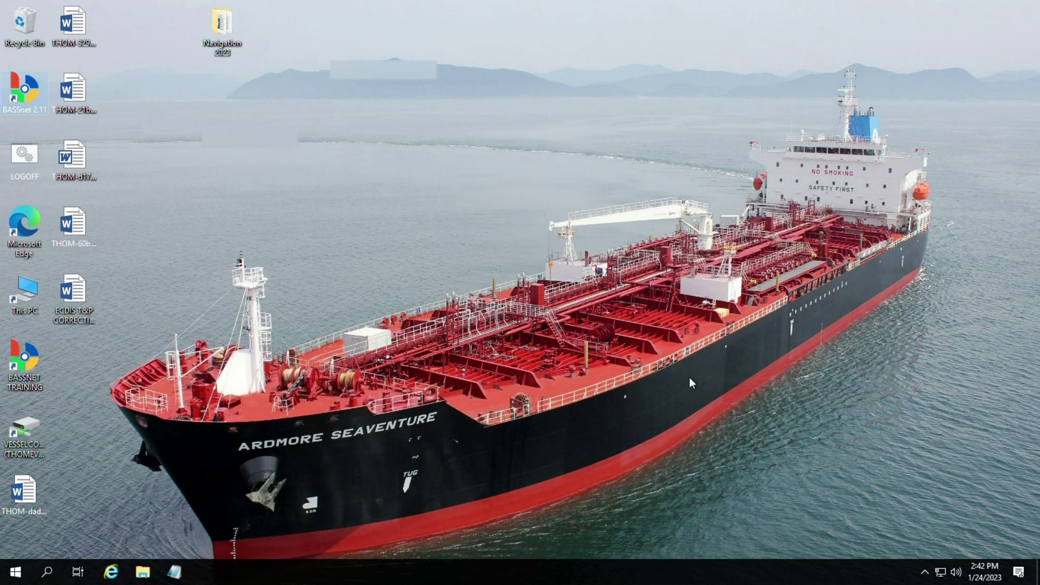
left_click(471, 331)
type("22173")
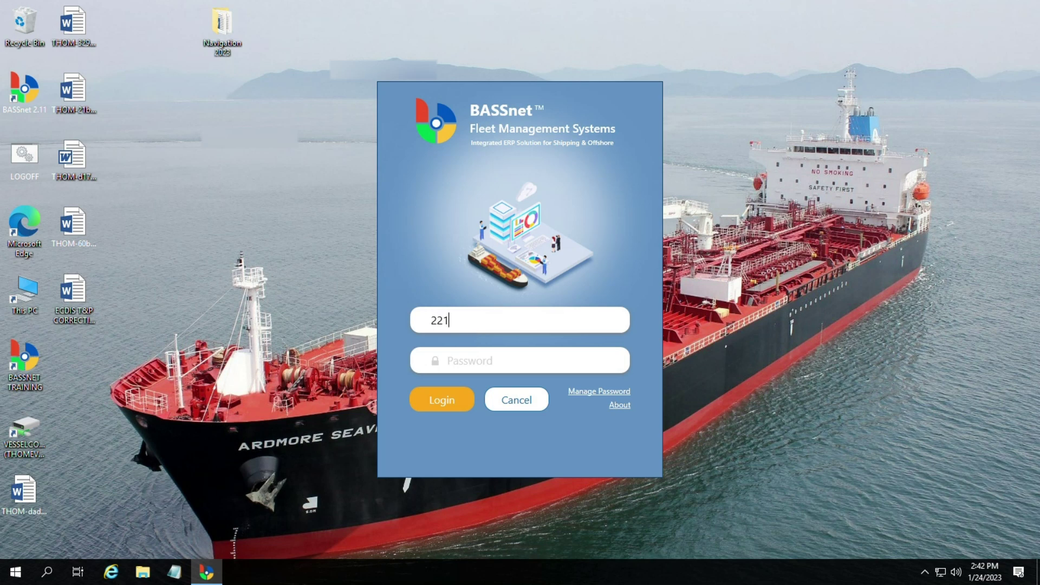
left_click(502, 360)
type("********")
left_click(455, 399)
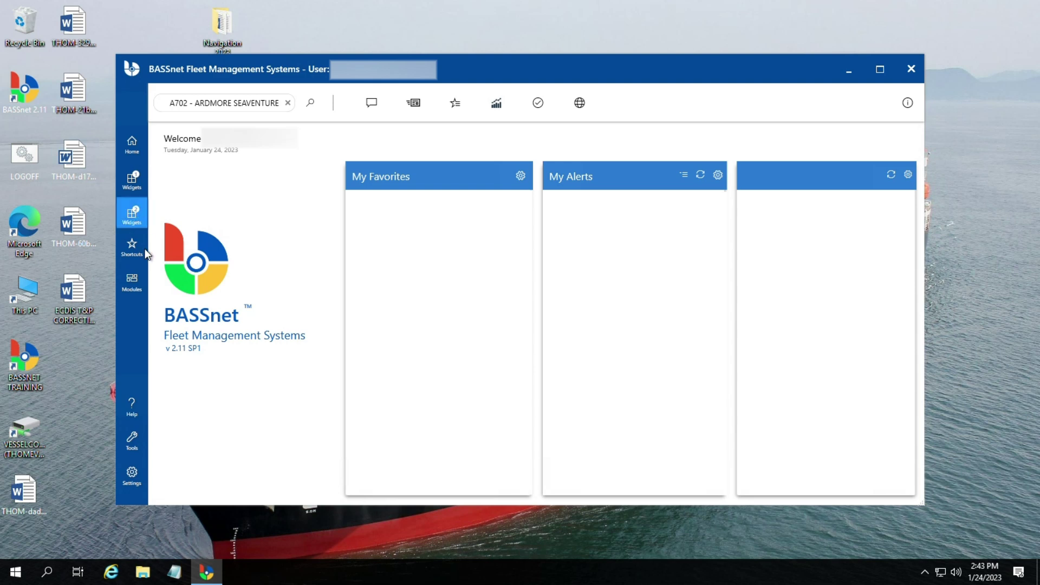
left_click(132, 282)
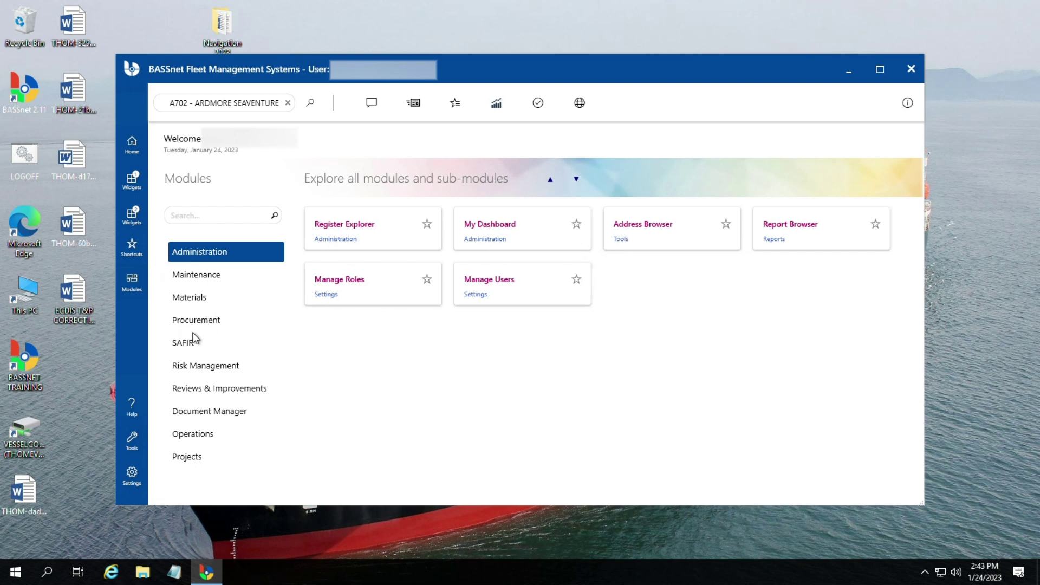
Step: Open Maintenance Overview, list the 31 jobs due this week, and maximize the window
left_click(204, 276)
left_click(811, 244)
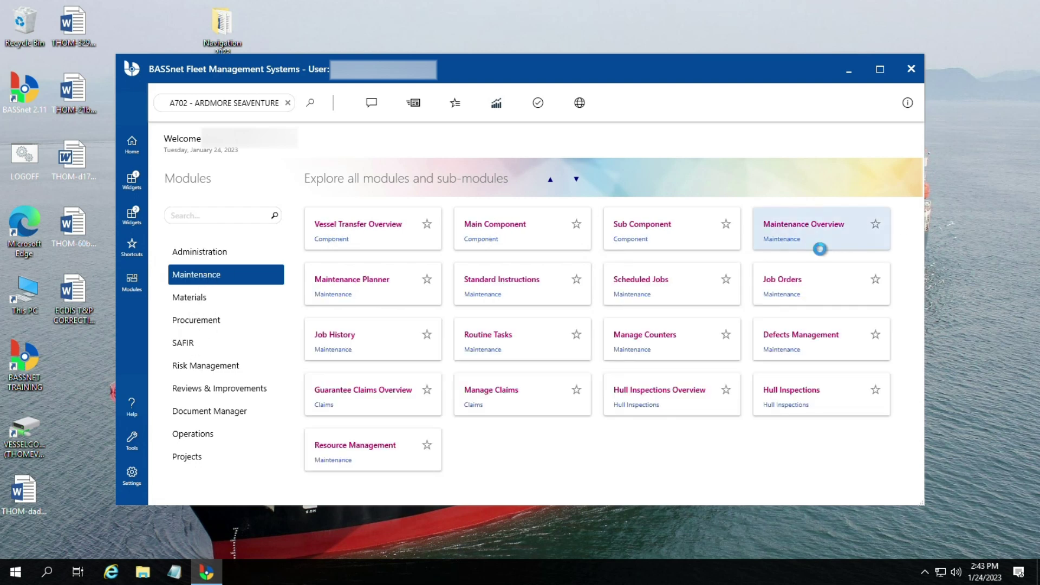
left_click(464, 182)
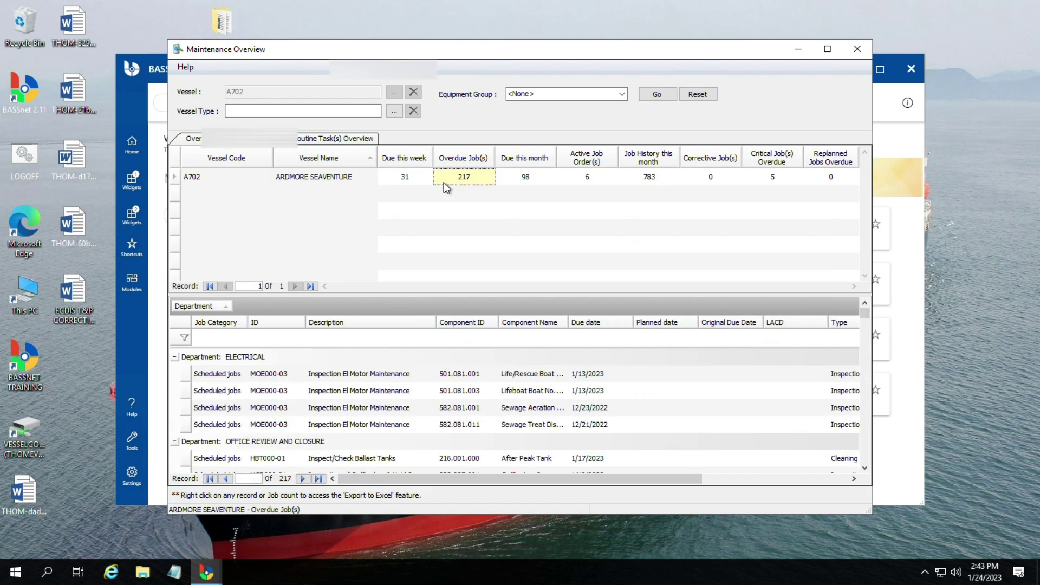
left_click(408, 177)
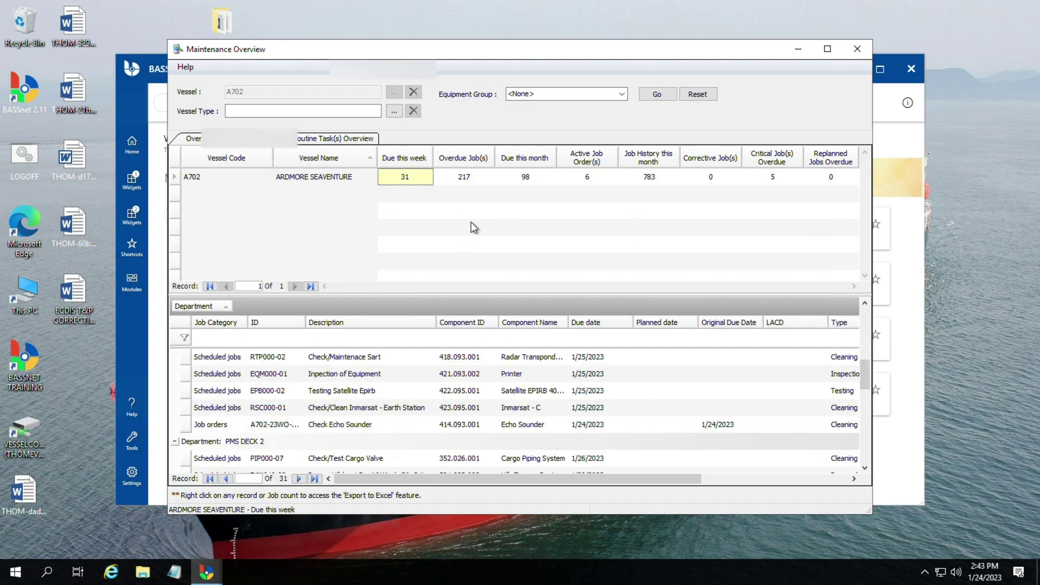
scroll(481, 407, "down", 5)
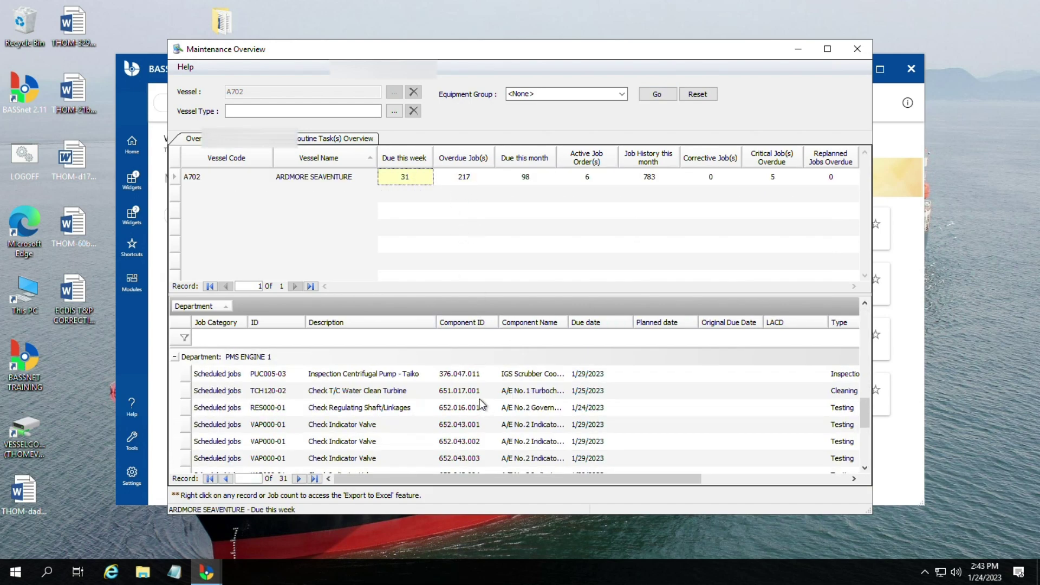
scroll(480, 404, "up", 1)
left_click(827, 49)
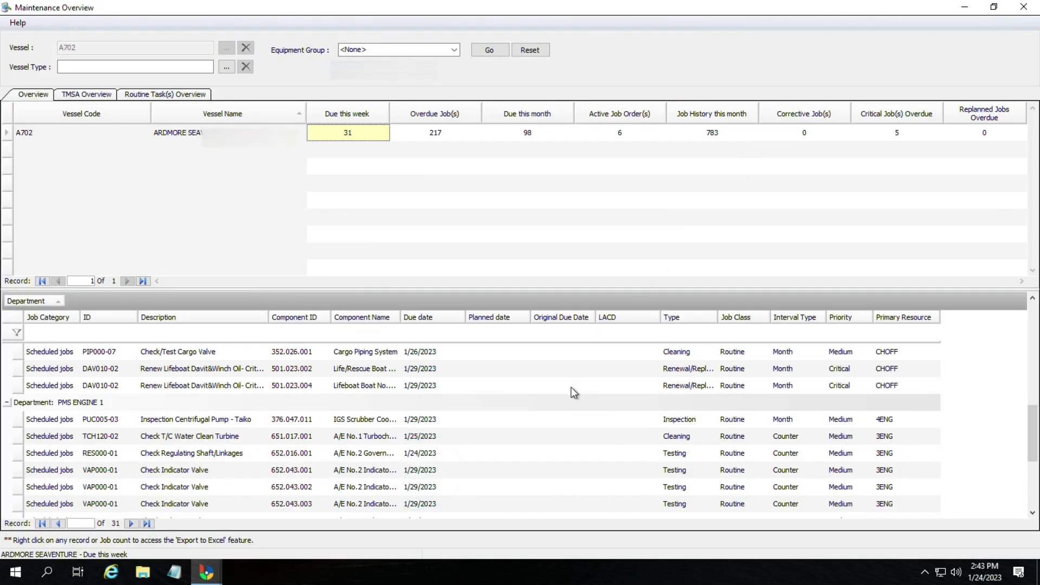
scroll(424, 430, "up", 1)
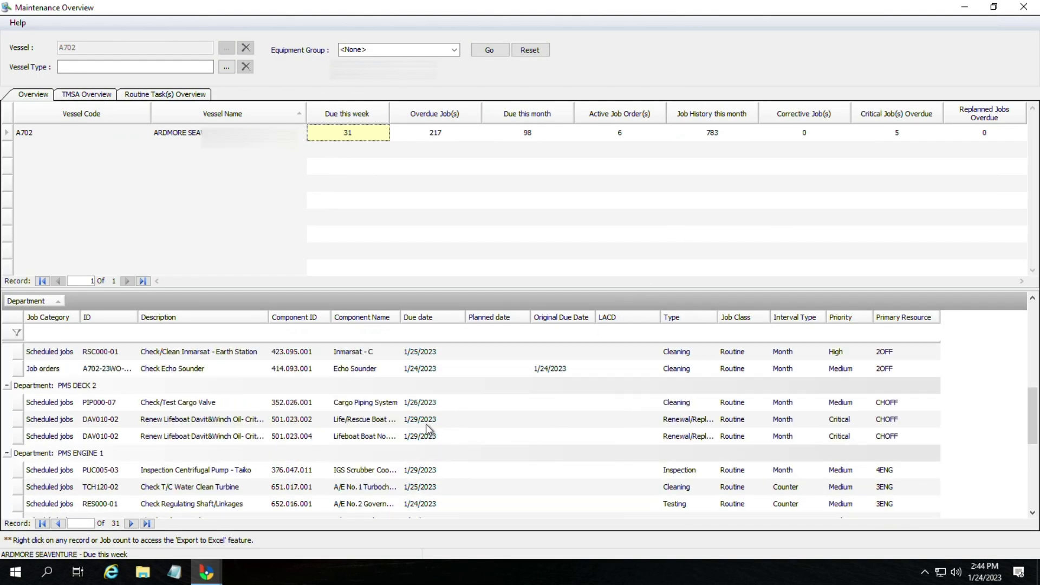
Step: Browse the job rows, peek at the Check Echo Sounder details, then select Inmarsat job RSC000-01
left_click(382, 403)
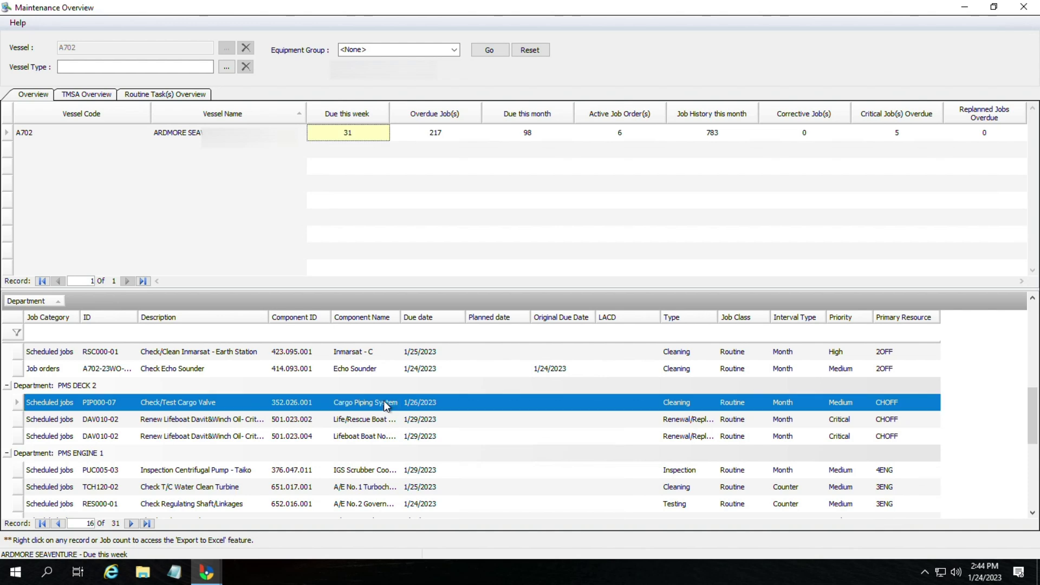
left_click(359, 369)
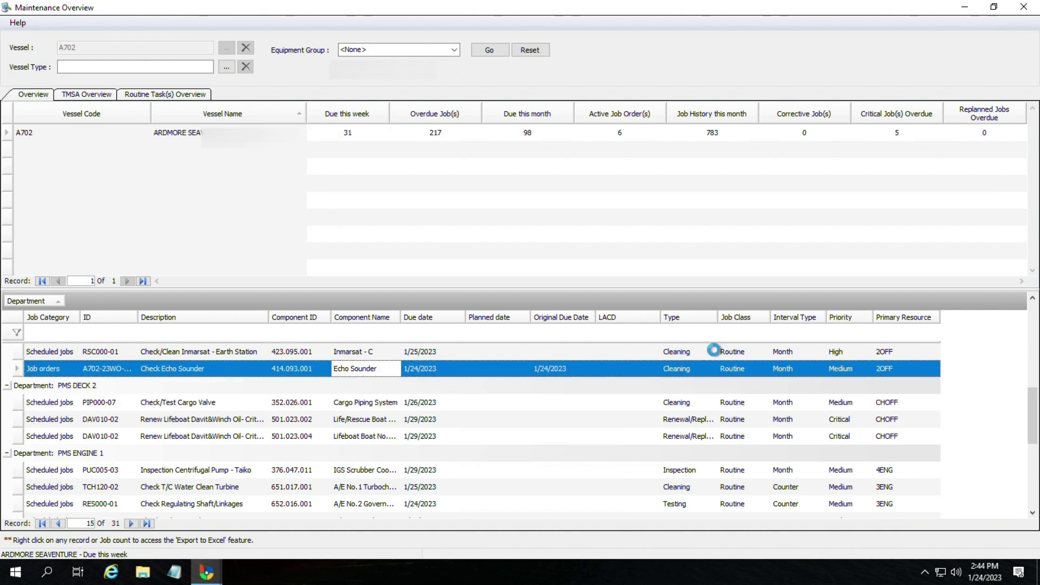
double_click(44, 373)
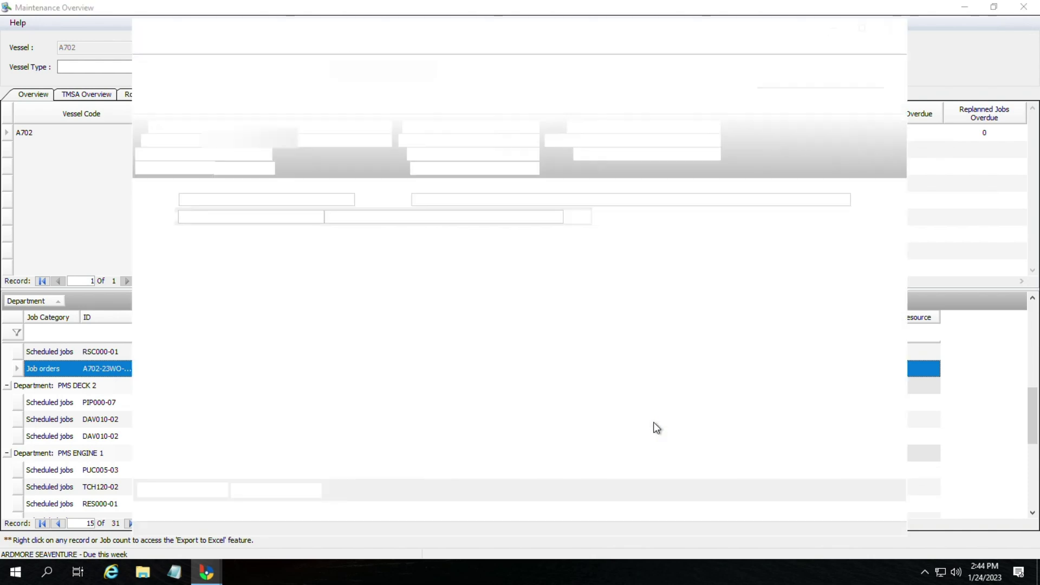
left_click(891, 28)
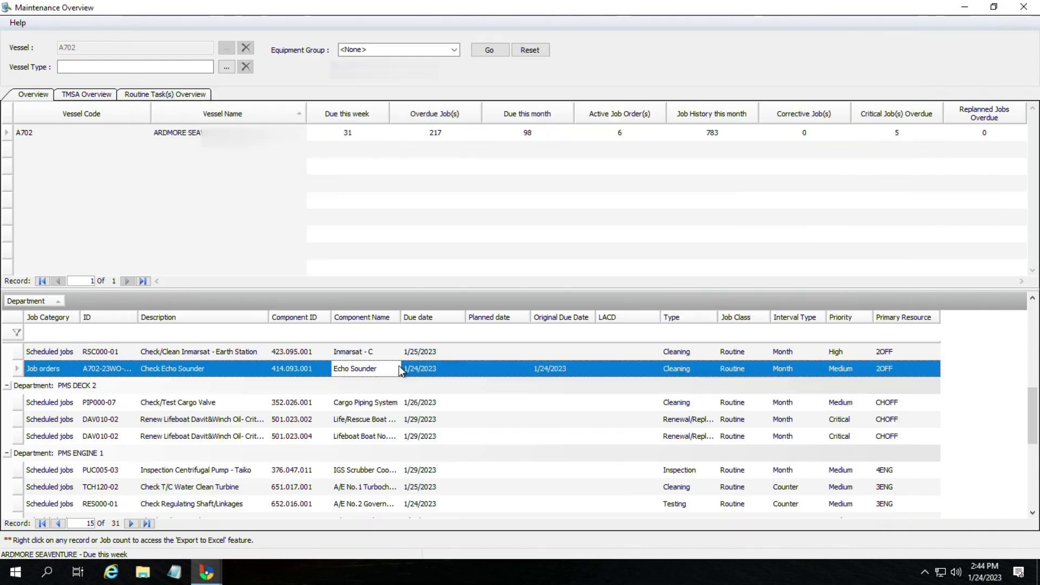
left_click(40, 357)
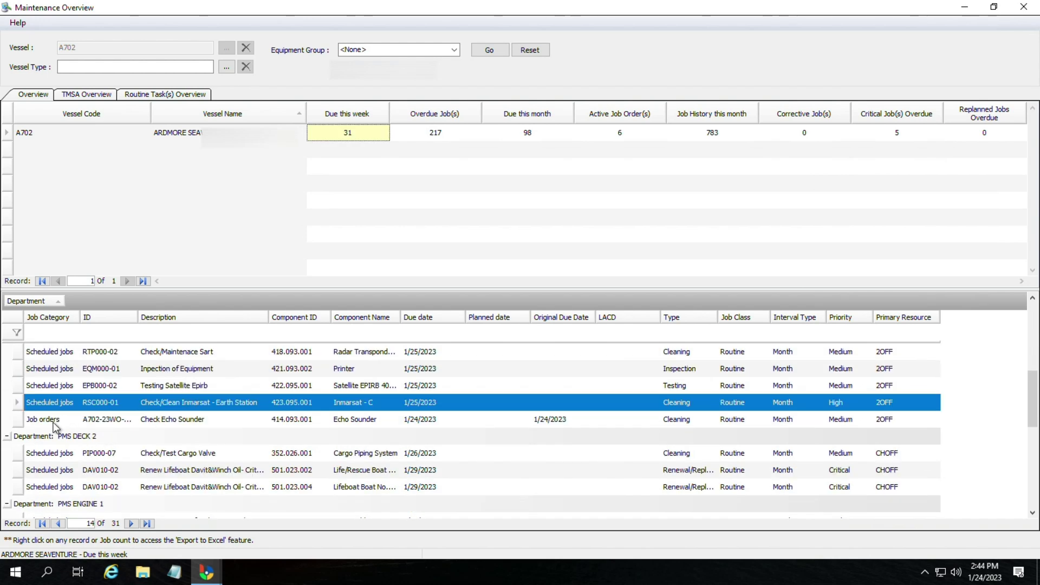
left_click(51, 424)
left_click(343, 409)
Step: Report RSC000-01 Completed, condition Good, report 'Cleaning job completed' shifted to history, with no materials consumed
double_click(363, 412)
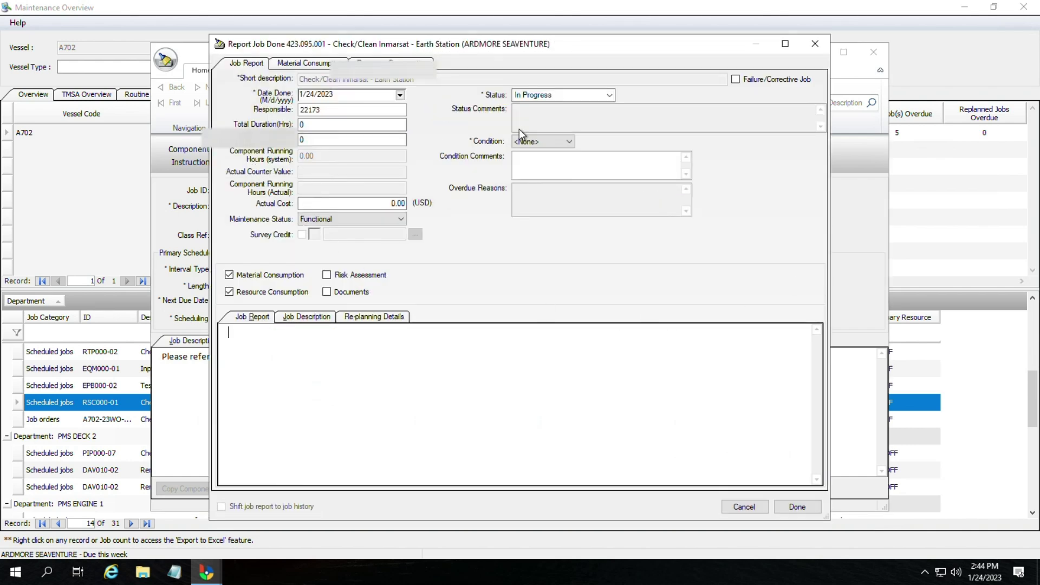
left_click(577, 100)
left_click(554, 139)
left_click(548, 143)
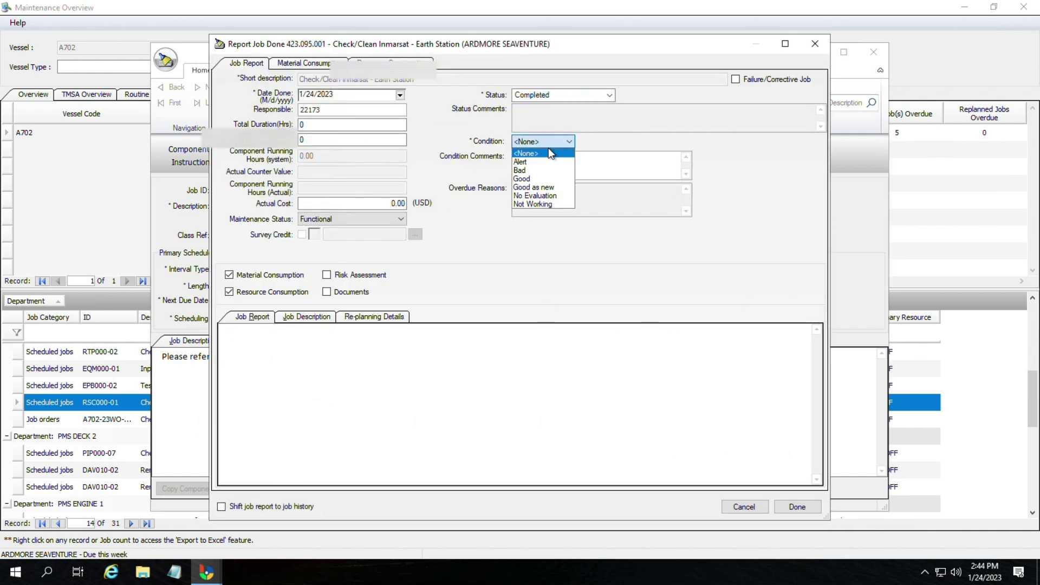
left_click(530, 178)
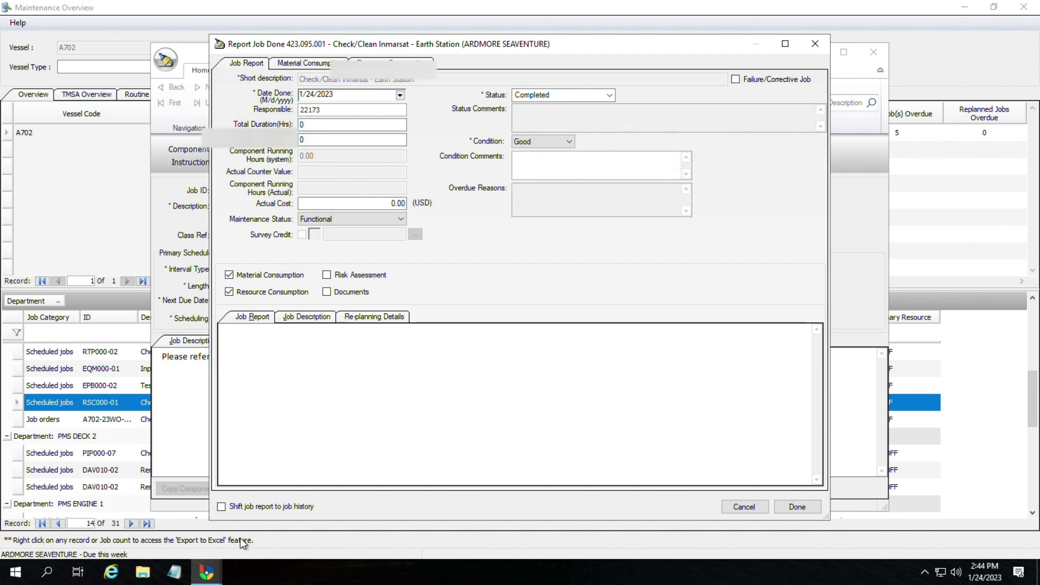
left_click(221, 506)
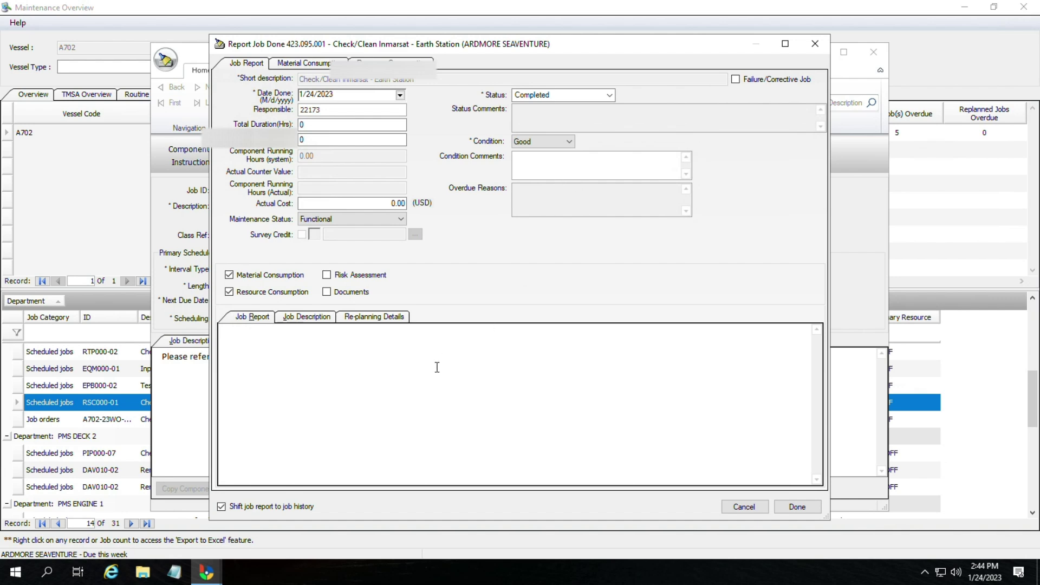
type("aning job")
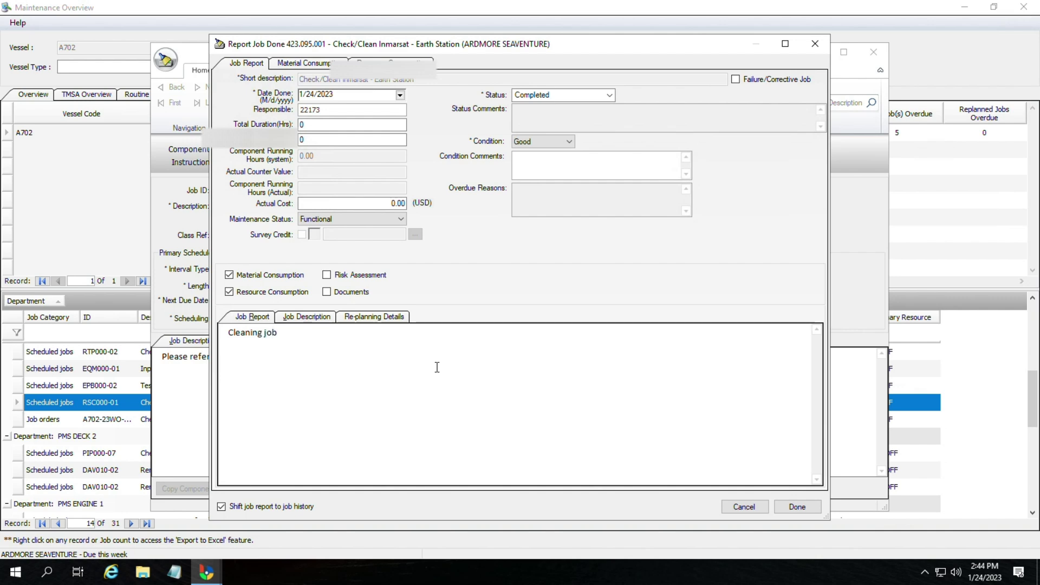
type(" completed")
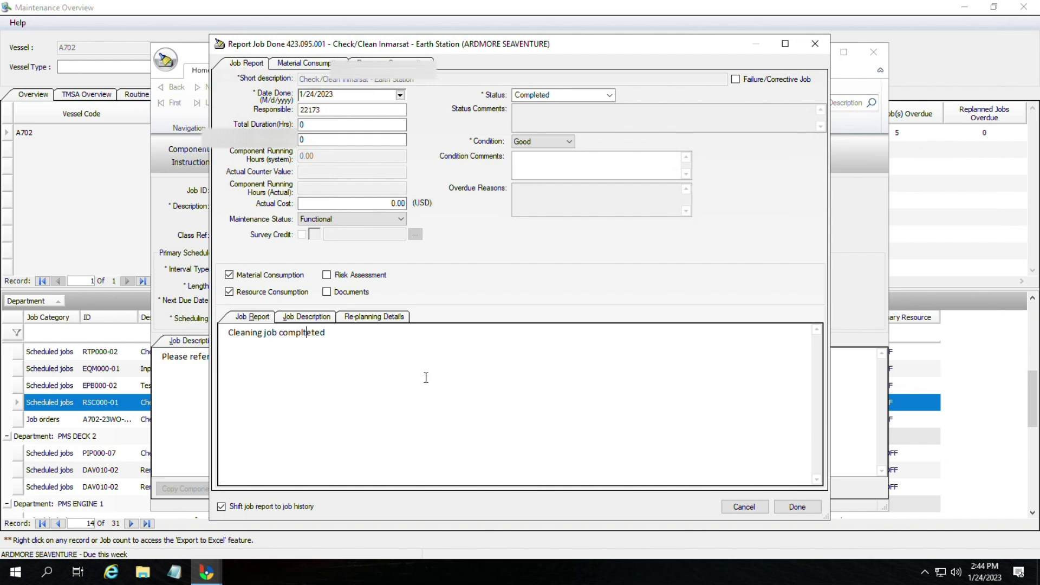
left_click(814, 511)
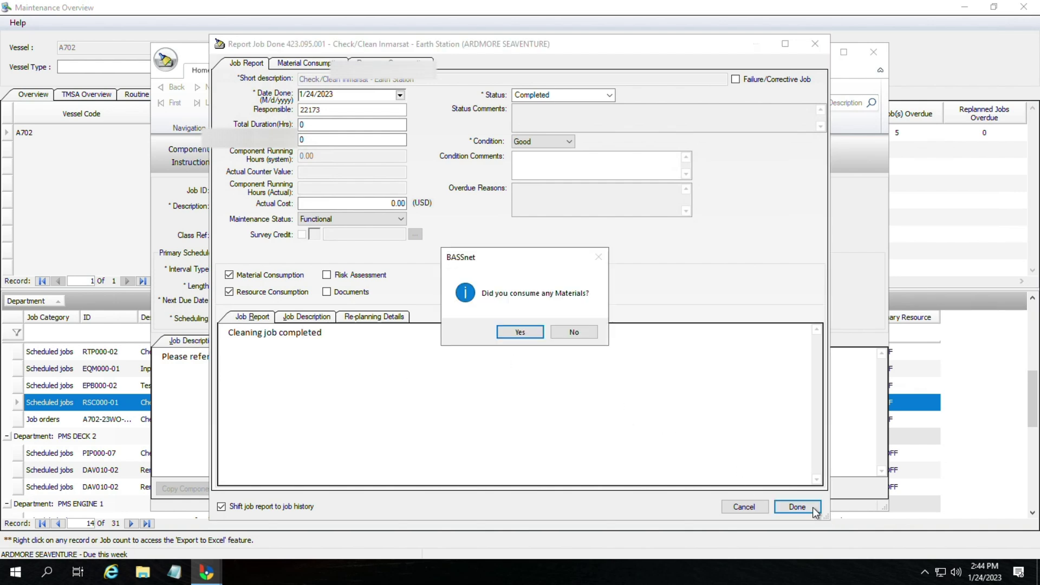
left_click(575, 332)
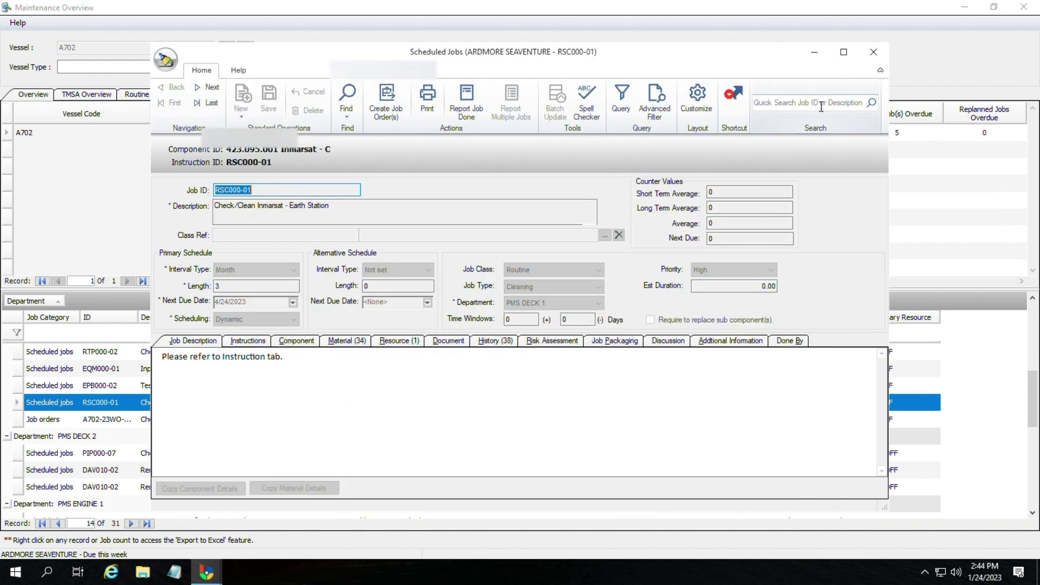
left_click(873, 51)
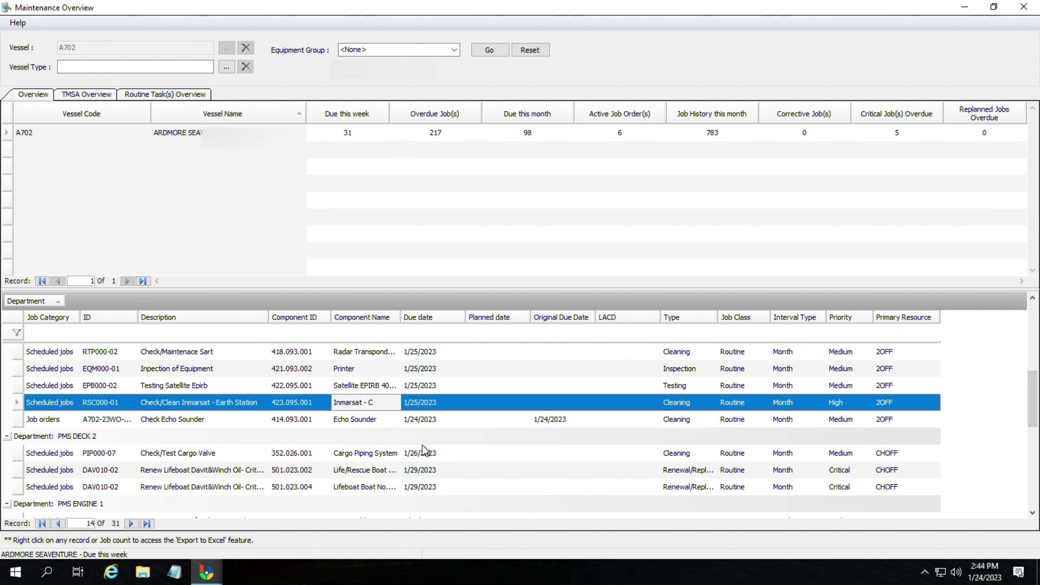
left_click(363, 388)
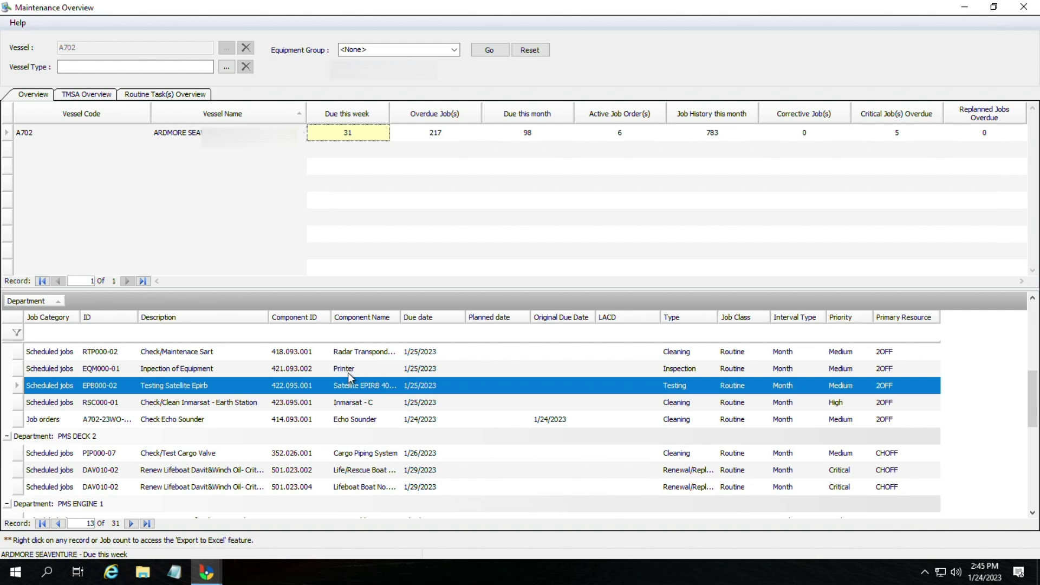
left_click(347, 370)
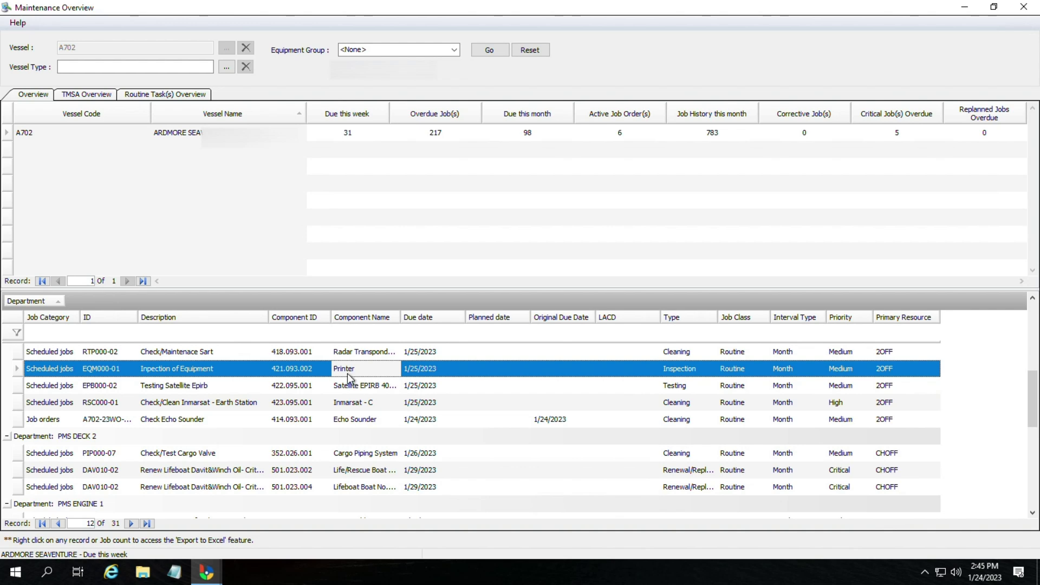
Step: Open printer job EQM000-01's Report Job Done form and set status Completed, condition Good
double_click(347, 373)
left_click(464, 104)
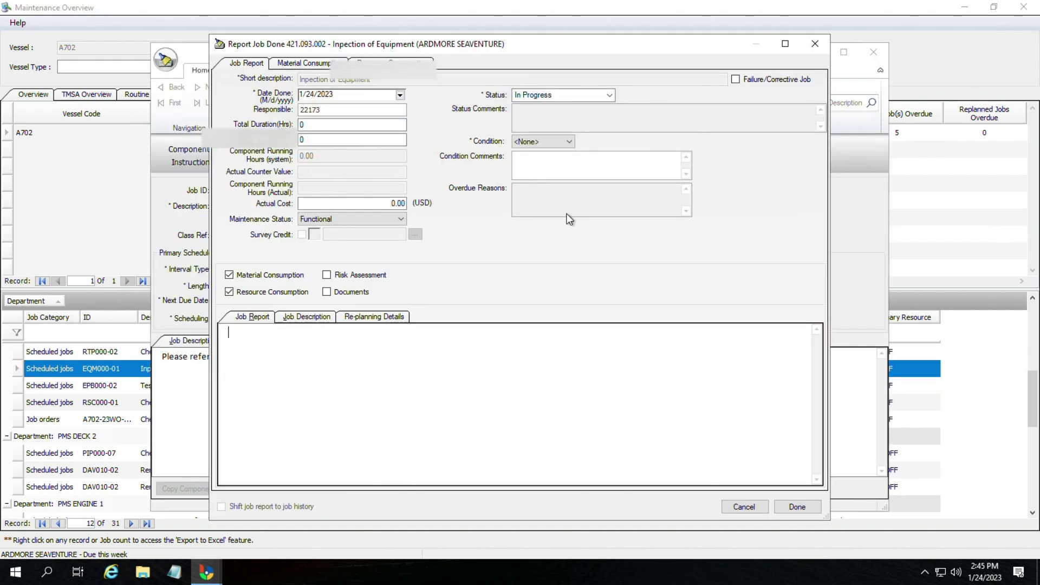
left_click(532, 96)
left_click(528, 120)
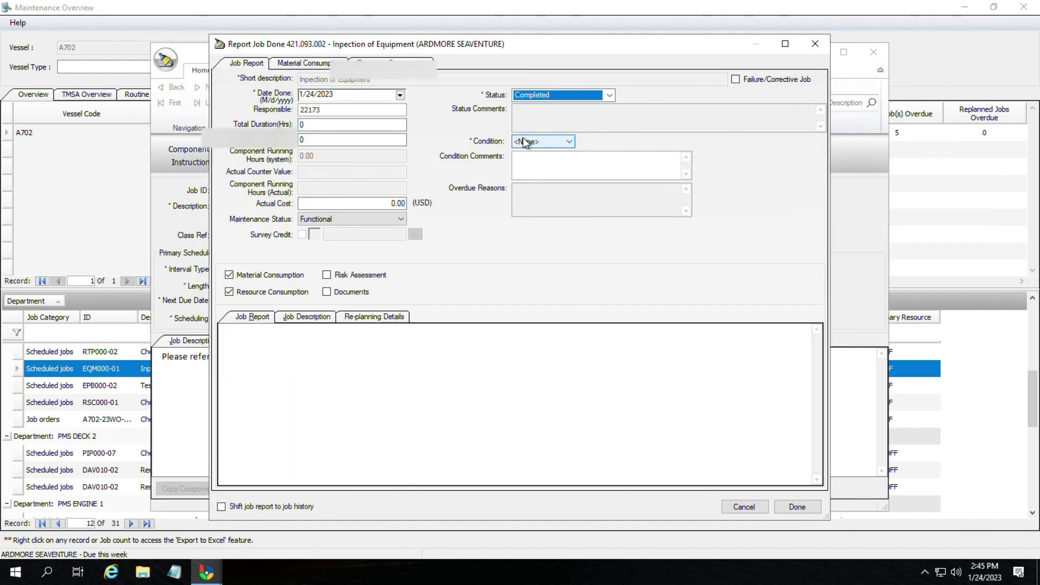
left_click(523, 141)
left_click(535, 182)
Step: Enter report 'Testing of printer completed', shift it to job history, and submit with no materials
left_click(368, 377)
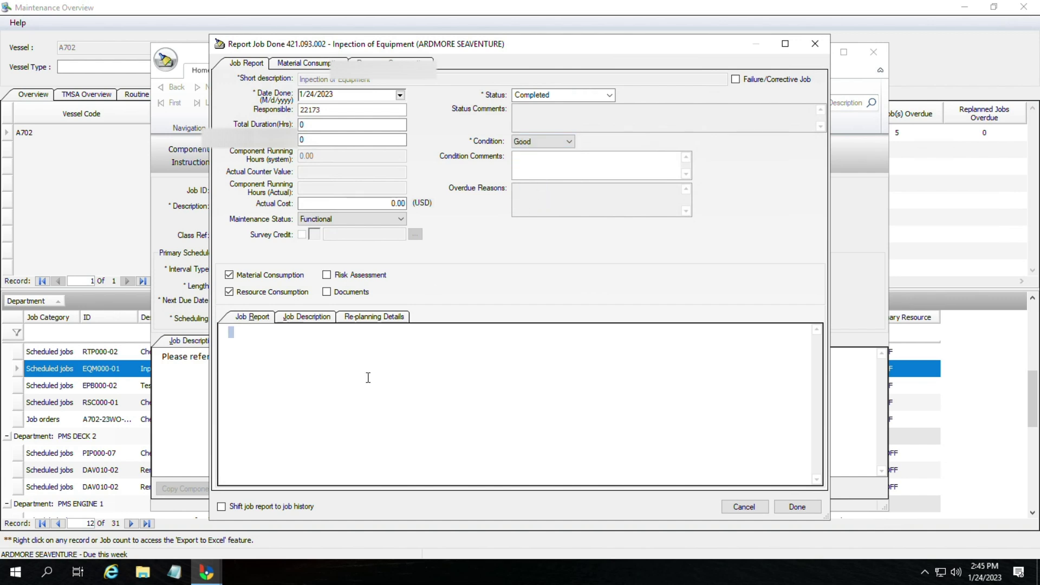
type("Testing of printer completed")
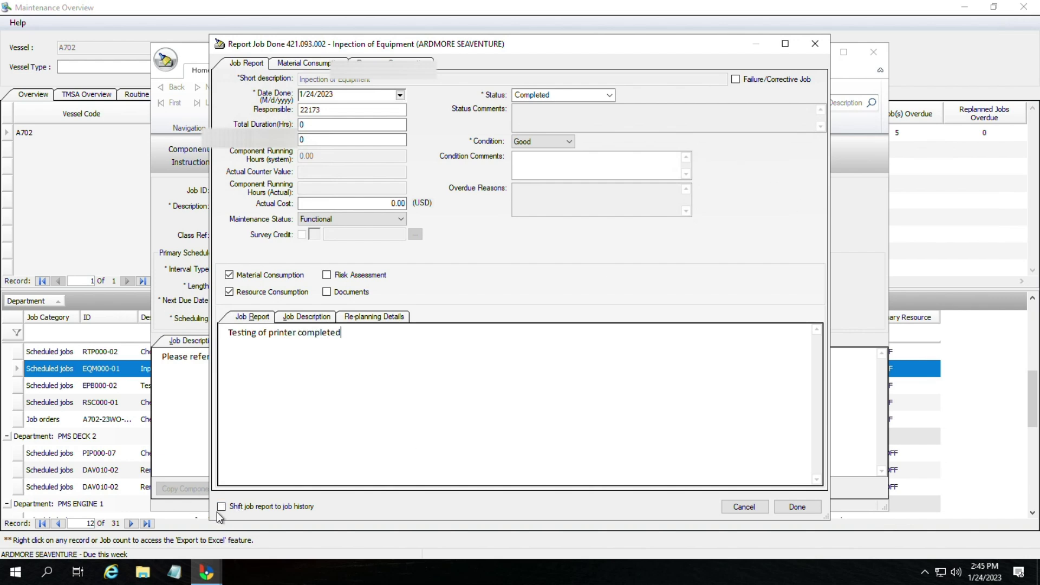
left_click(222, 508)
left_click(812, 509)
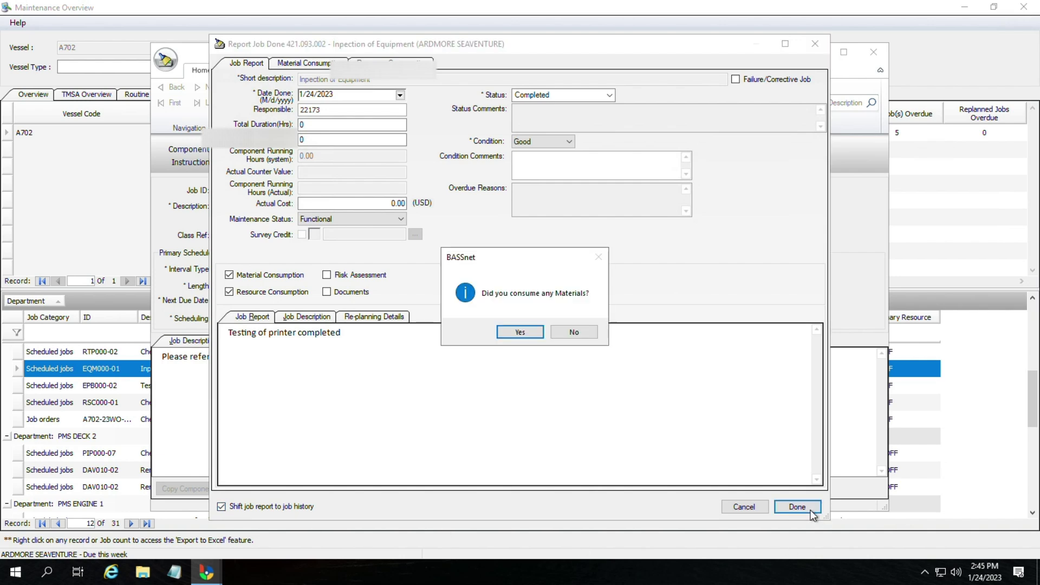
left_click(570, 332)
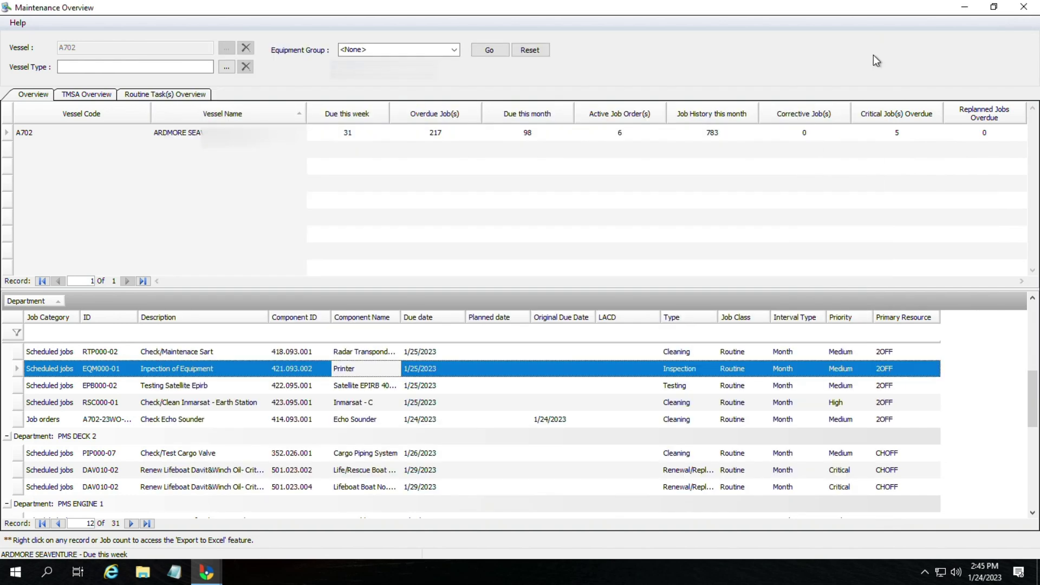
left_click(873, 52)
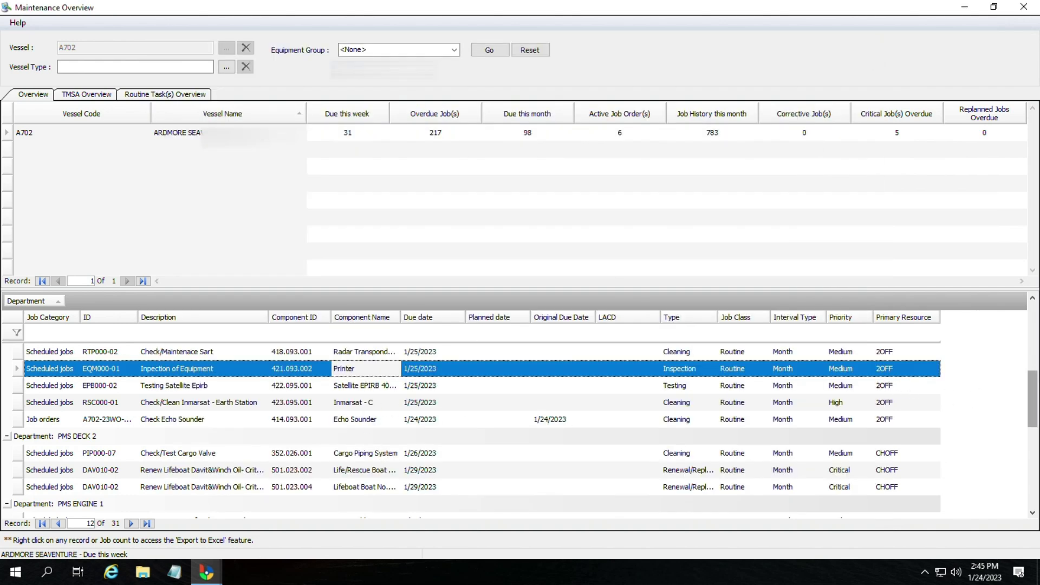
Step: Check the job rows, then close and reopen Maintenance Overview so it shows 29 jobs due this week
scroll(1033, 390, "up", 1)
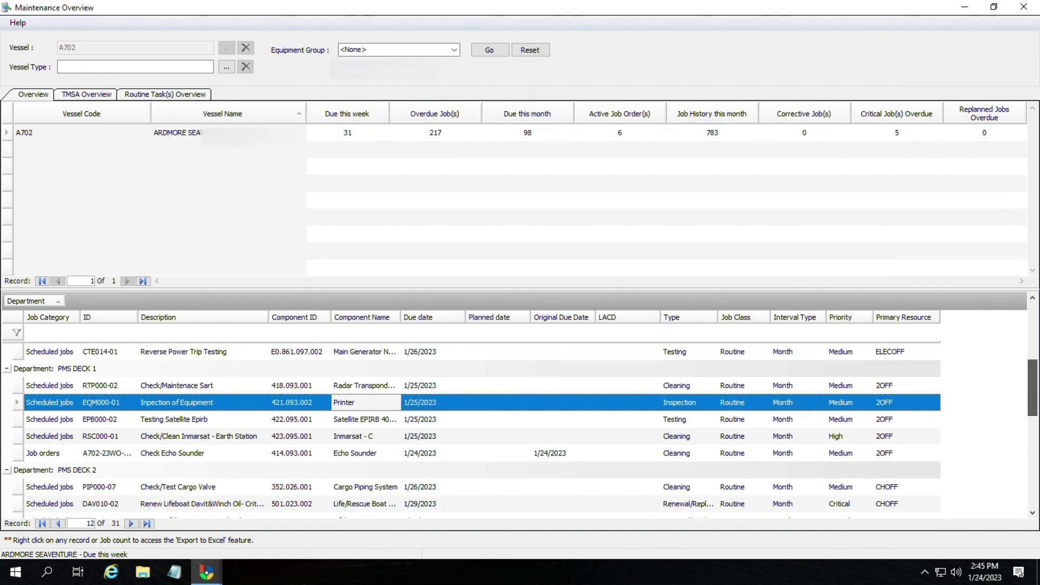
left_click(212, 391)
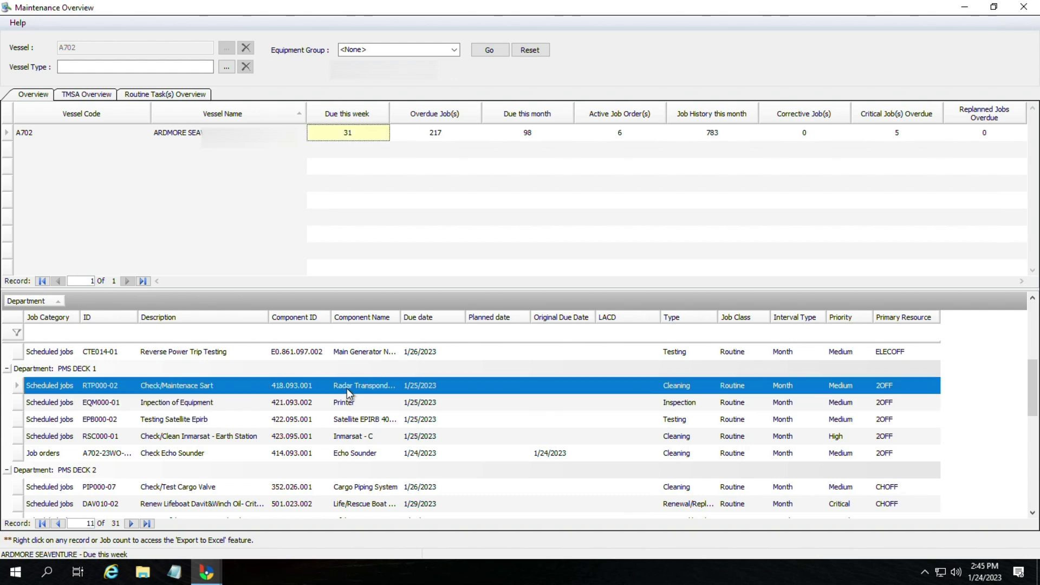
left_click(347, 404)
left_click(347, 422)
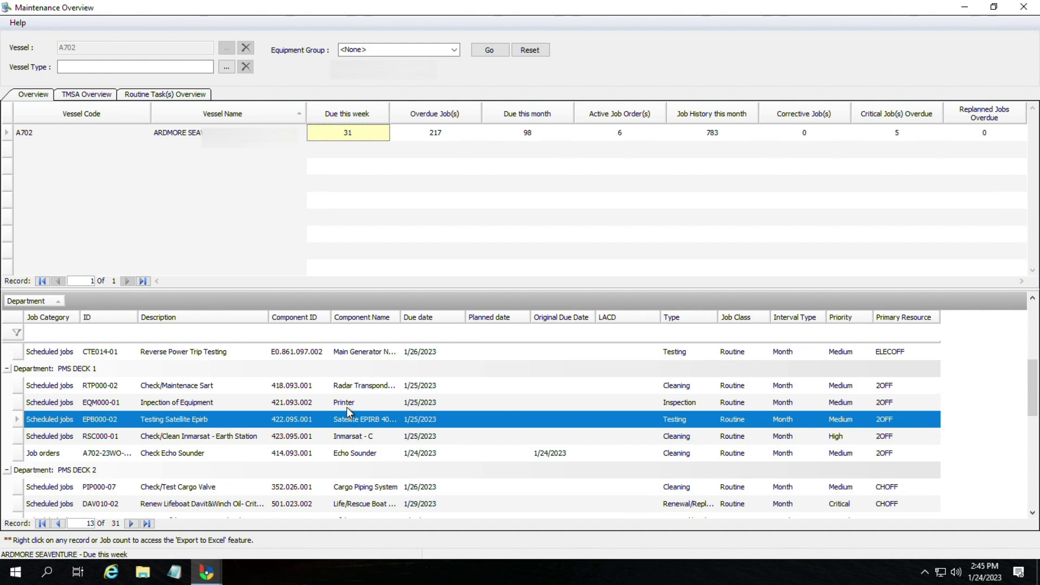
left_click(347, 407)
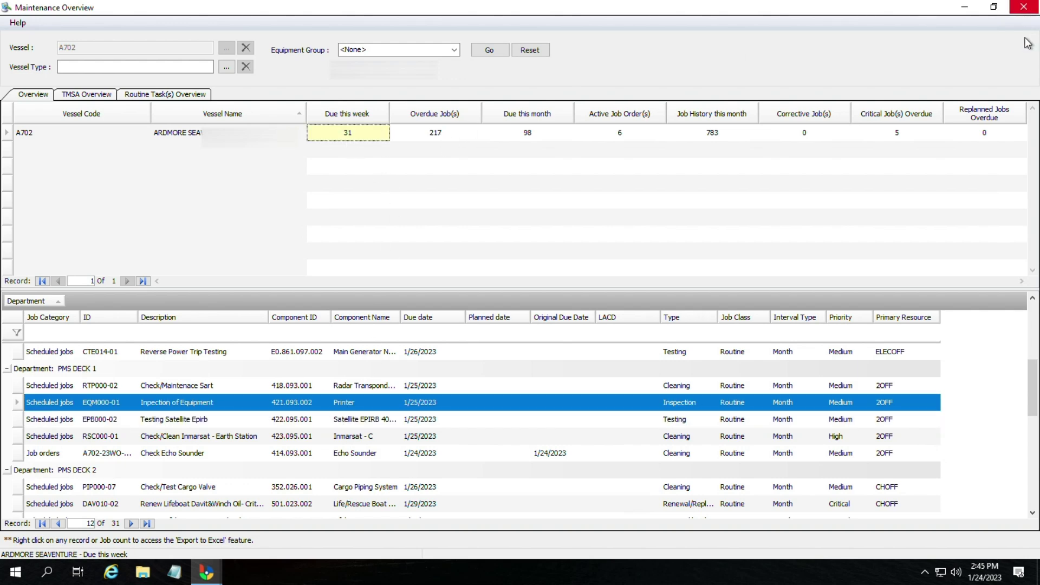
left_click(1027, 16)
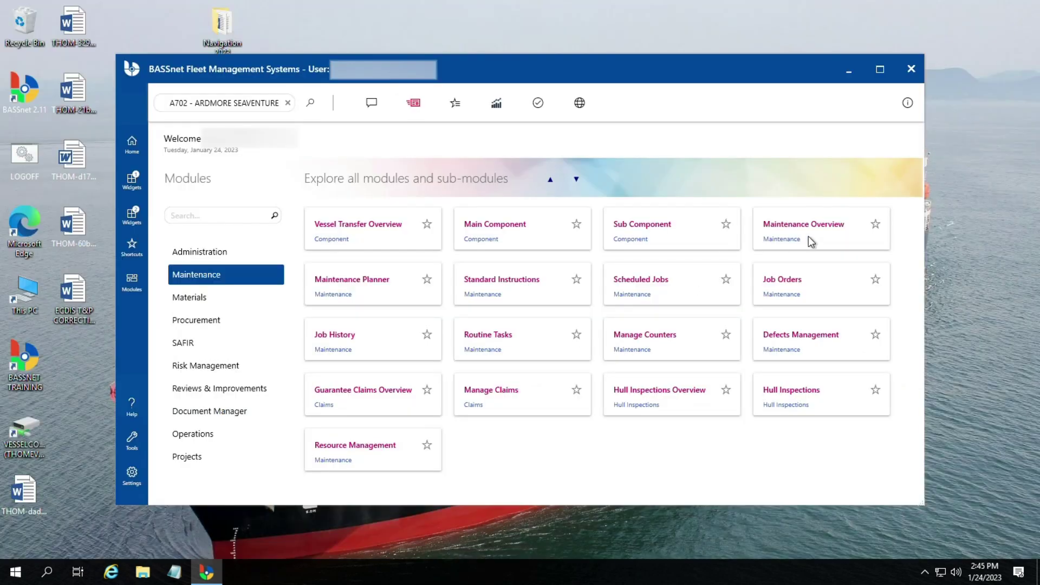
left_click(796, 234)
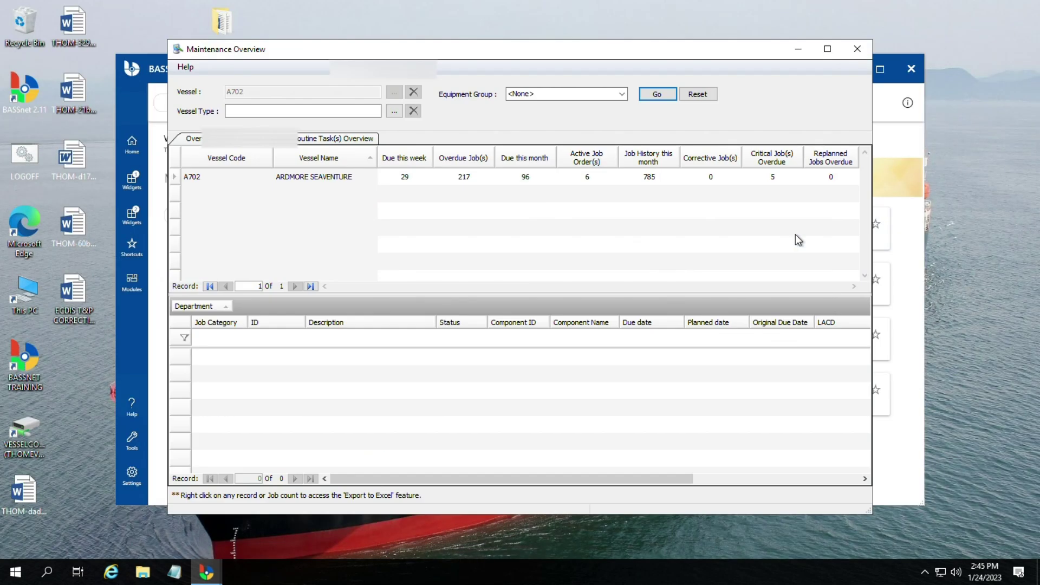
Step: List the 217 overdue jobs and maximize the Maintenance Overview
left_click(406, 180)
left_click(469, 177)
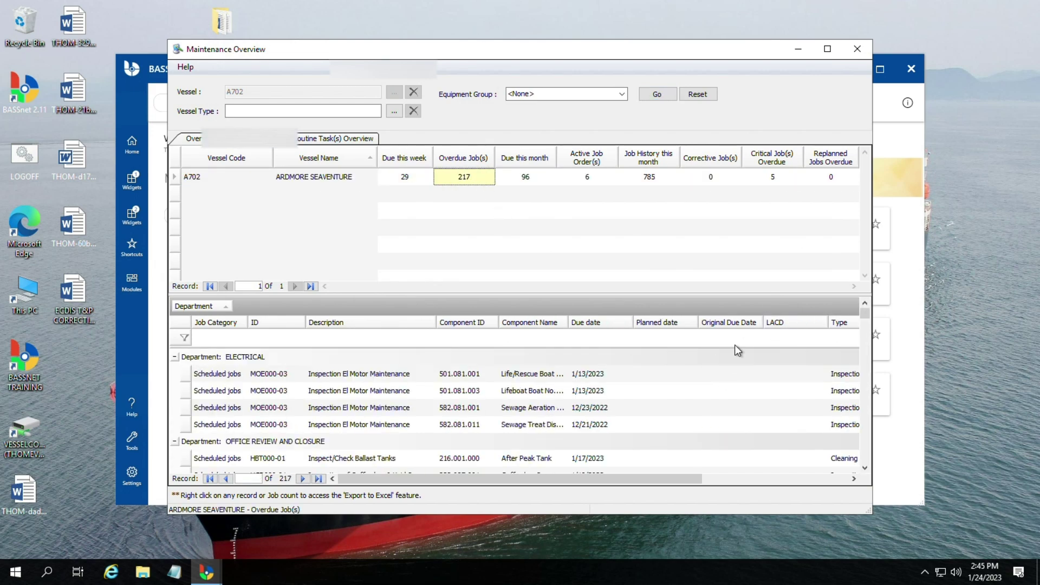
scroll(728, 358, "down", 4)
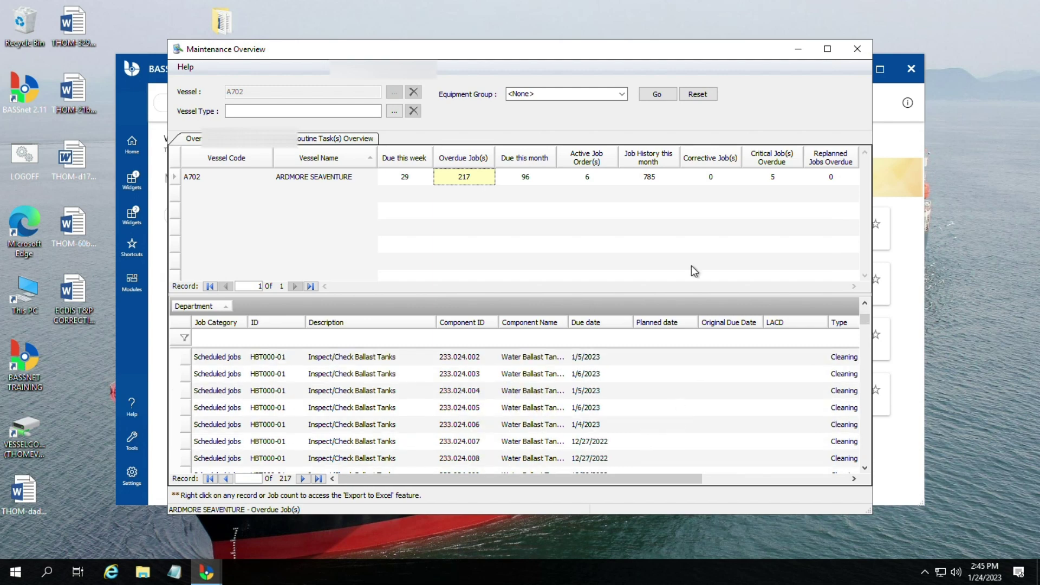
left_click(827, 48)
scroll(319, 423, "down", 5)
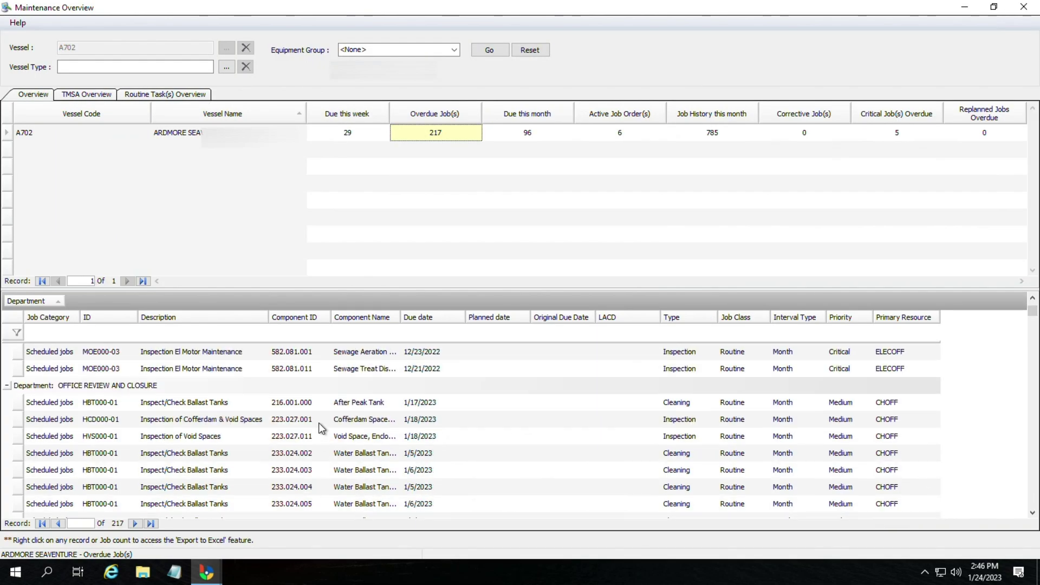
scroll(310, 431, "down", 2)
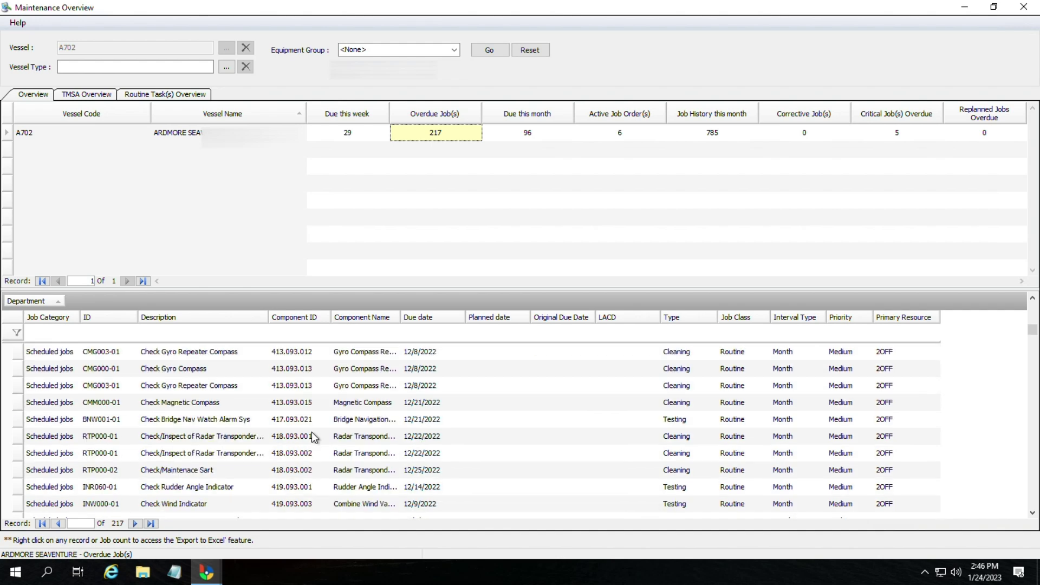
scroll(311, 432, "up", 1)
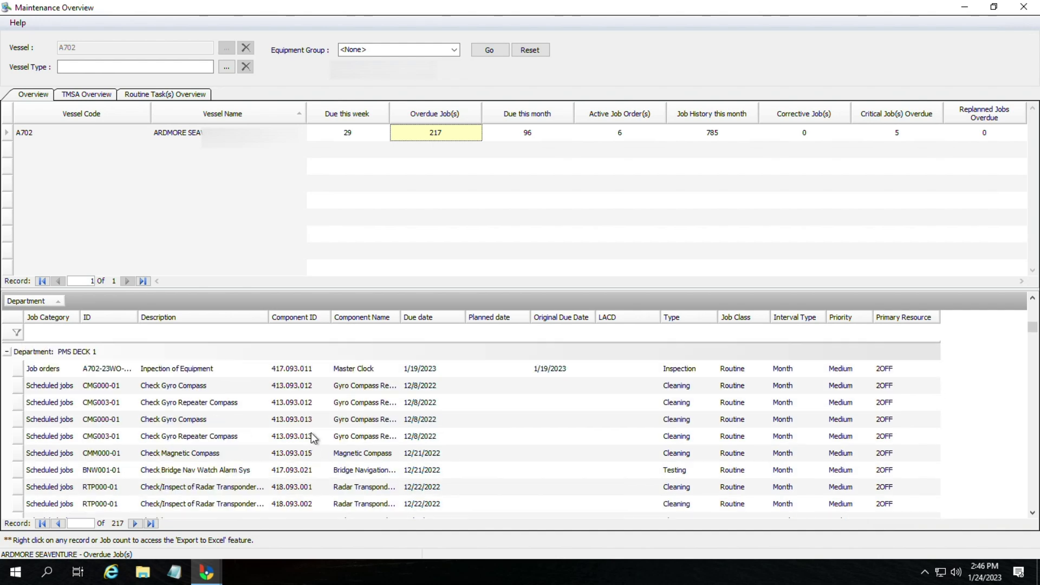
Step: Step through overdue rows from the Master Clock job down to FFA001-01 breathing device inspection
left_click(356, 372)
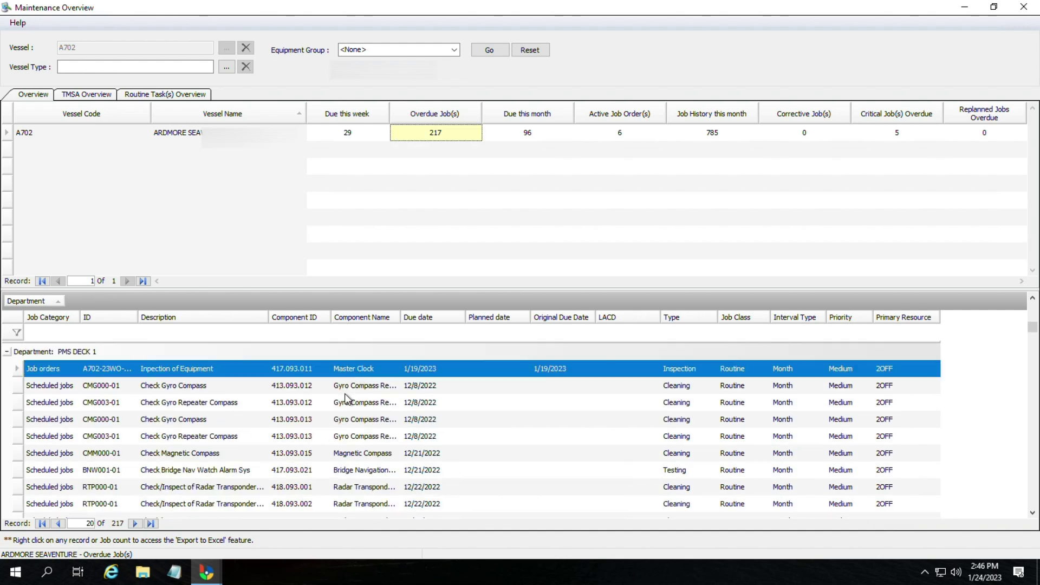
left_click(345, 392)
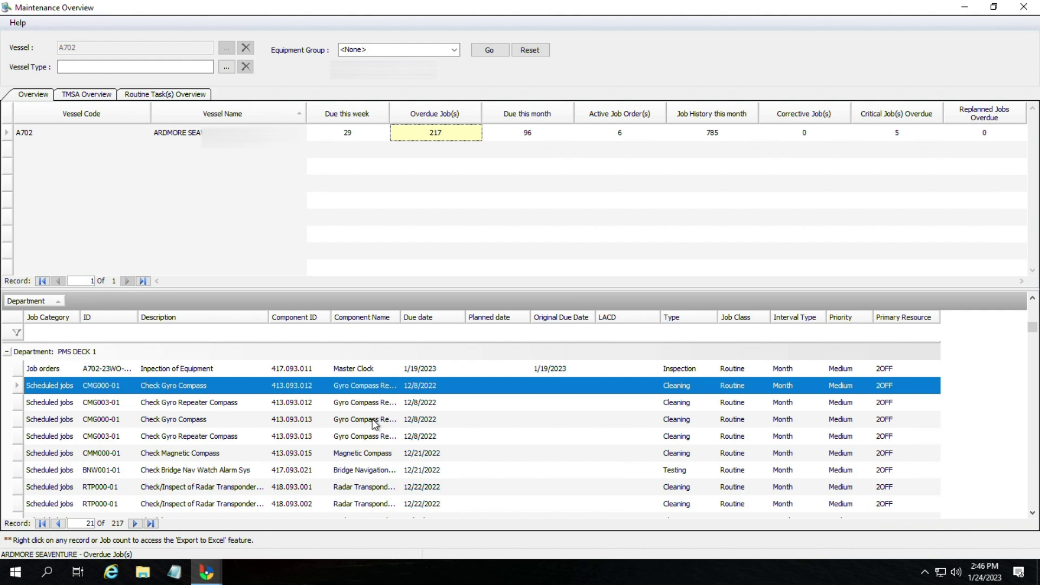
left_click(368, 455)
left_click(370, 470)
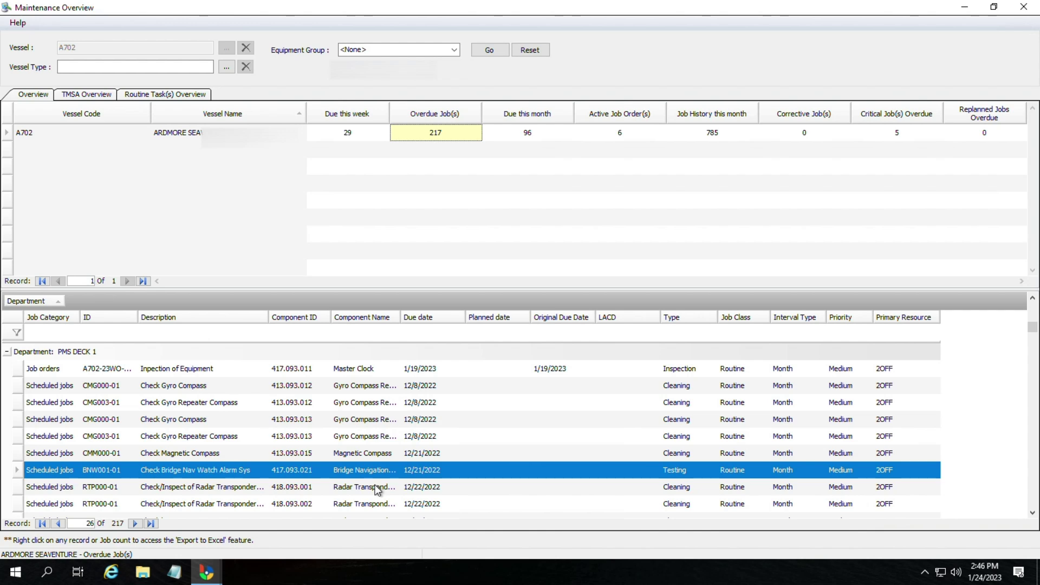
left_click(377, 487)
scroll(395, 446, "down", 2)
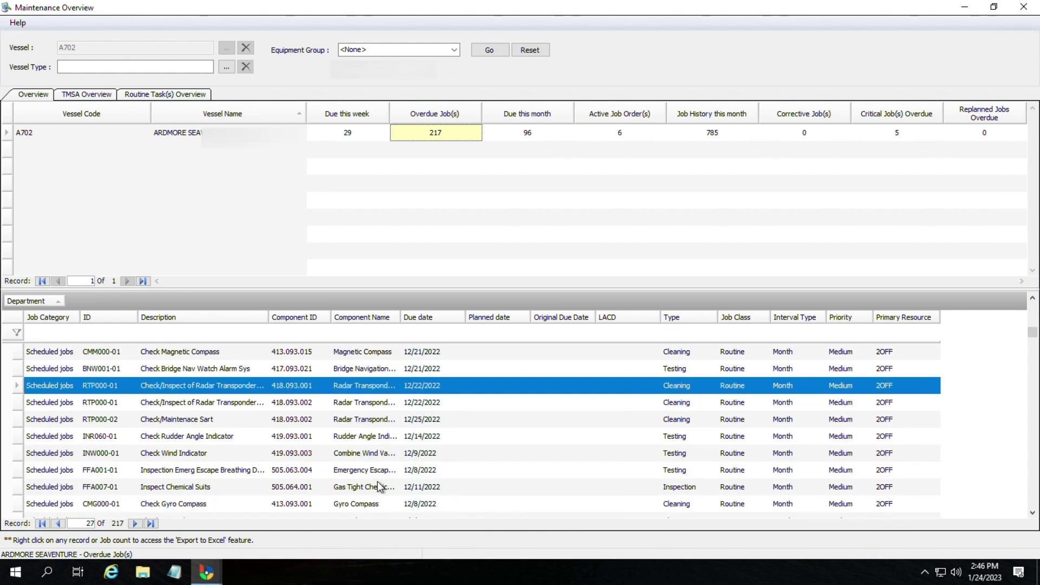
left_click(390, 469)
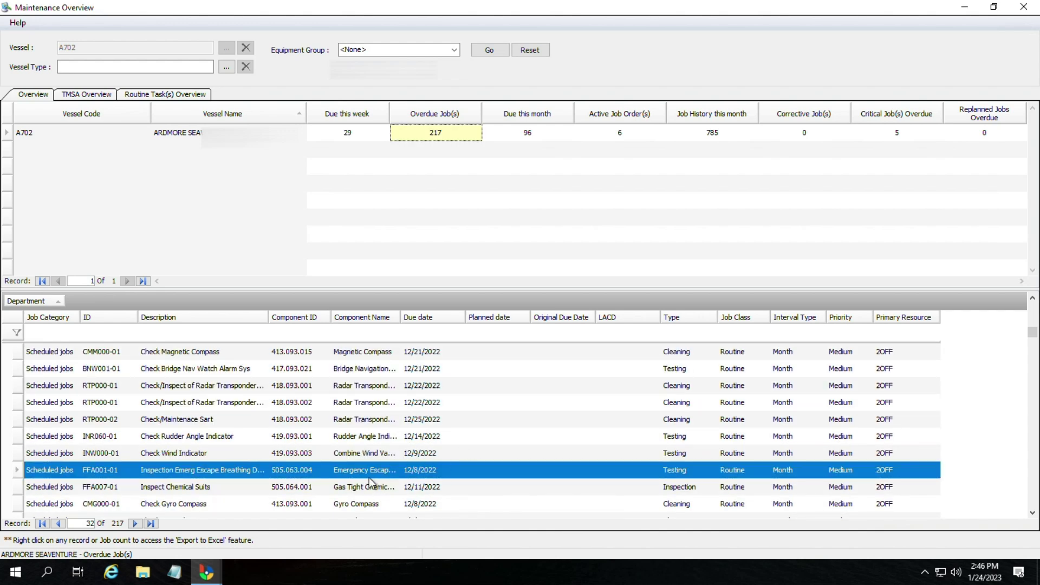
Step: Open job FFA001-01, read its Instructions and Job Description tabs, and start the Report Job Done form
double_click(382, 469)
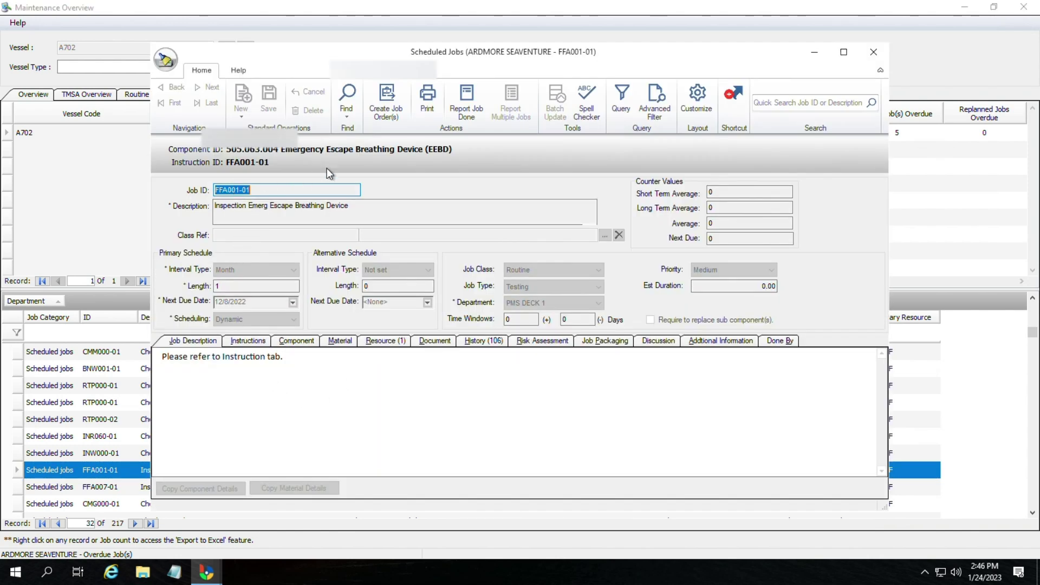
left_click(249, 341)
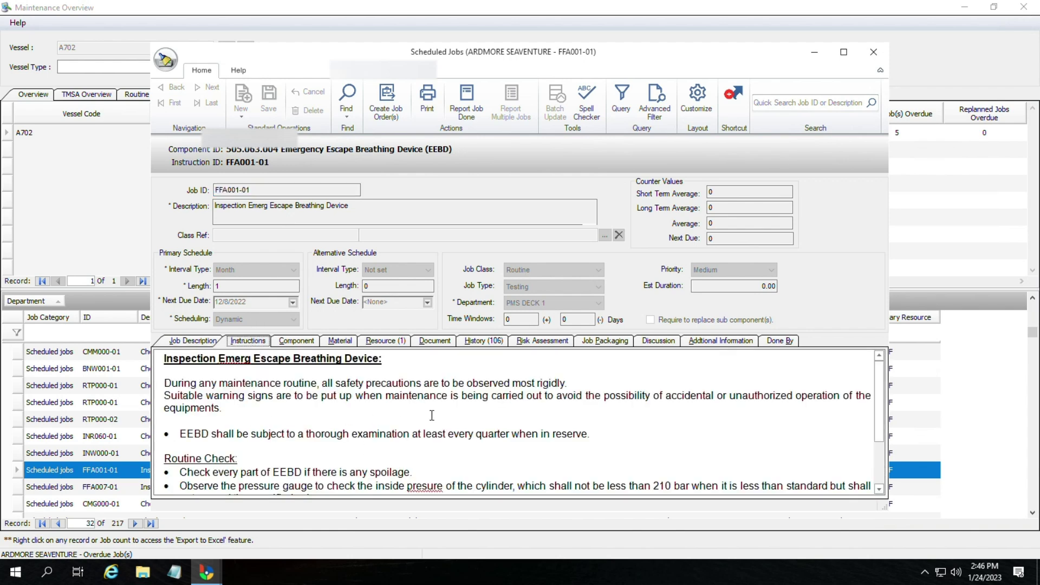
scroll(372, 451, "down", 1)
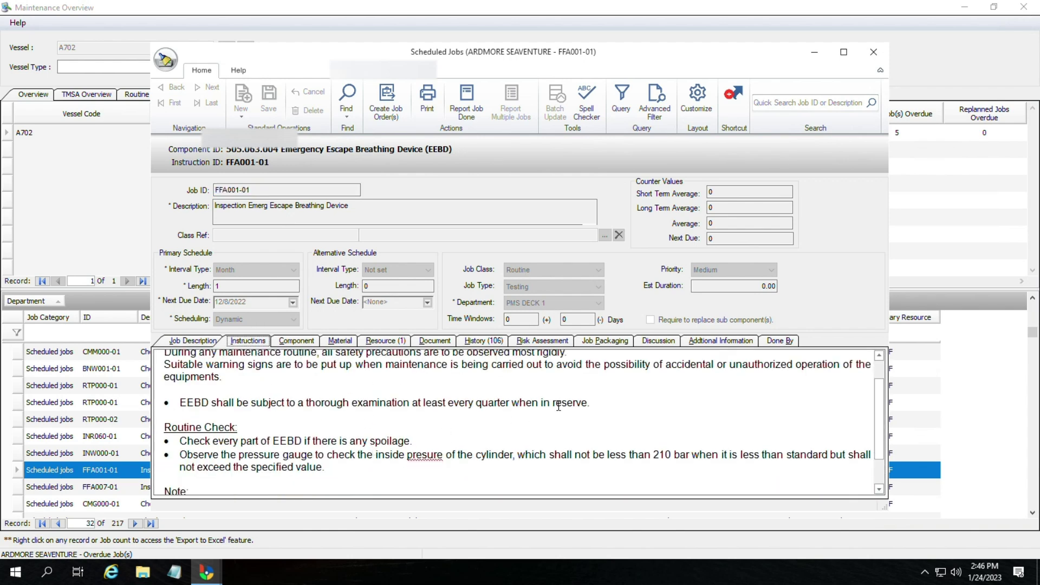
scroll(492, 451, "down", 1)
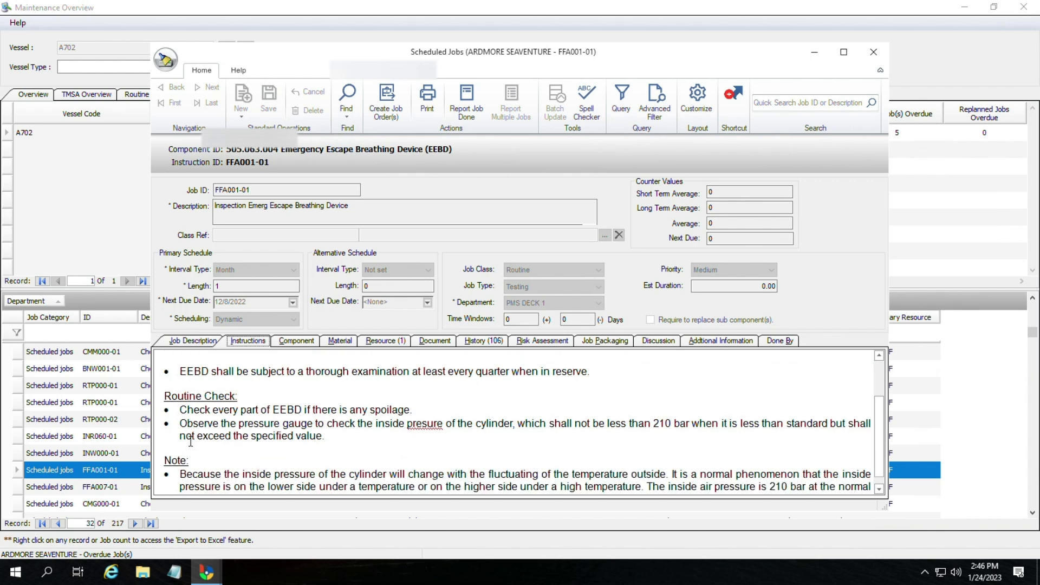
scroll(329, 448, "down", 1)
scroll(328, 449, "up", 5)
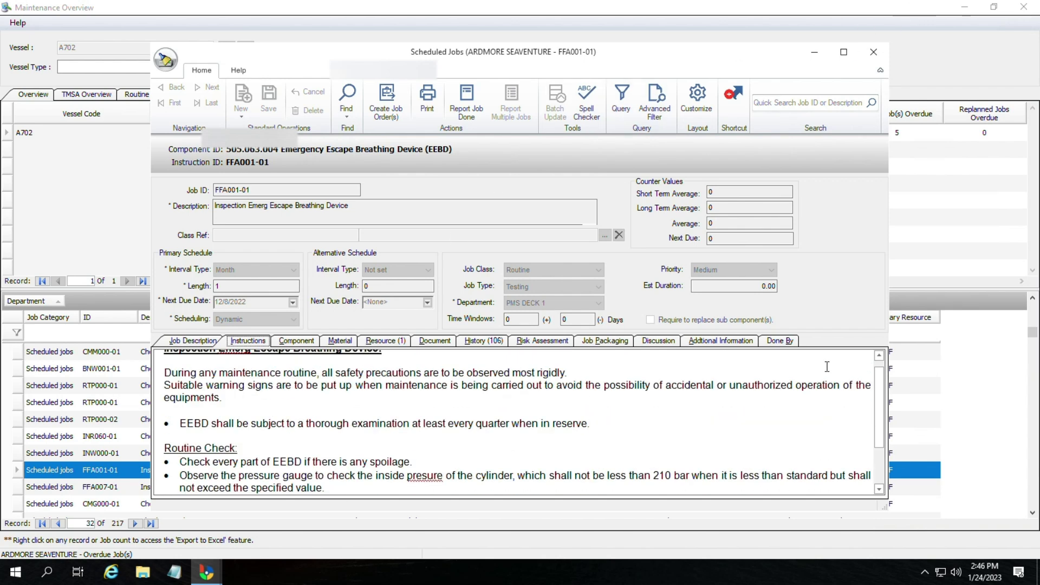
left_click(194, 341)
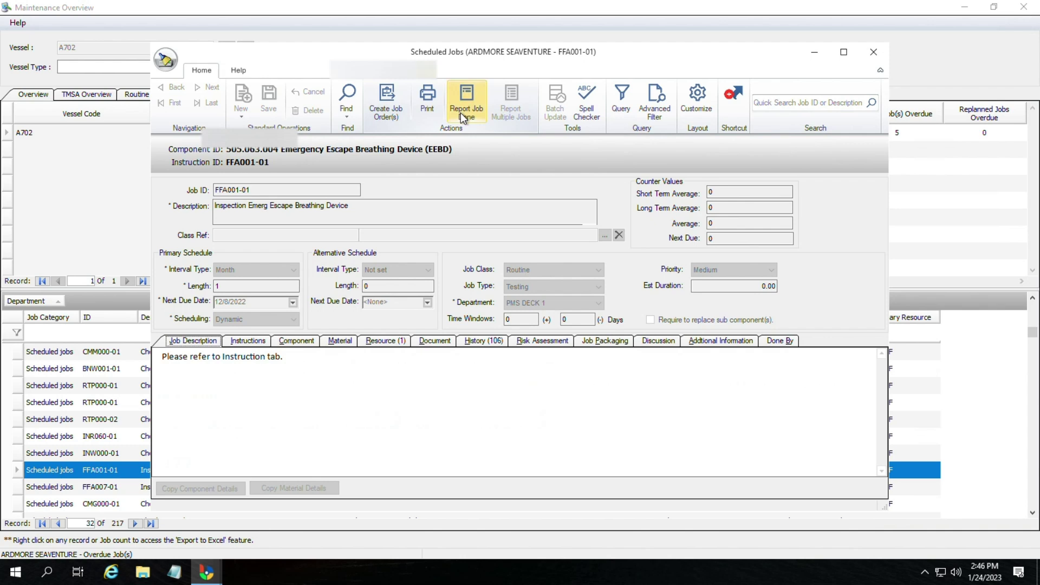
left_click(464, 115)
Step: Set FFA001-01 to Completed, Good, with report 'EEBD inspection carried out and checks done' shifted to history
left_click(558, 97)
left_click(542, 136)
left_click(544, 143)
left_click(531, 181)
left_click(540, 194)
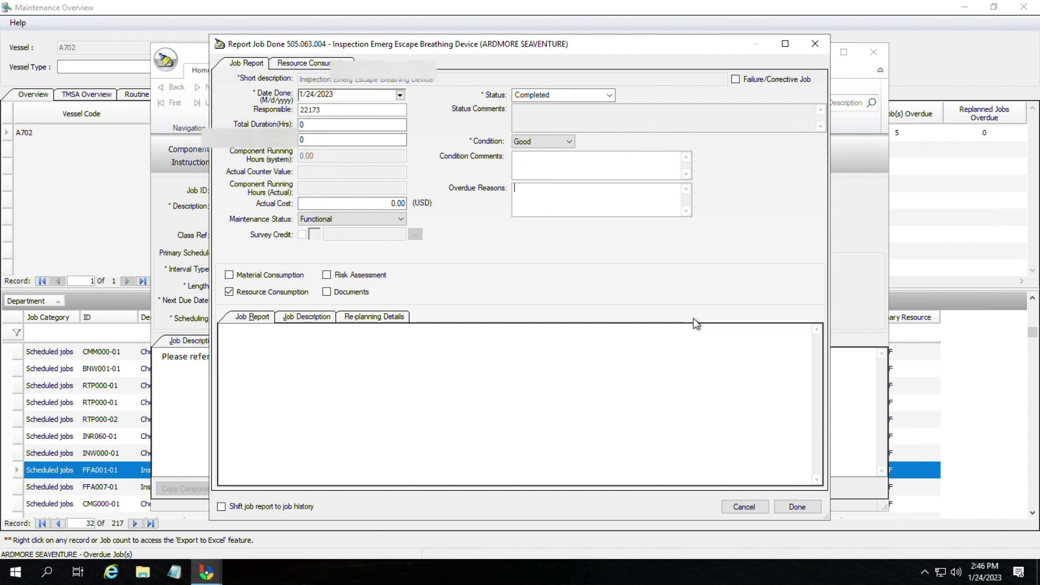
left_click(220, 508)
type("EEBD inspec")
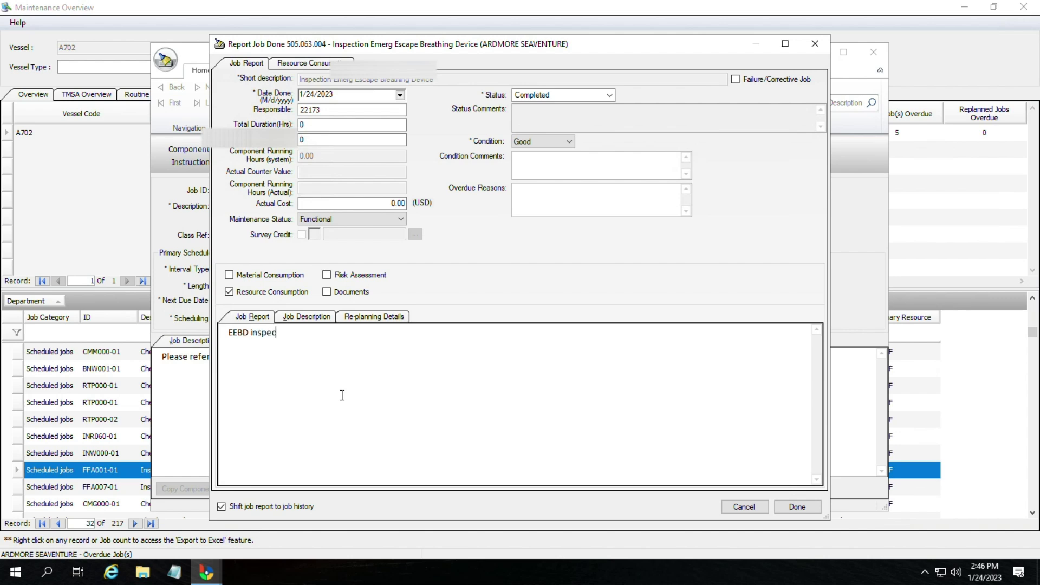
type("tion carried out and checks done")
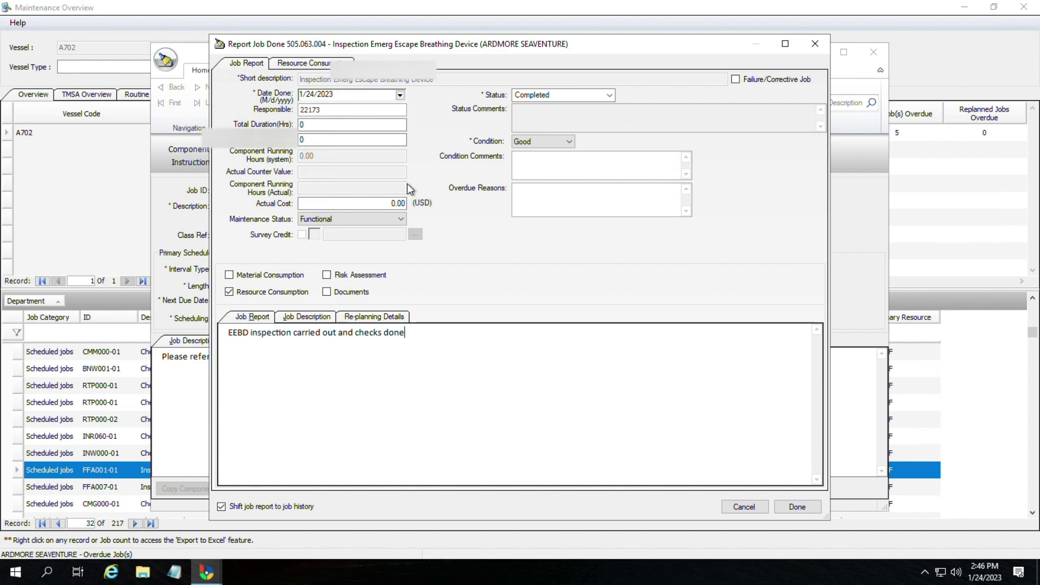
left_click(796, 507)
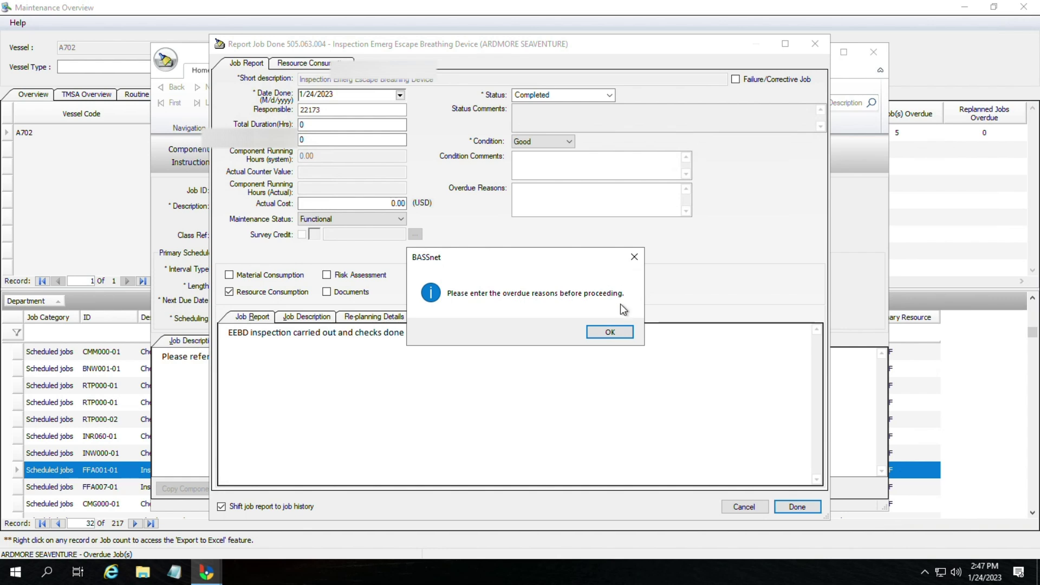
Step: Add overdue reason 'Due to transition to bassnet system', submit with no materials, and close the job
left_click(613, 332)
type("Due ")
type("to ch")
key("BackSpace")
key("BackSpace")
type("tra")
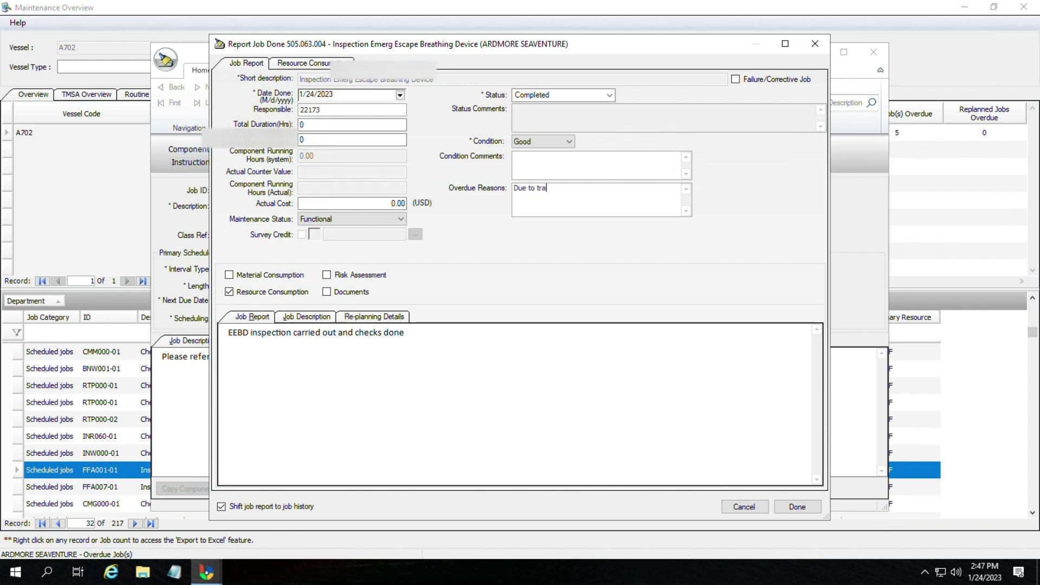
type("nsition to b")
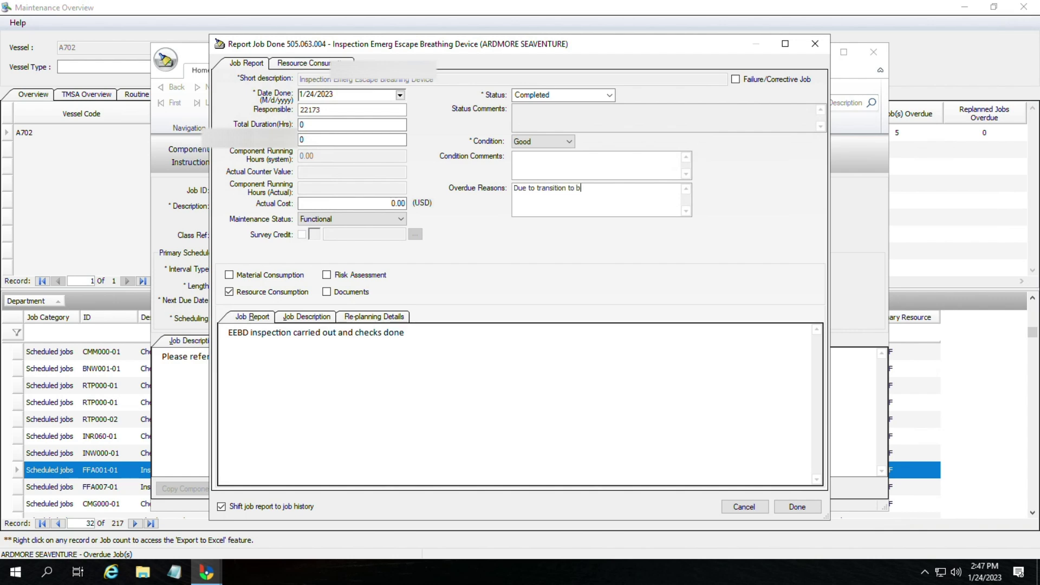
type("assnet system")
left_click(792, 507)
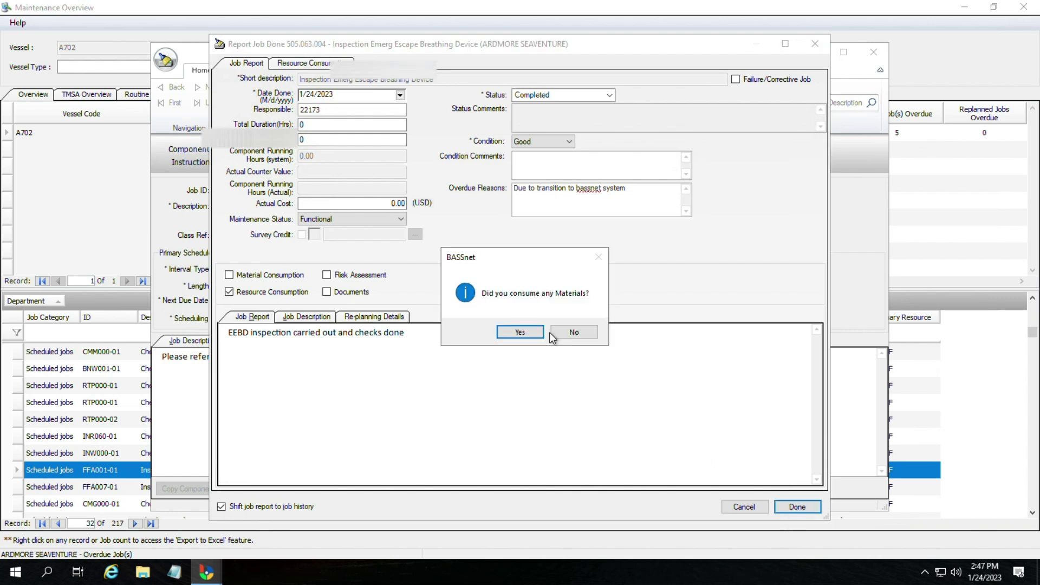
left_click(568, 335)
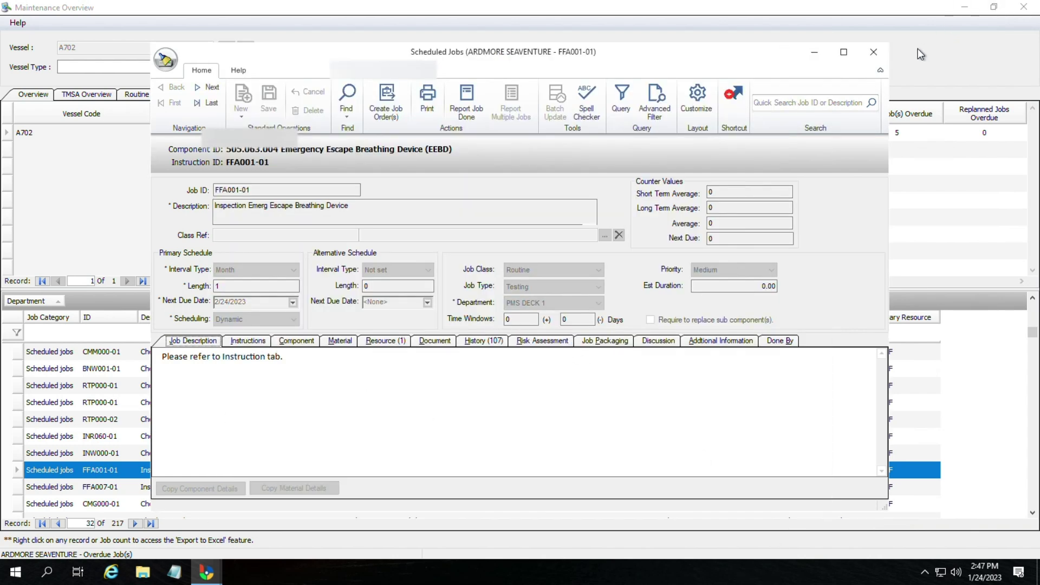
left_click(873, 52)
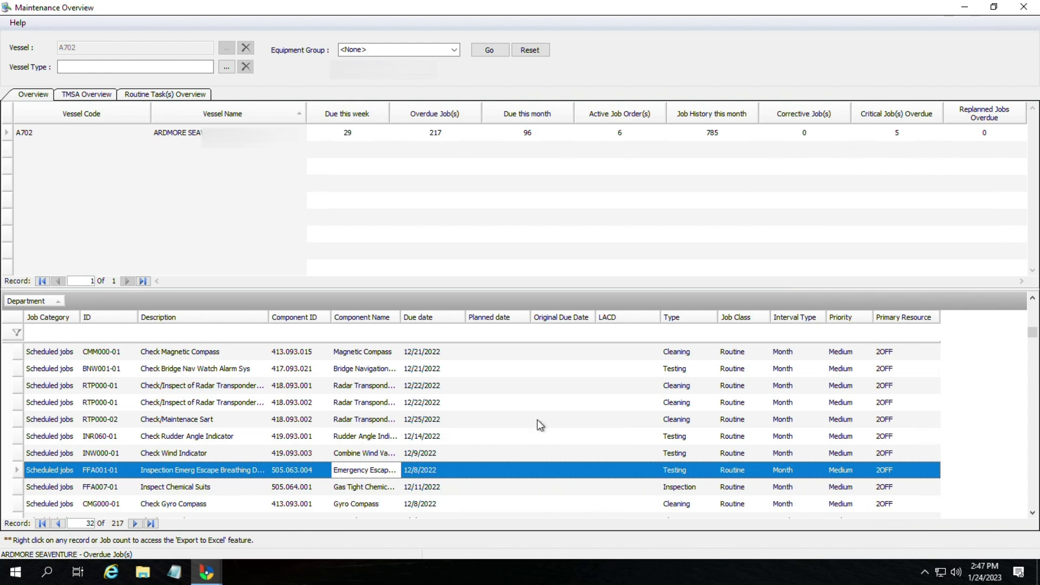
Step: Open the INW000-01 Check Wind Indicator job and start its Report Job Done form
left_click(178, 456)
left_click(185, 460)
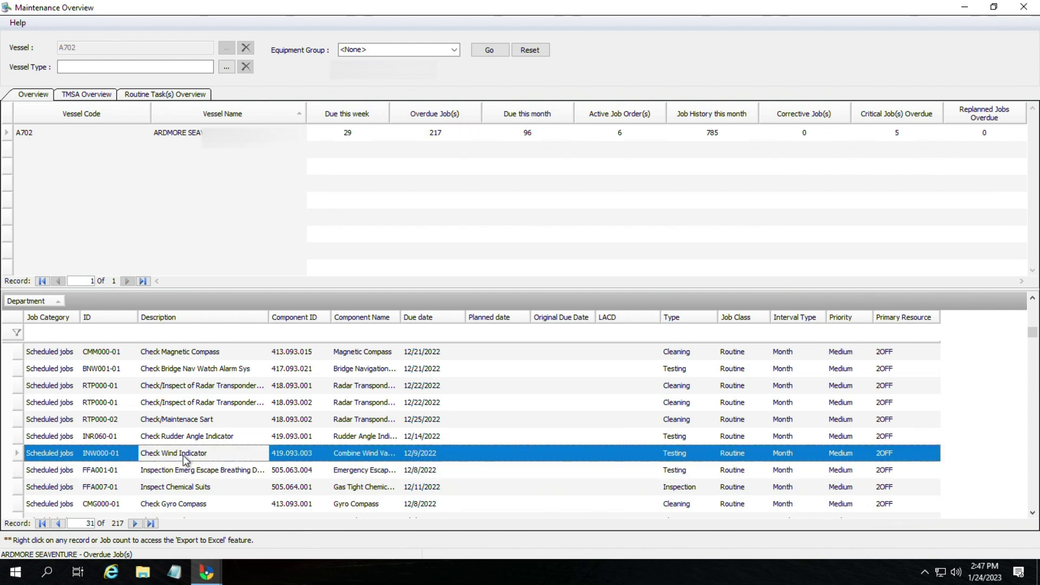
double_click(185, 460)
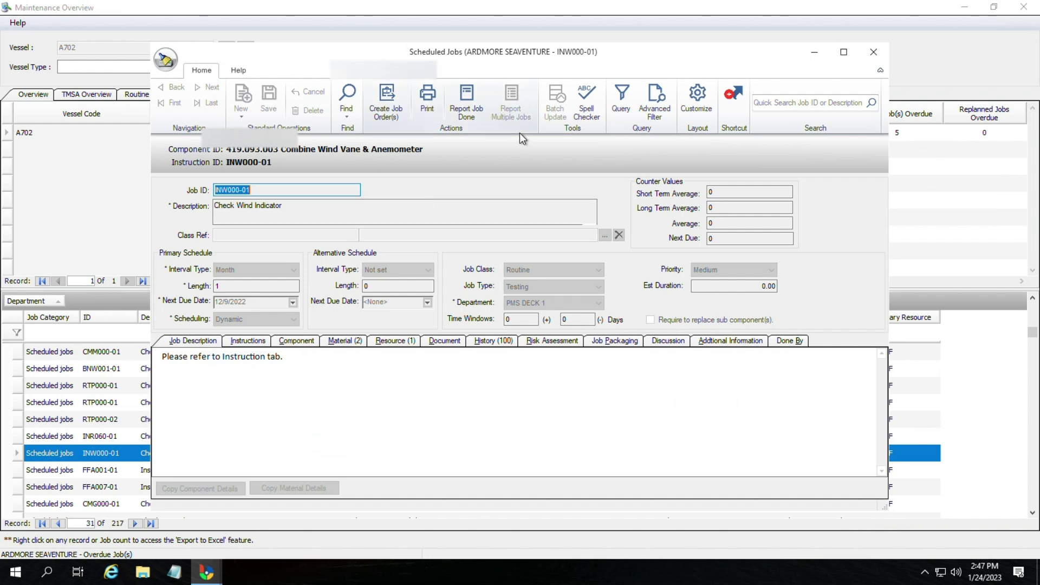
left_click(467, 115)
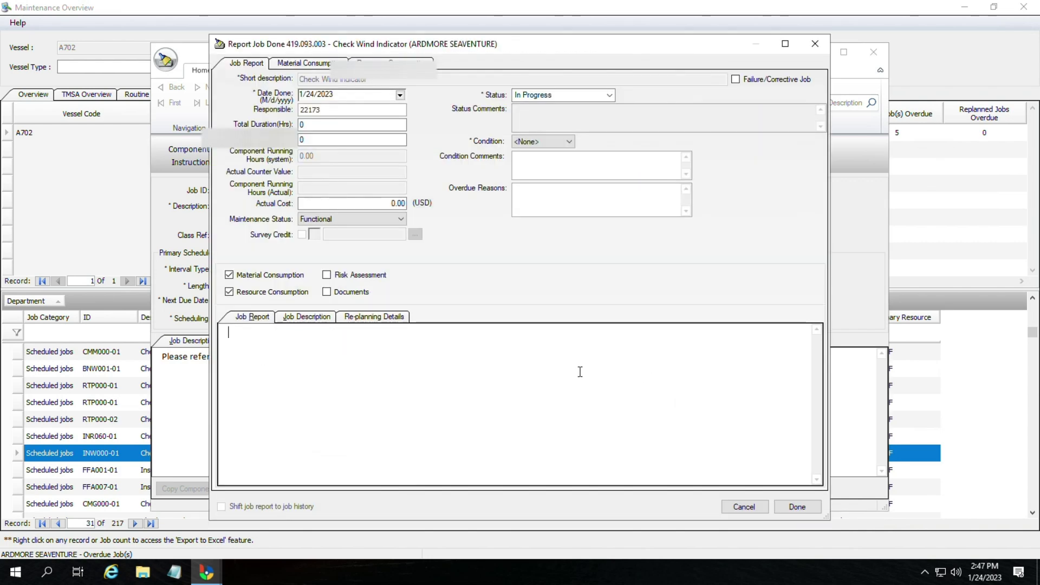
Step: Report INW000-01 Completed, Good, with text 'Due to transition to bassnet job test completed', confirming materials consumed
left_click(536, 95)
left_click(546, 143)
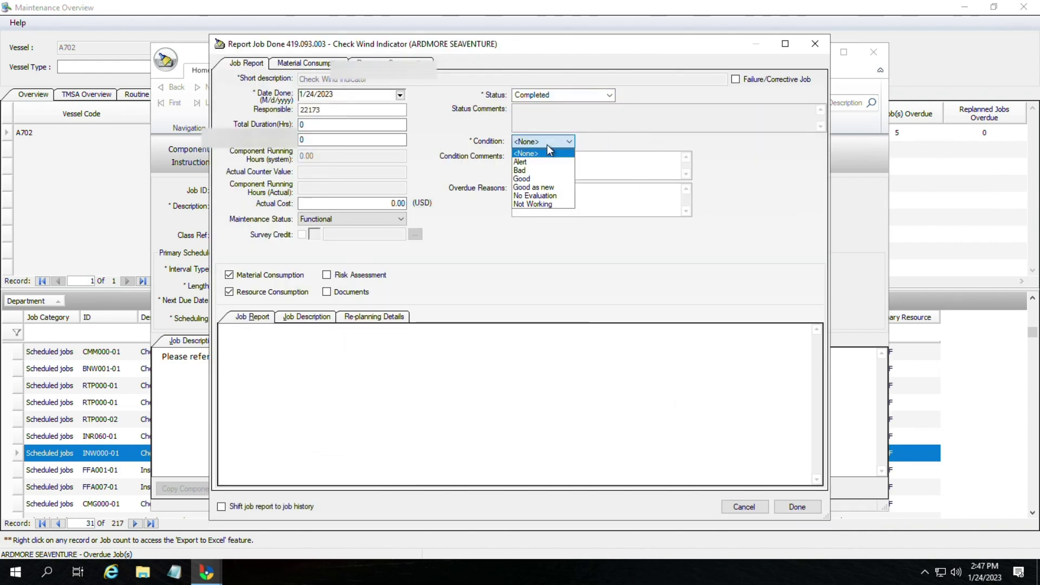
left_click(544, 185)
left_click(546, 216)
type("Due t")
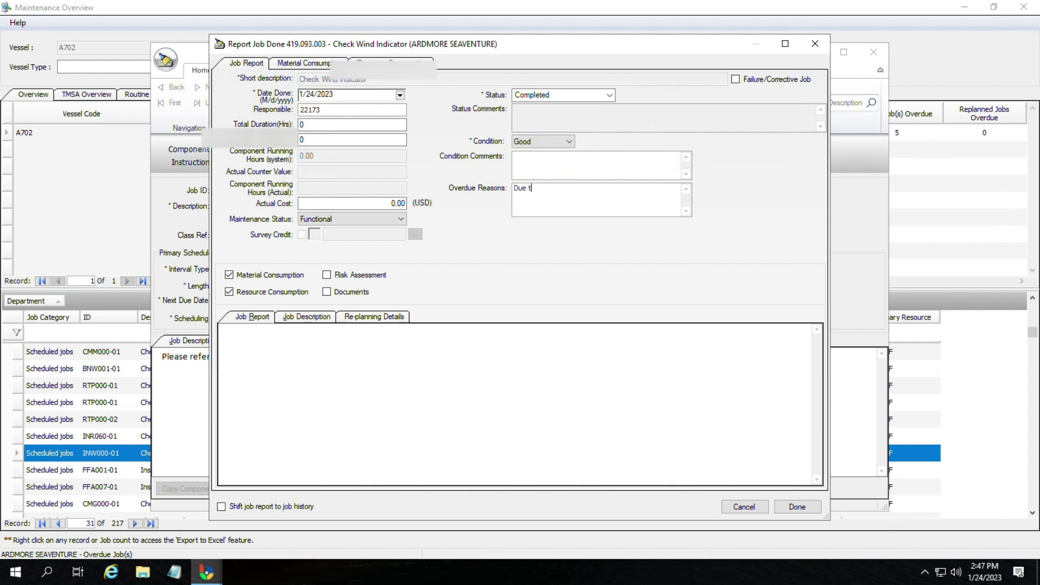
type("o trans")
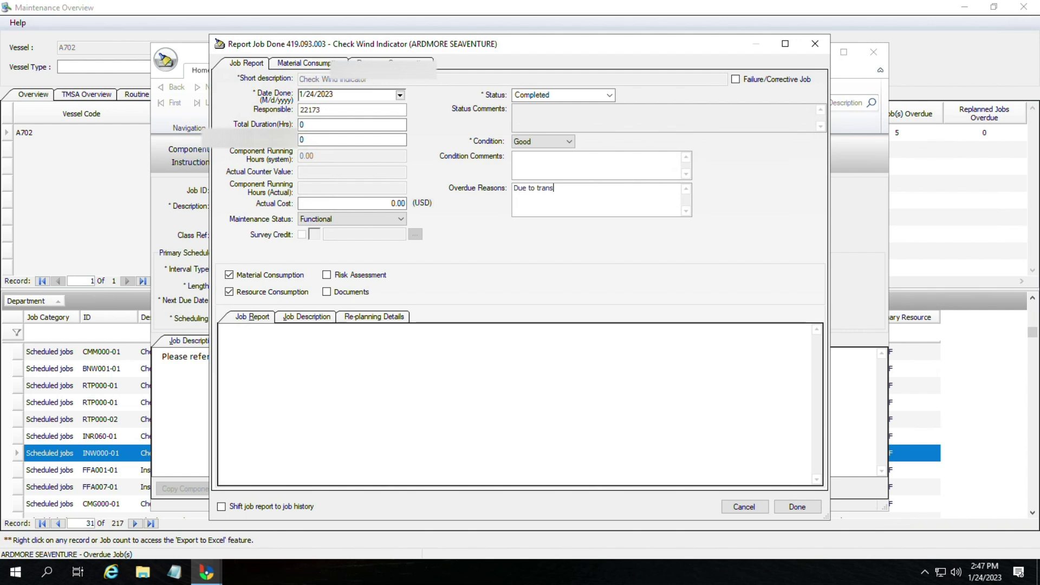
type("ition to bassnet ")
type("job tes")
type("t completed")
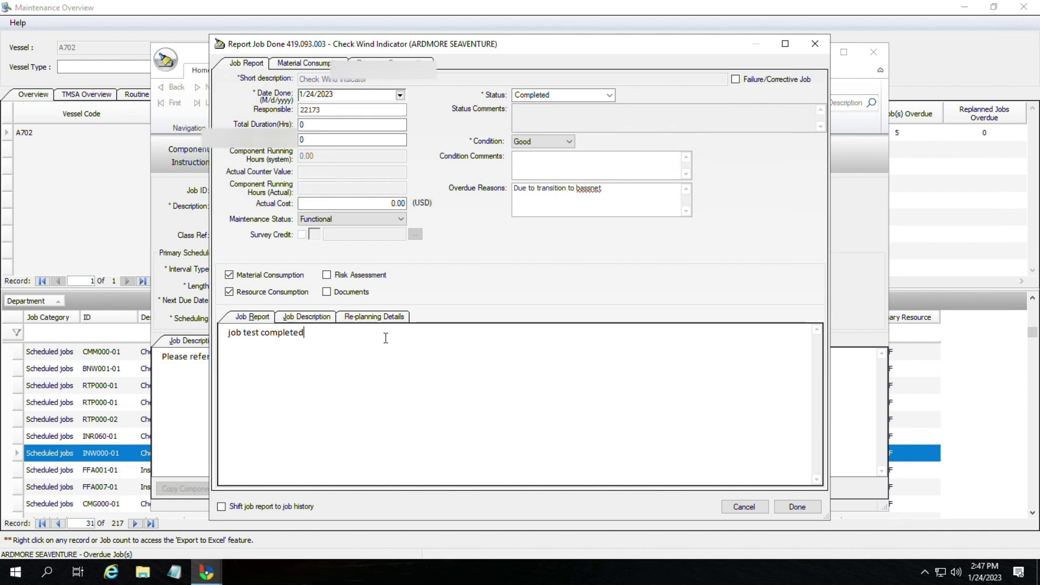
left_click(222, 505)
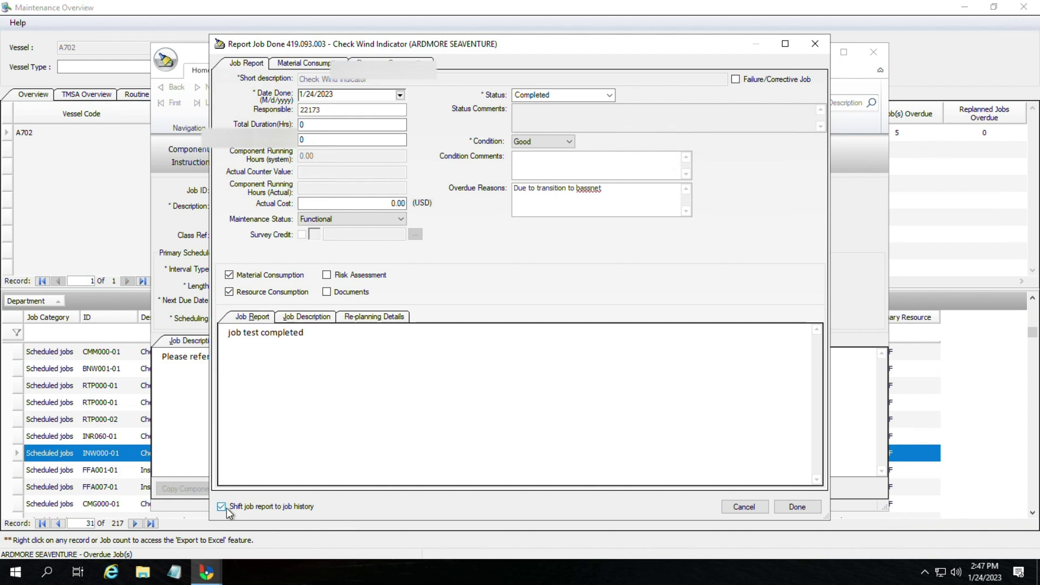
left_click(807, 509)
left_click(594, 333)
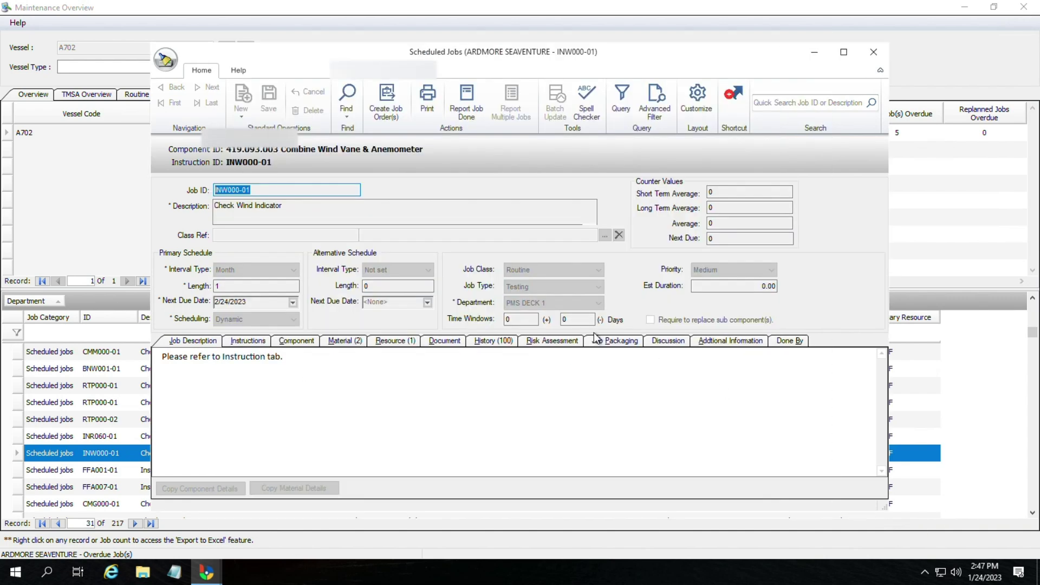
Step: Close the job windows, reopen Maintenance Overview to confirm 215 overdue jobs, then close it
left_click(873, 53)
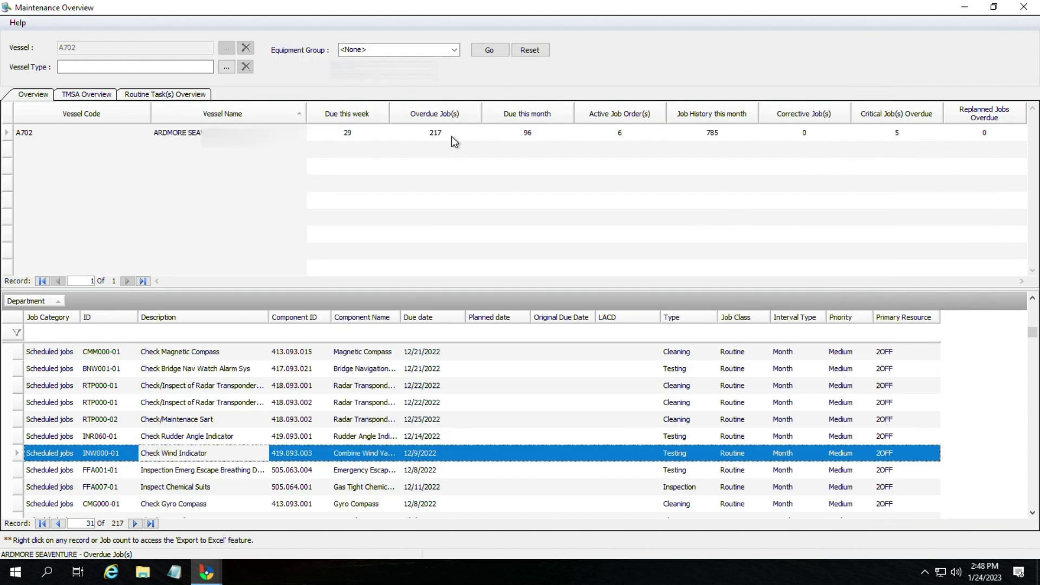
left_click(1023, 6)
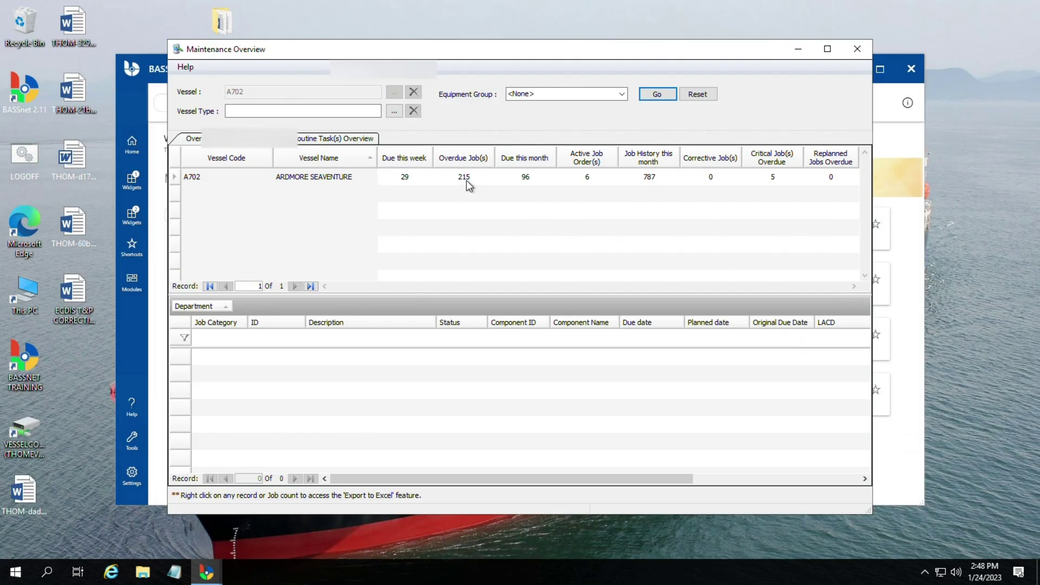
left_click(466, 180)
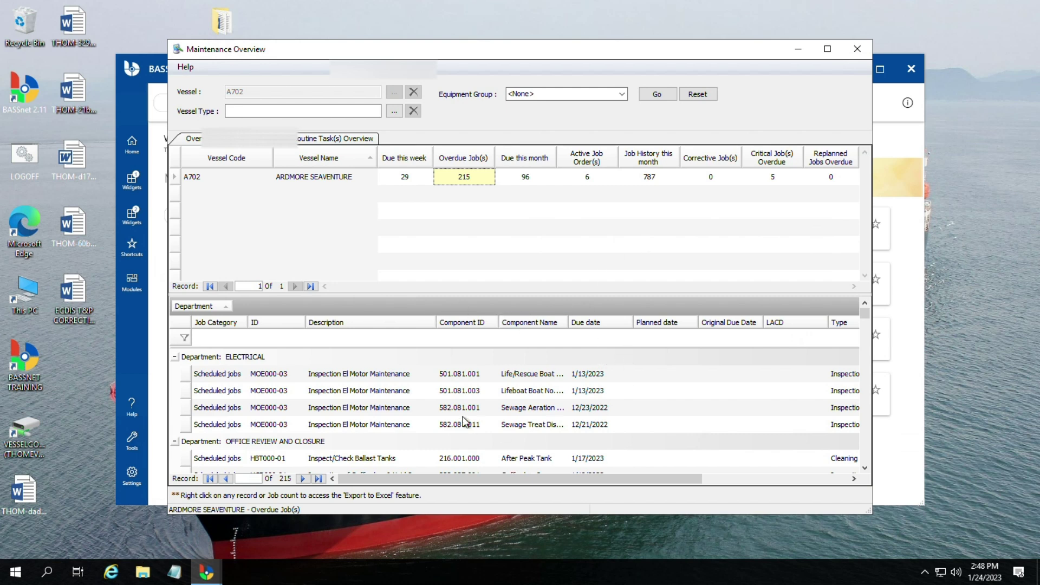
left_click(857, 49)
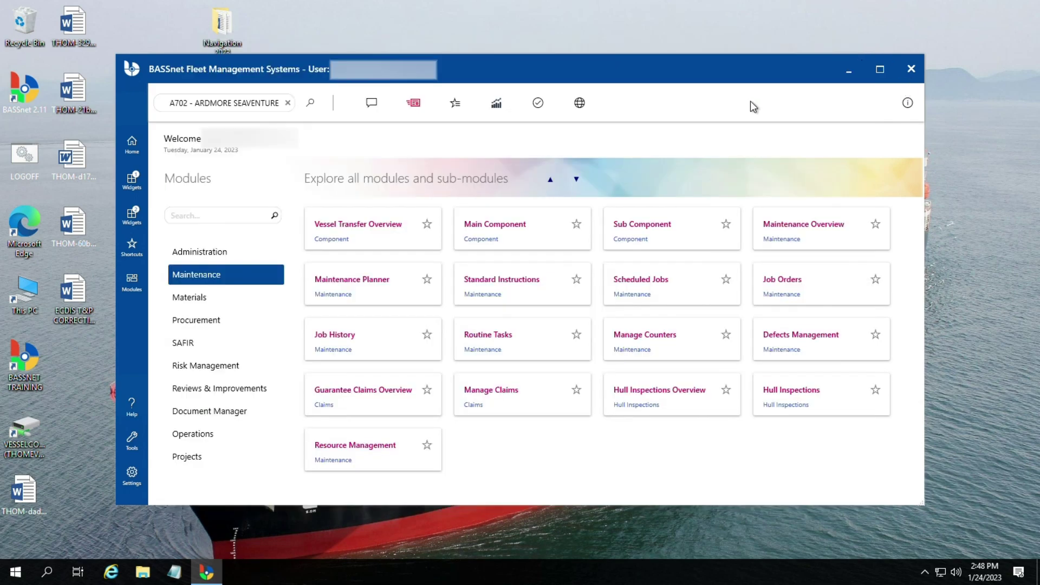